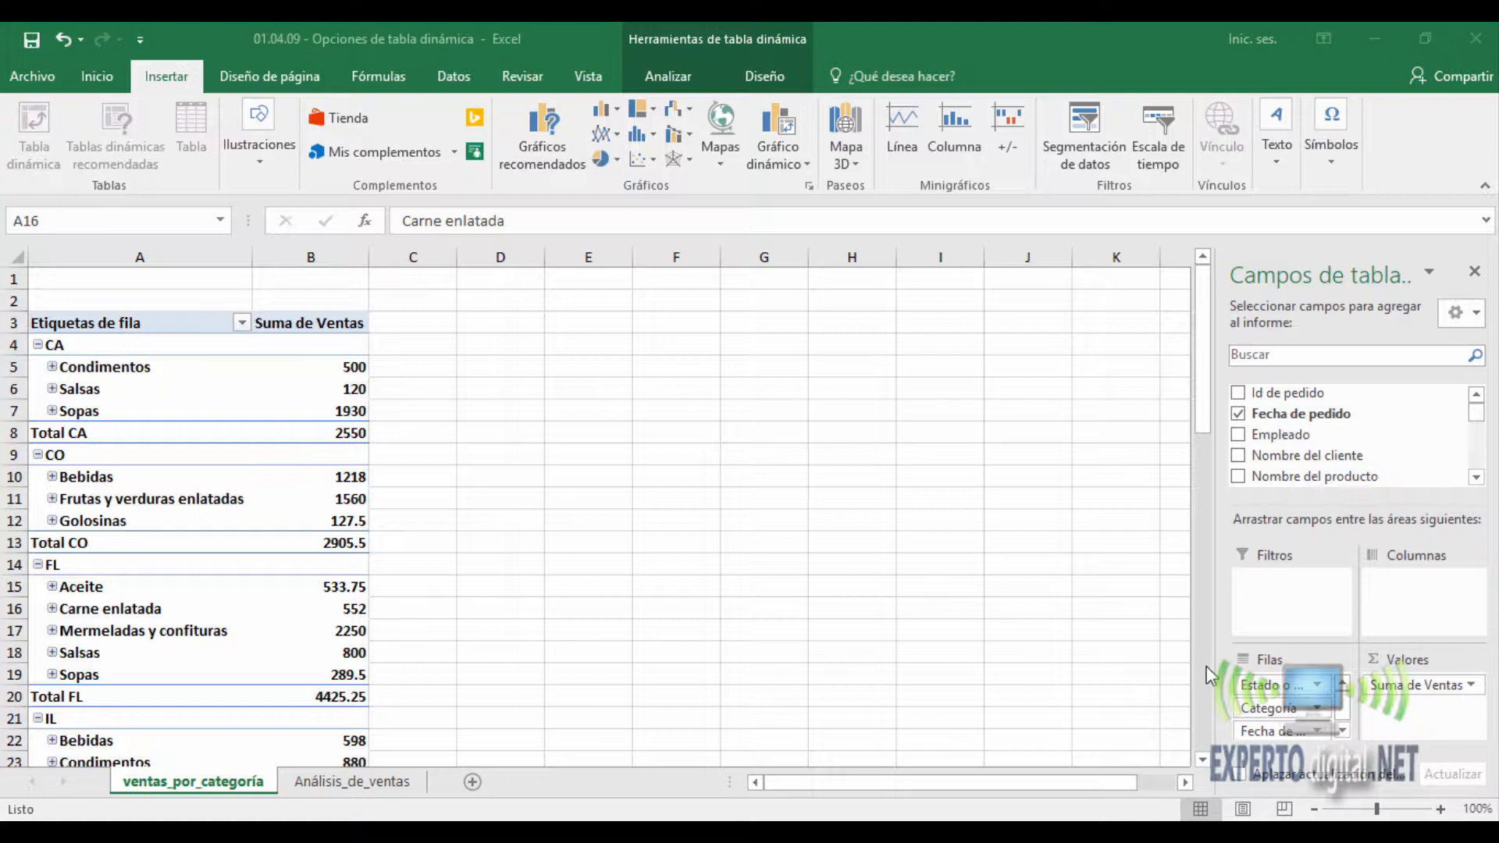
- Open the PivotTable options for the sales report and review the totals, display, printing, data and alternative text settings
{"action": "left_click", "coordinate": [169, 500]}
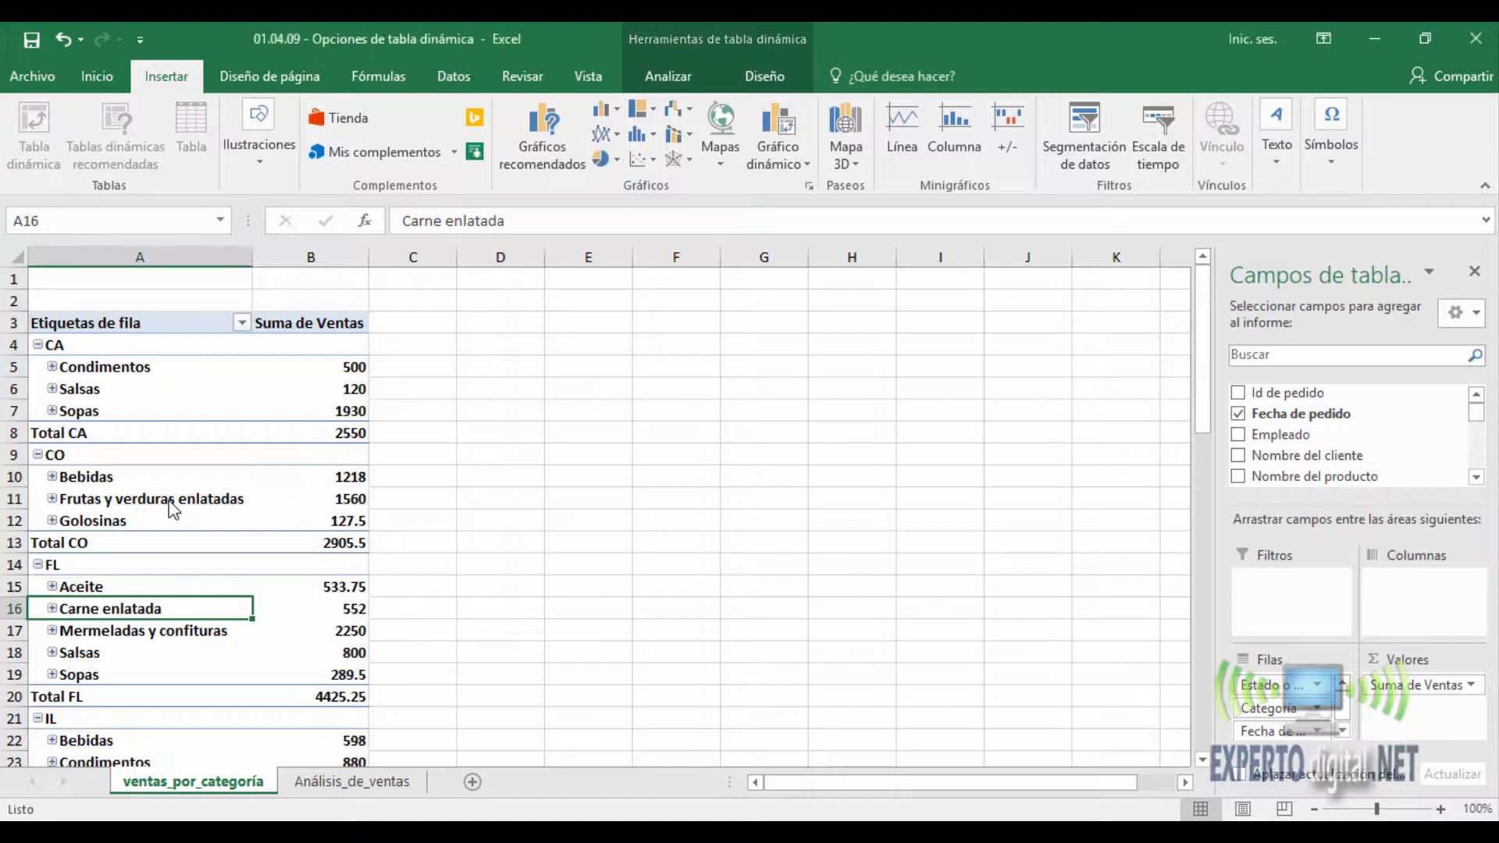
{"action": "right_click", "coordinate": [139, 605]}
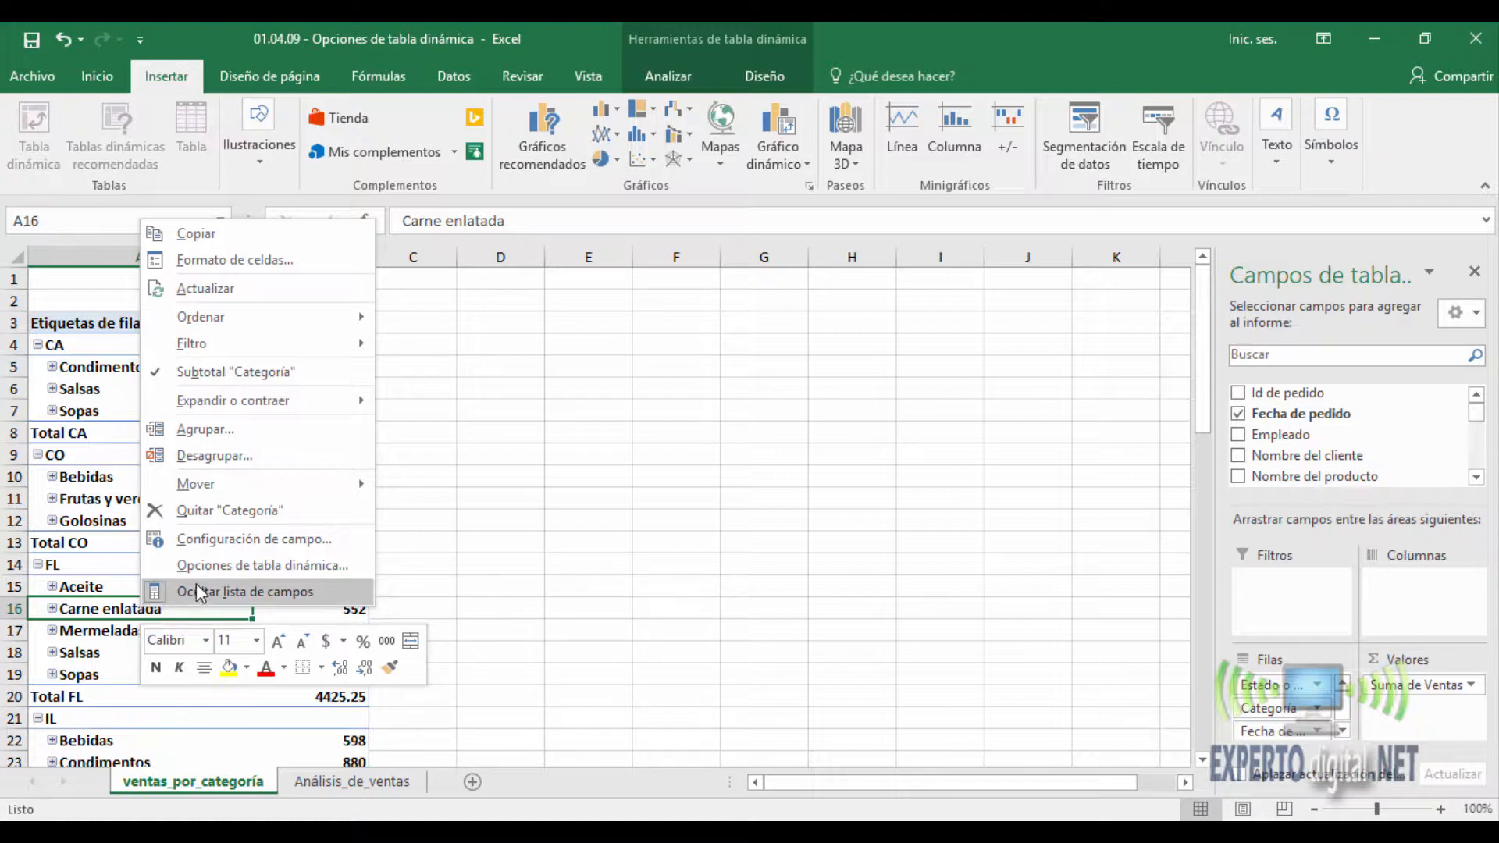
{"action": "left_click", "coordinate": [270, 566]}
{"action": "left_click_drag", "start_coordinate": [289, 311], "coordinate": [752, 272]}
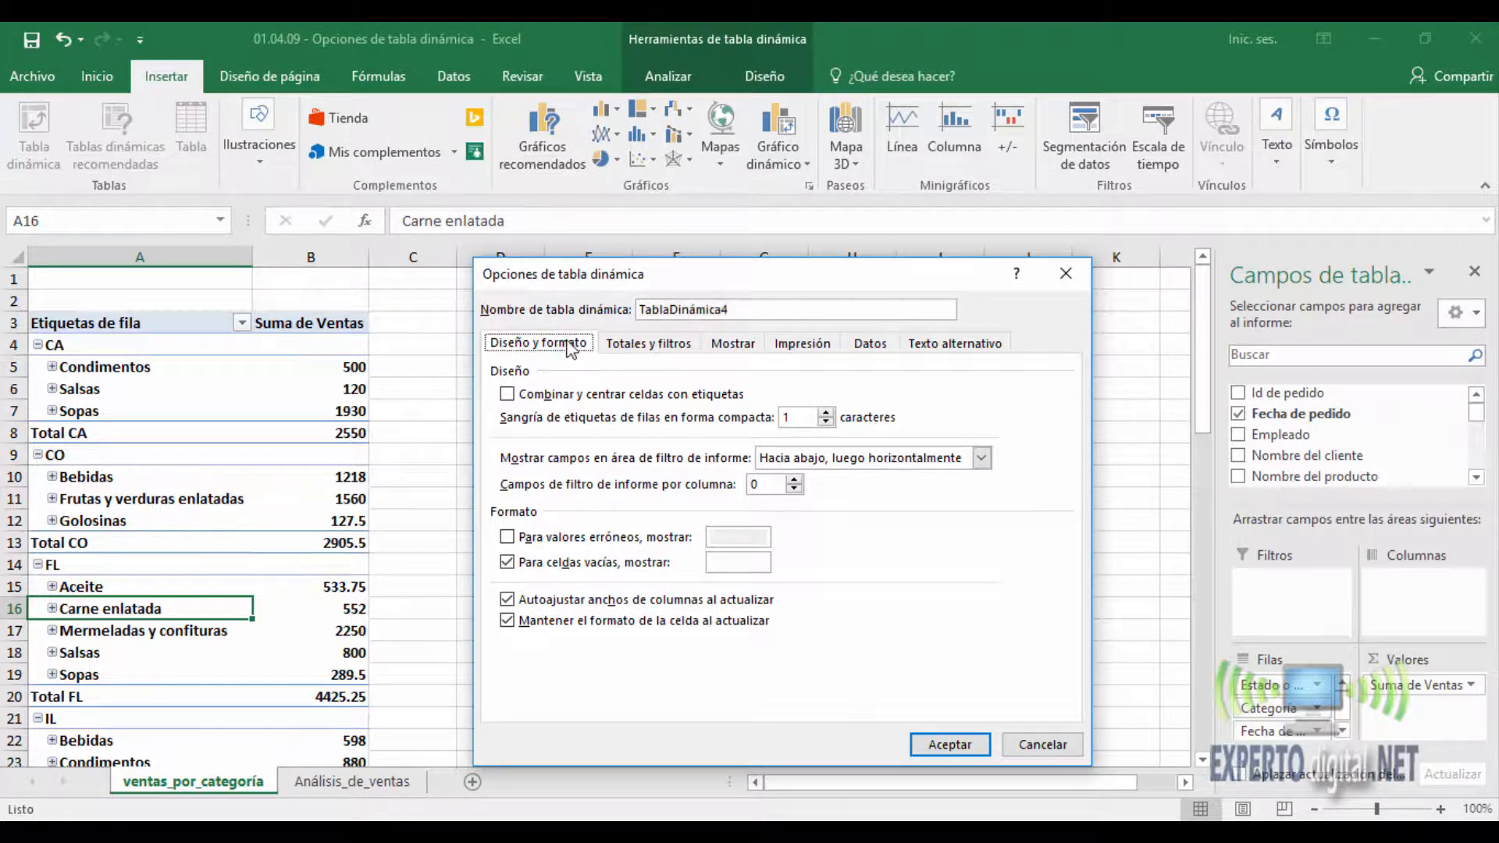
{"action": "left_click", "coordinate": [618, 343]}
{"action": "left_click", "coordinate": [749, 345]}
{"action": "left_click", "coordinate": [808, 344]}
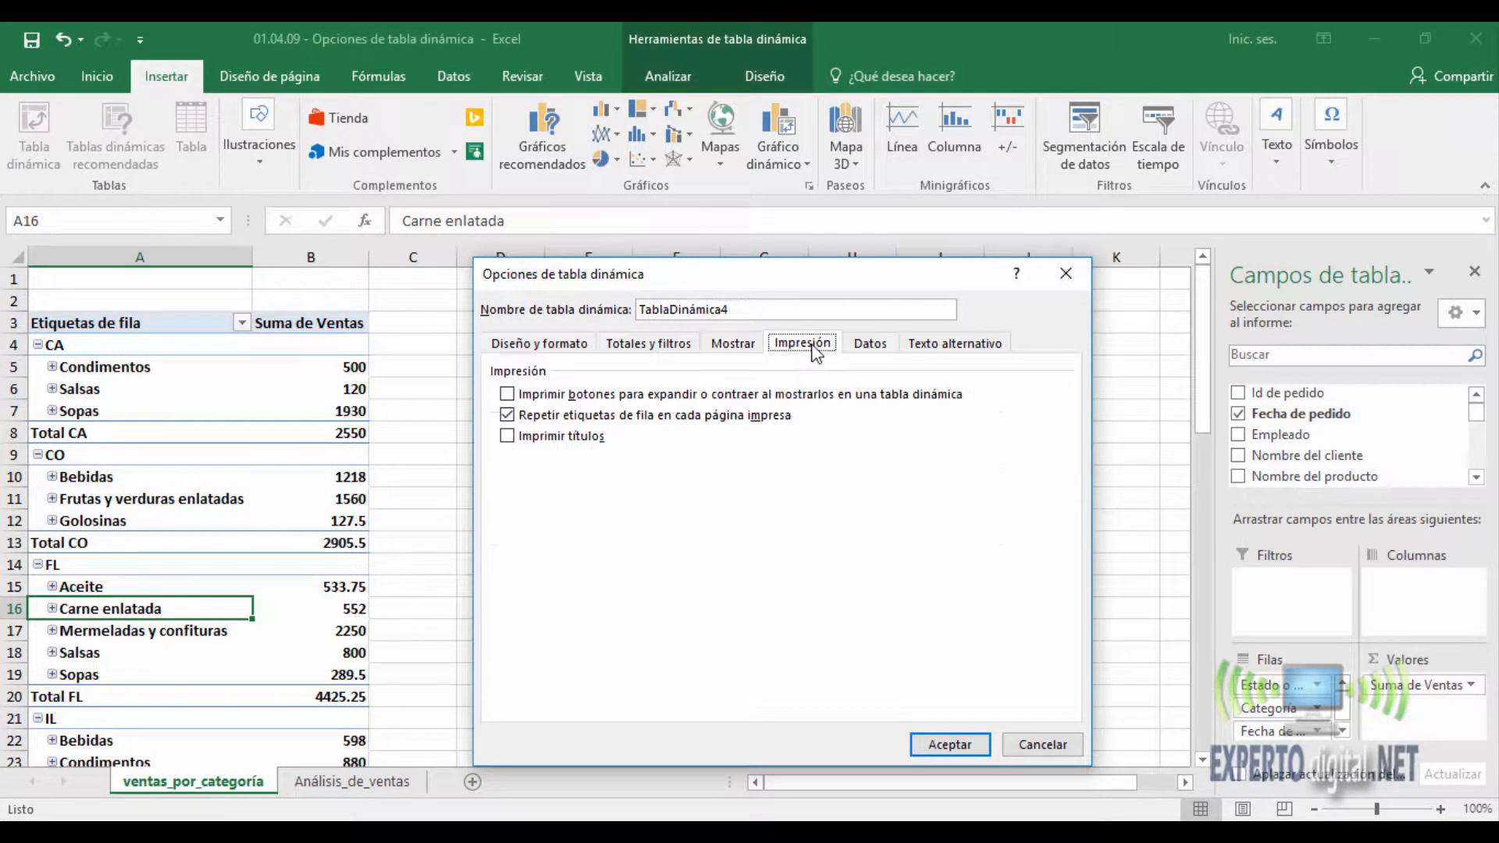
{"action": "left_click", "coordinate": [867, 344]}
{"action": "left_click", "coordinate": [950, 343]}
- Enable "Combinar y centrar celdas con etiquetas" in the PivotTable's layout and format options and apply it
{"action": "left_click", "coordinate": [576, 347]}
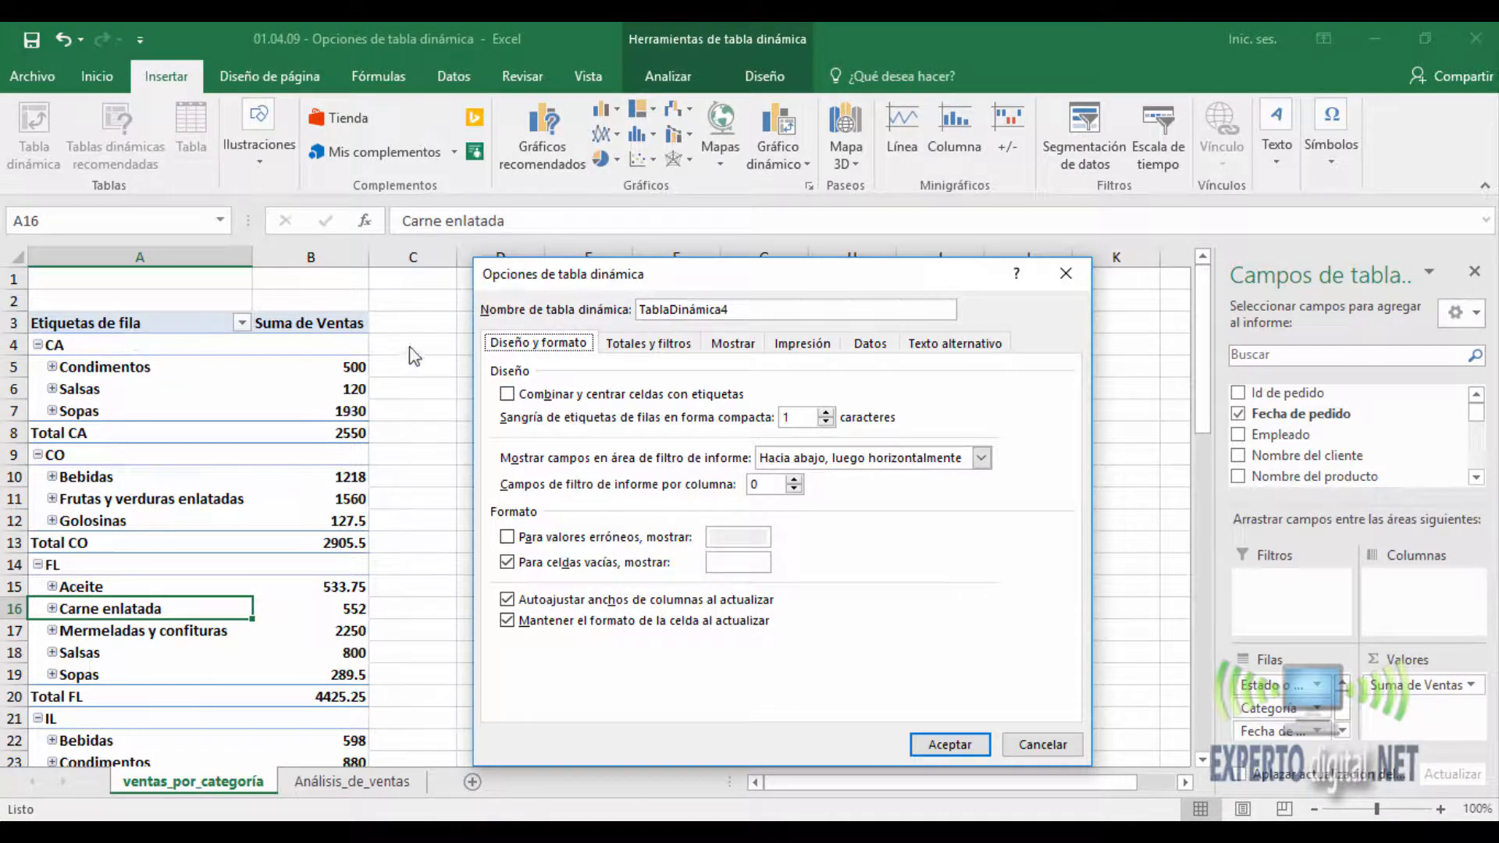
{"action": "left_click", "coordinate": [509, 395]}
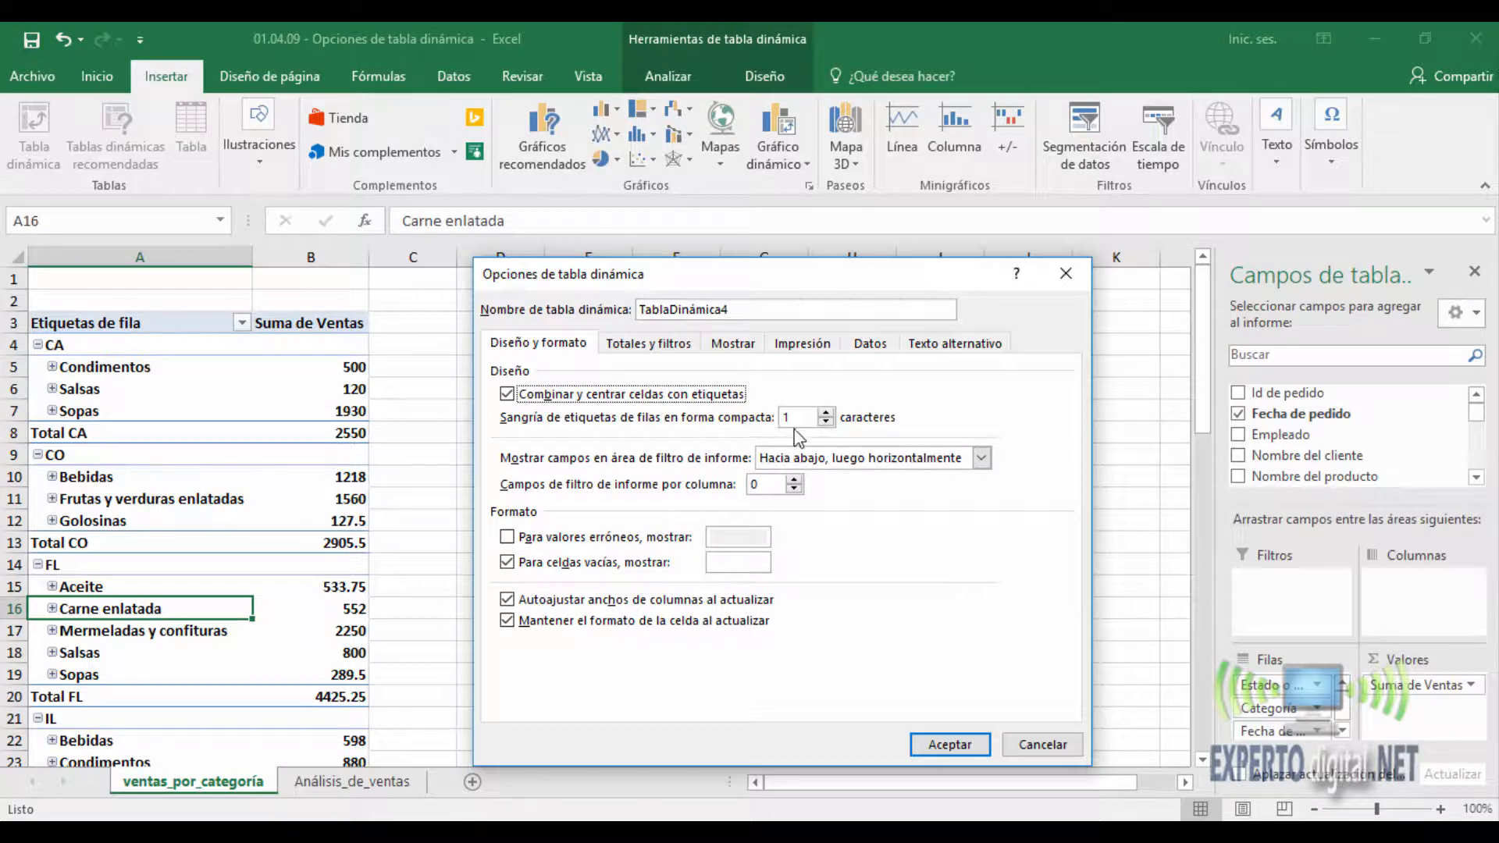
{"action": "left_click", "coordinate": [950, 745]}
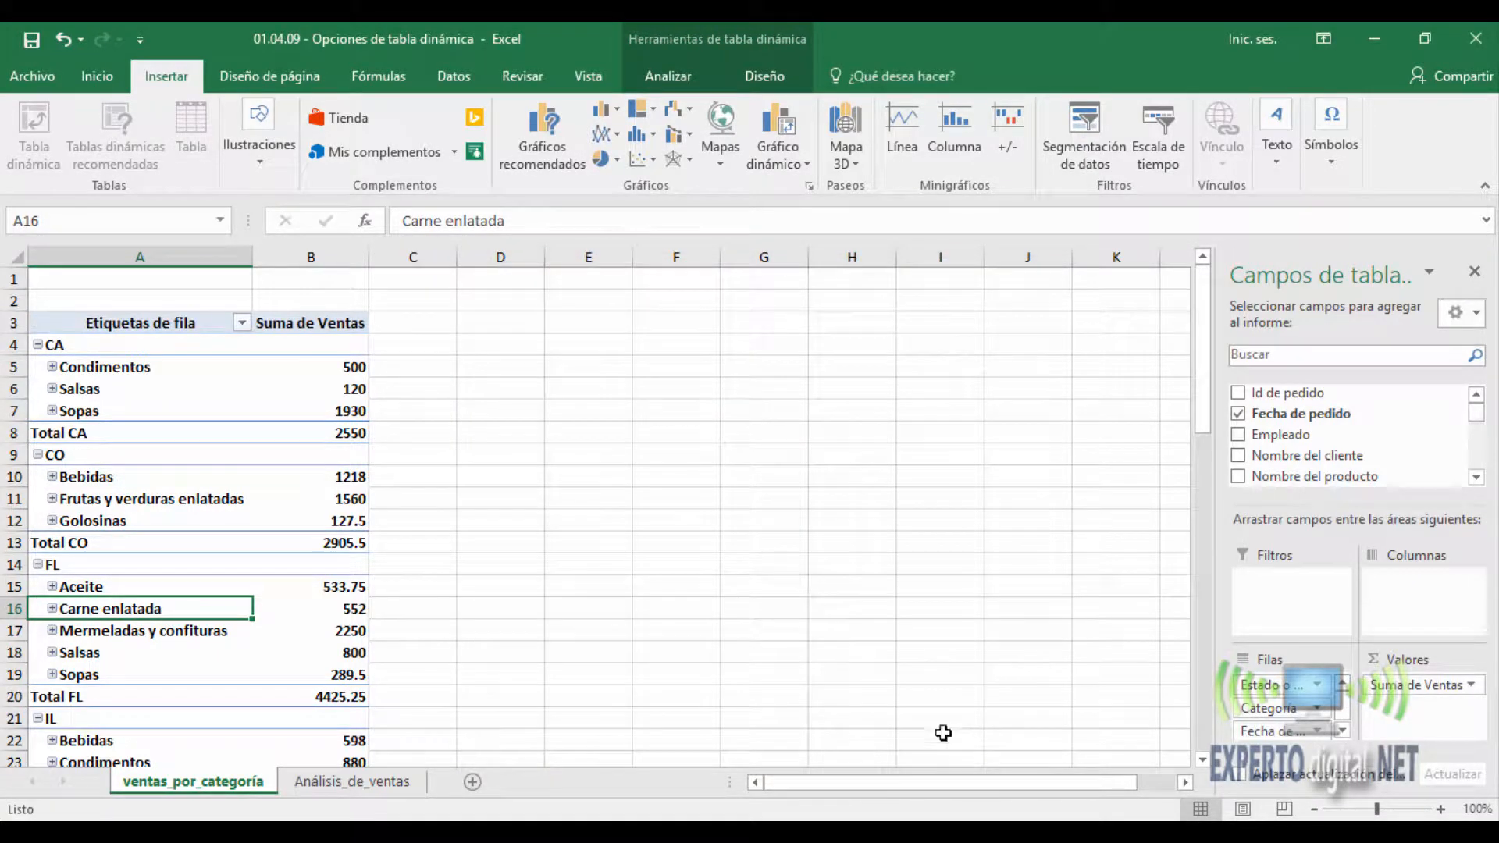
- Set the PivotTable's report filter area to arrange fields "Hacia abajo, luego horizontalmente" and apply the options
{"action": "left_click", "coordinate": [150, 322]}
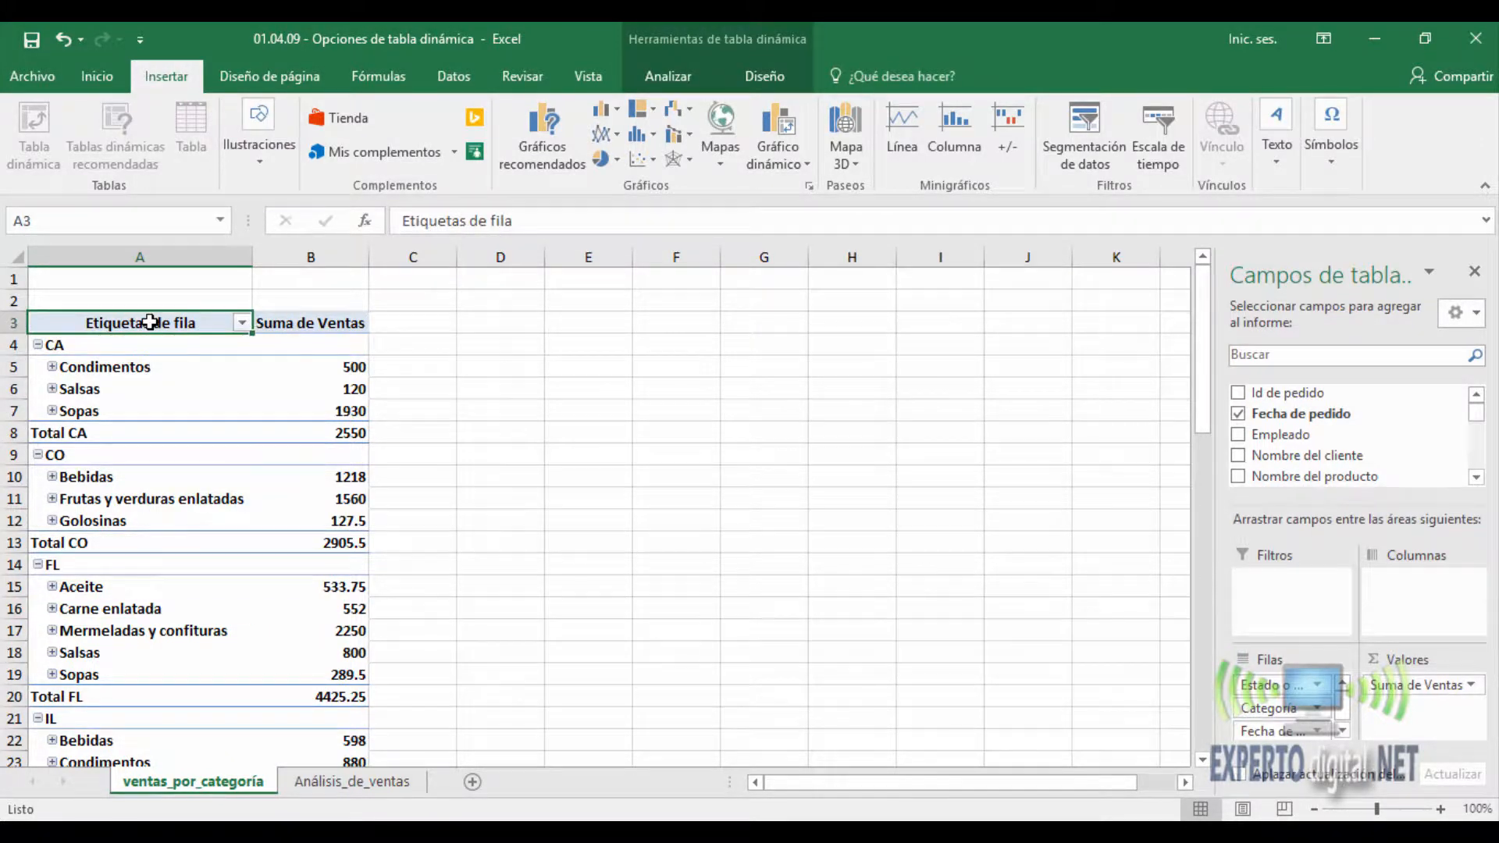
{"action": "right_click", "coordinate": [150, 321]}
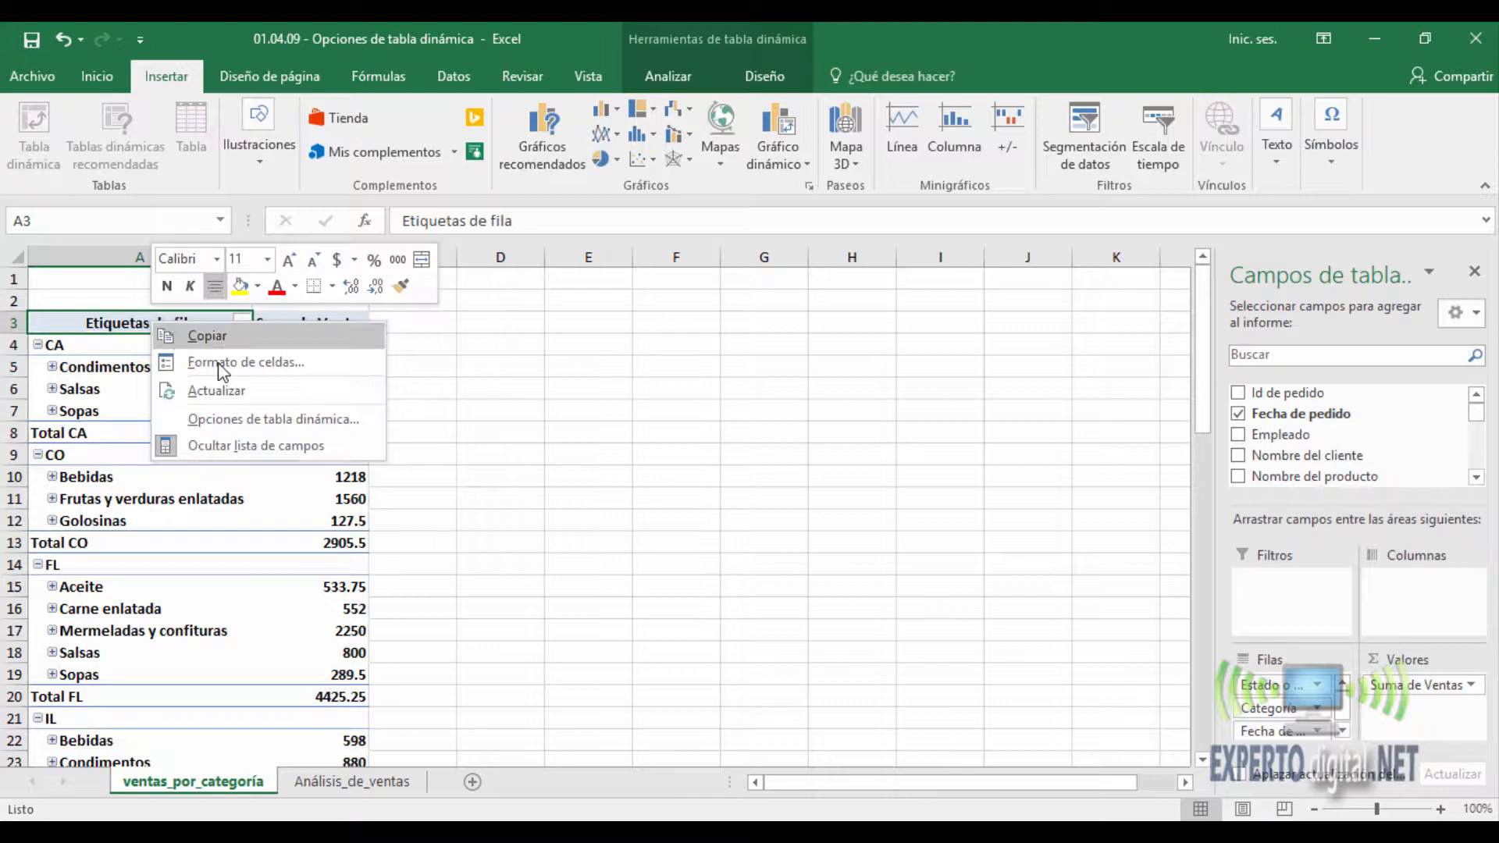
{"action": "left_click", "coordinate": [250, 421]}
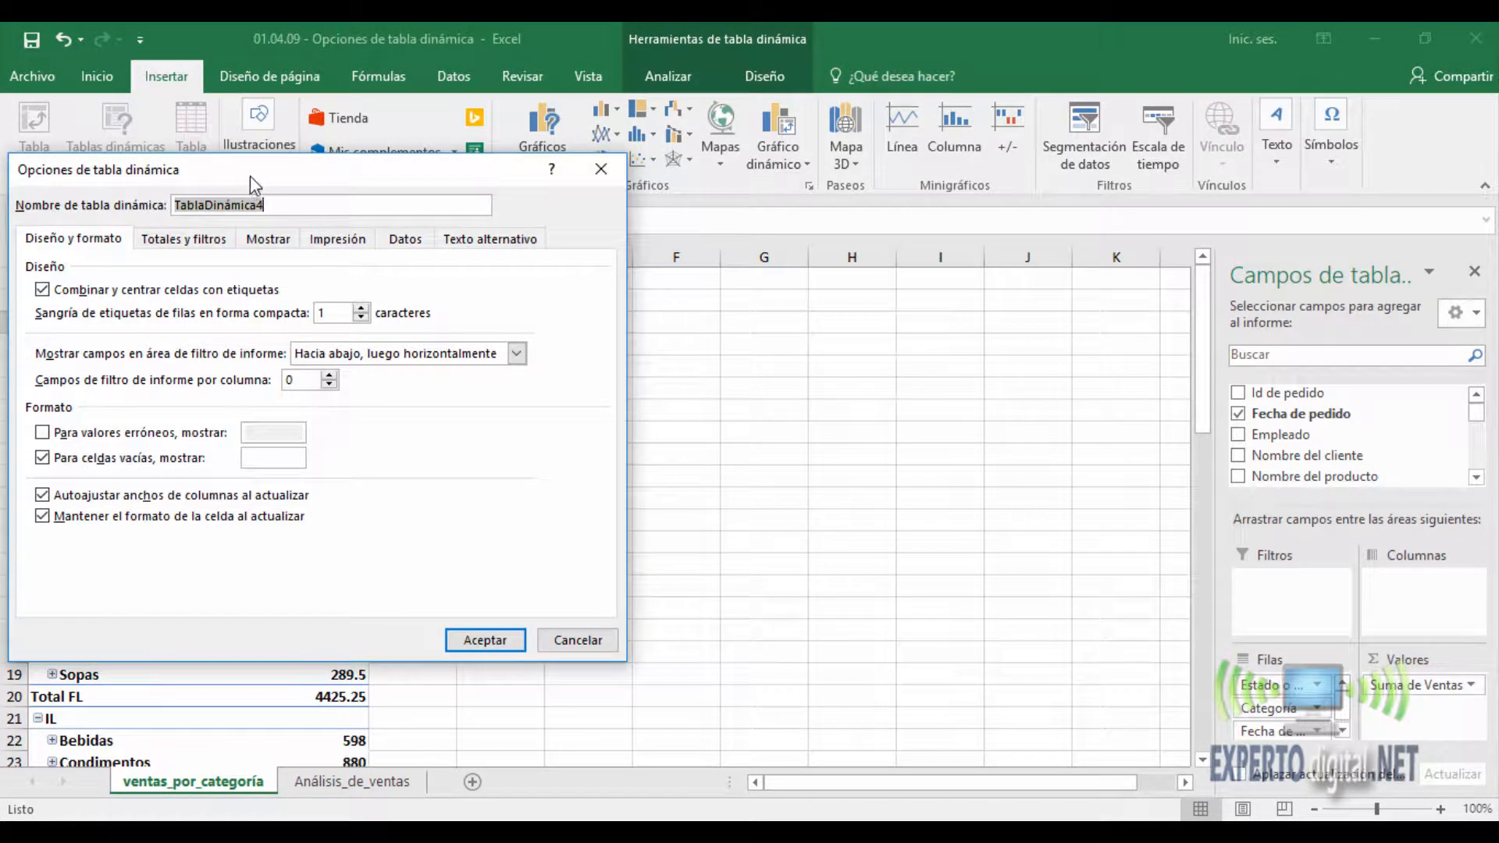
{"action": "left_click_drag", "start_coordinate": [249, 176], "coordinate": [757, 205]}
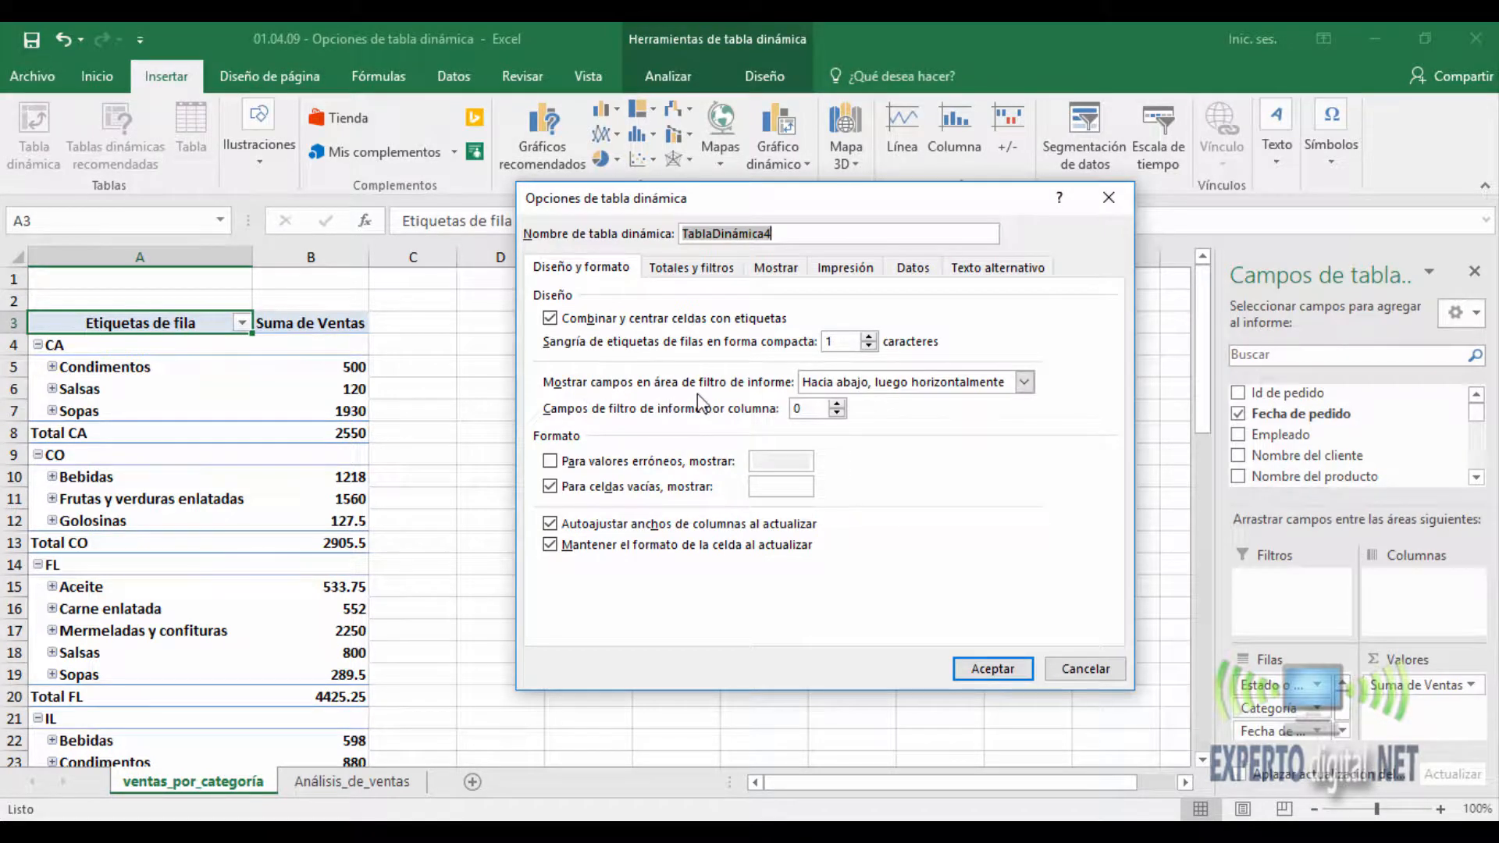
{"action": "left_click", "coordinate": [874, 390]}
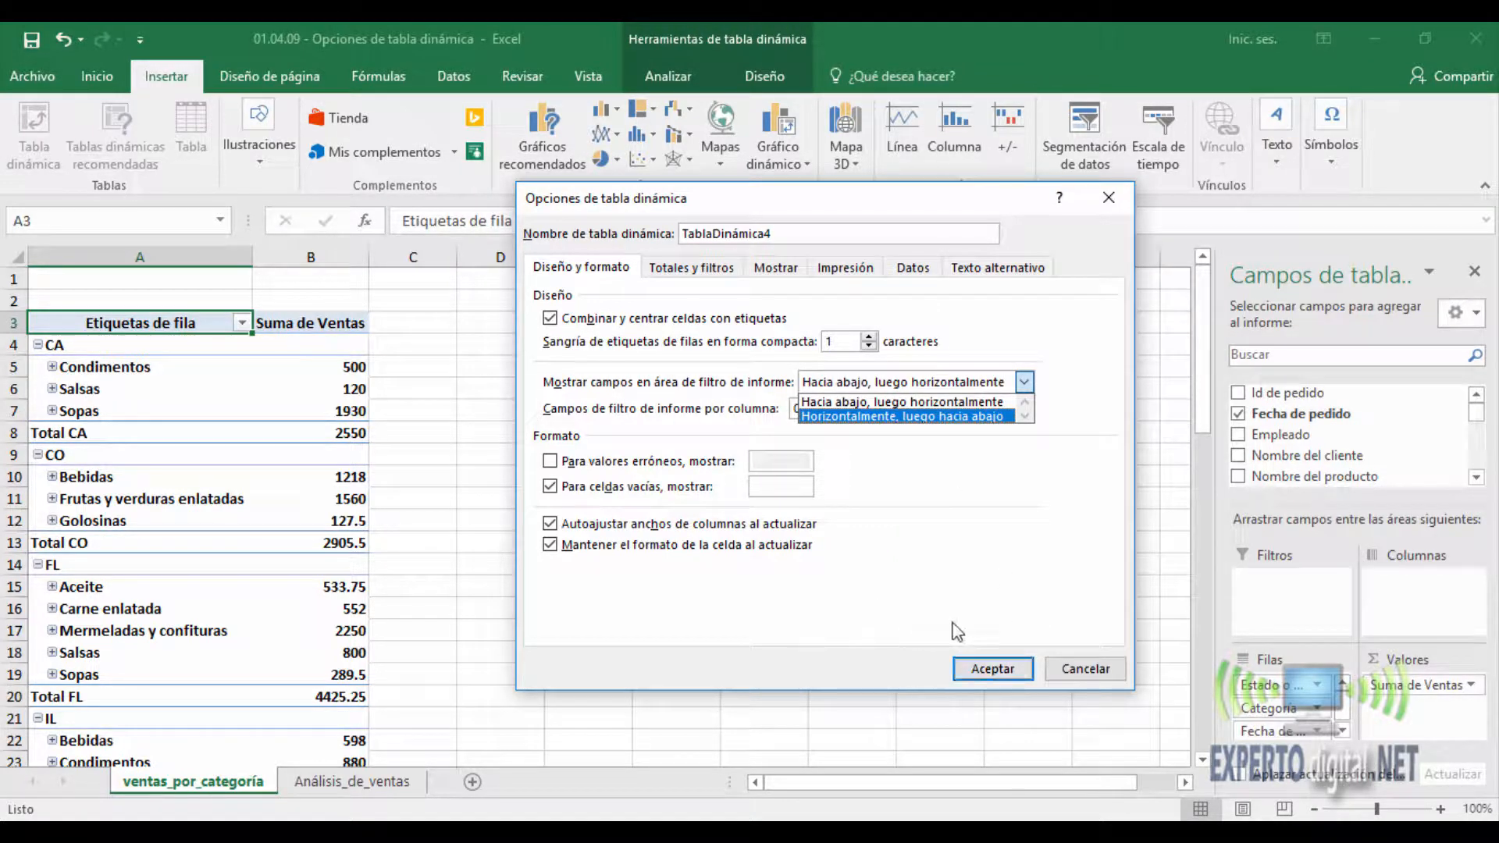
{"action": "left_click", "coordinate": [846, 400]}
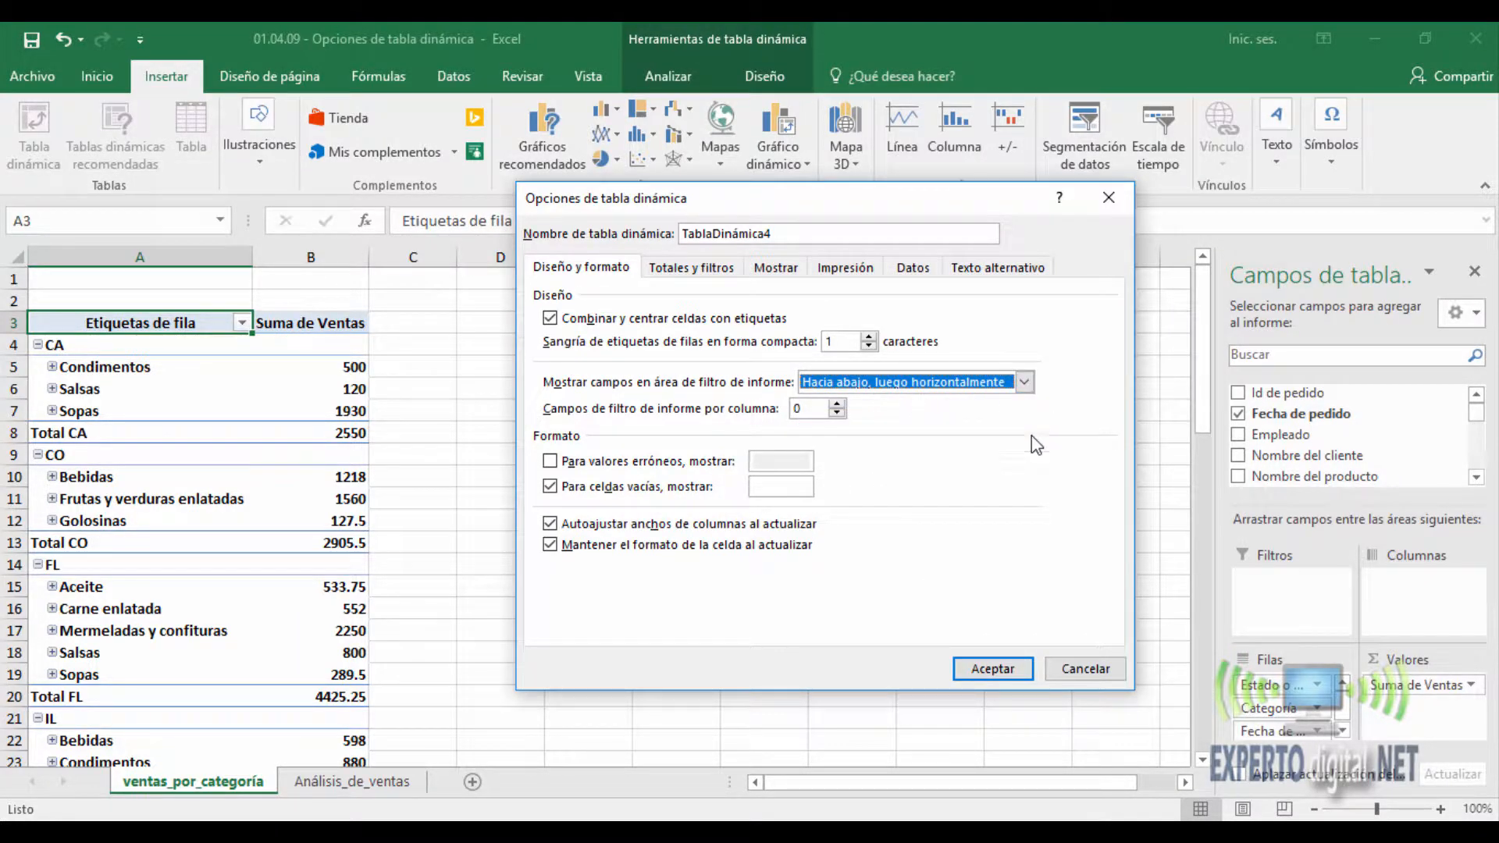
{"action": "left_click", "coordinate": [959, 668]}
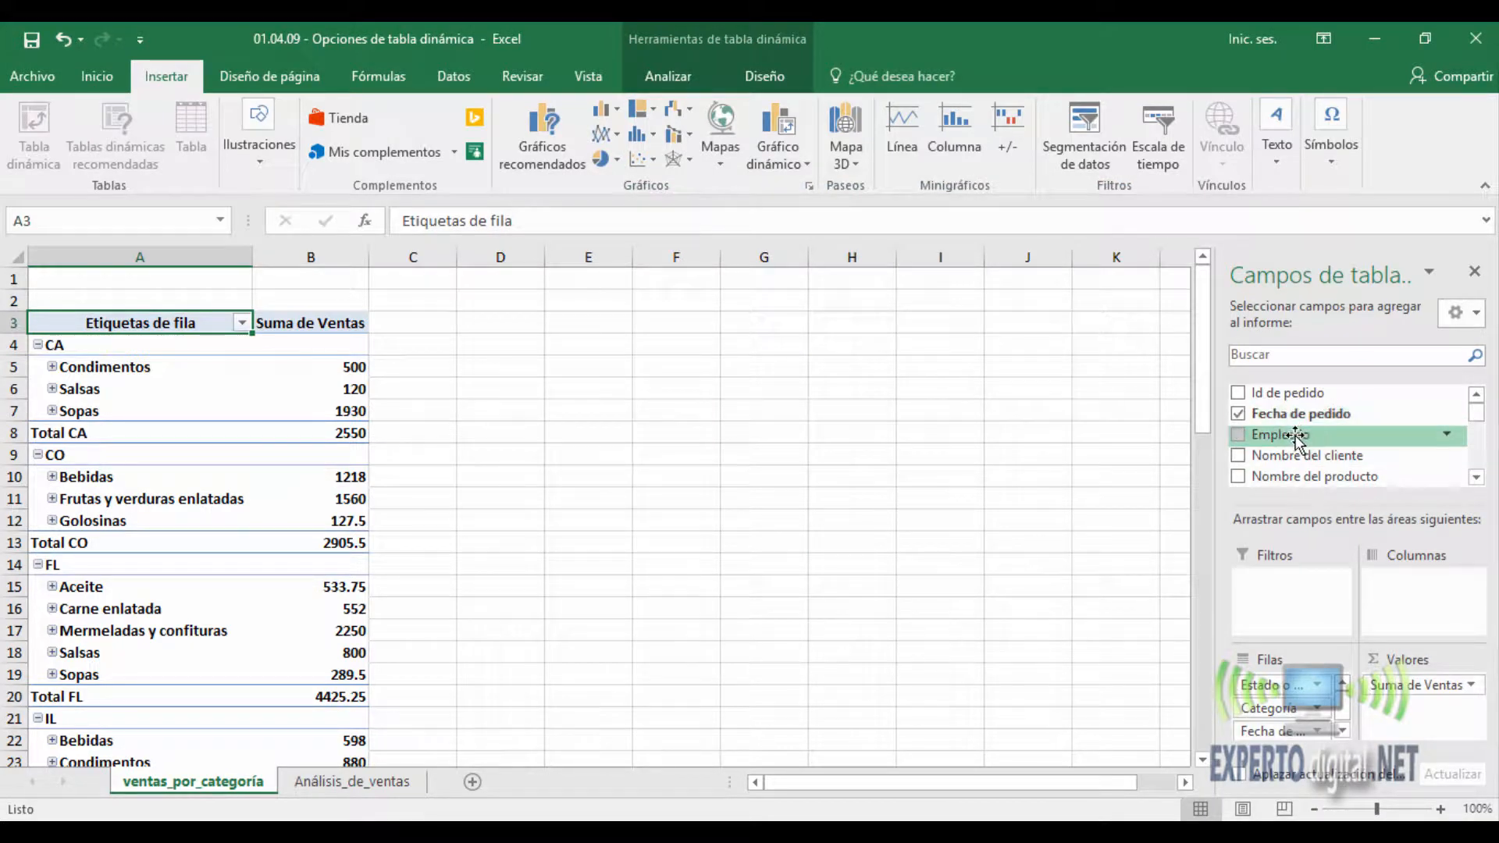
- Add Empleado, Nombre del producto, País o región, Año and Id de producto as report filters of the PivotTable
{"action": "left_click_drag", "start_coordinate": [1296, 438], "coordinate": [1279, 587]}
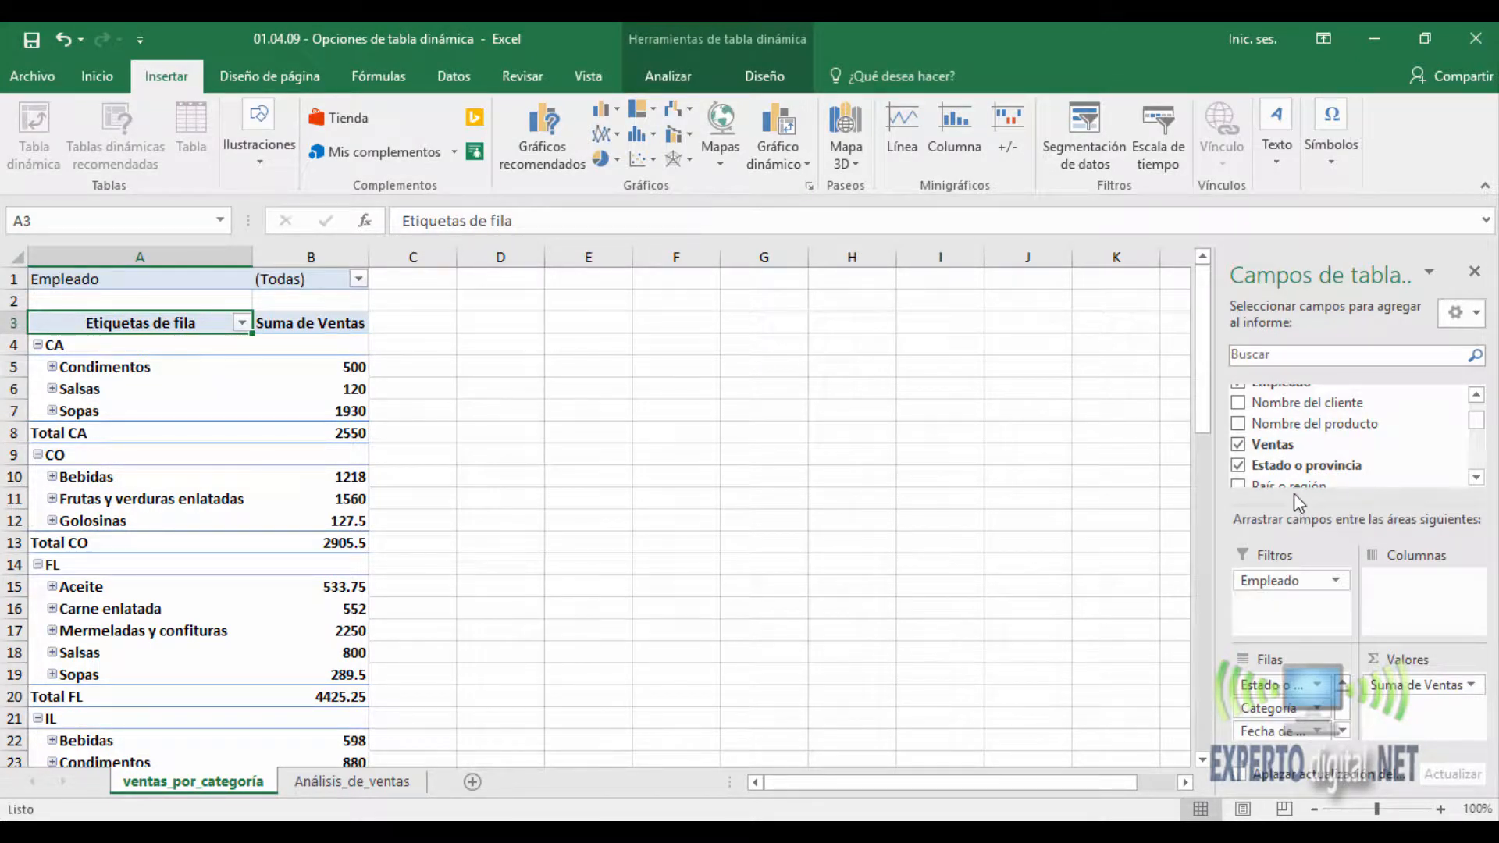
{"action": "left_click_drag", "start_coordinate": [1306, 429], "coordinate": [1292, 601]}
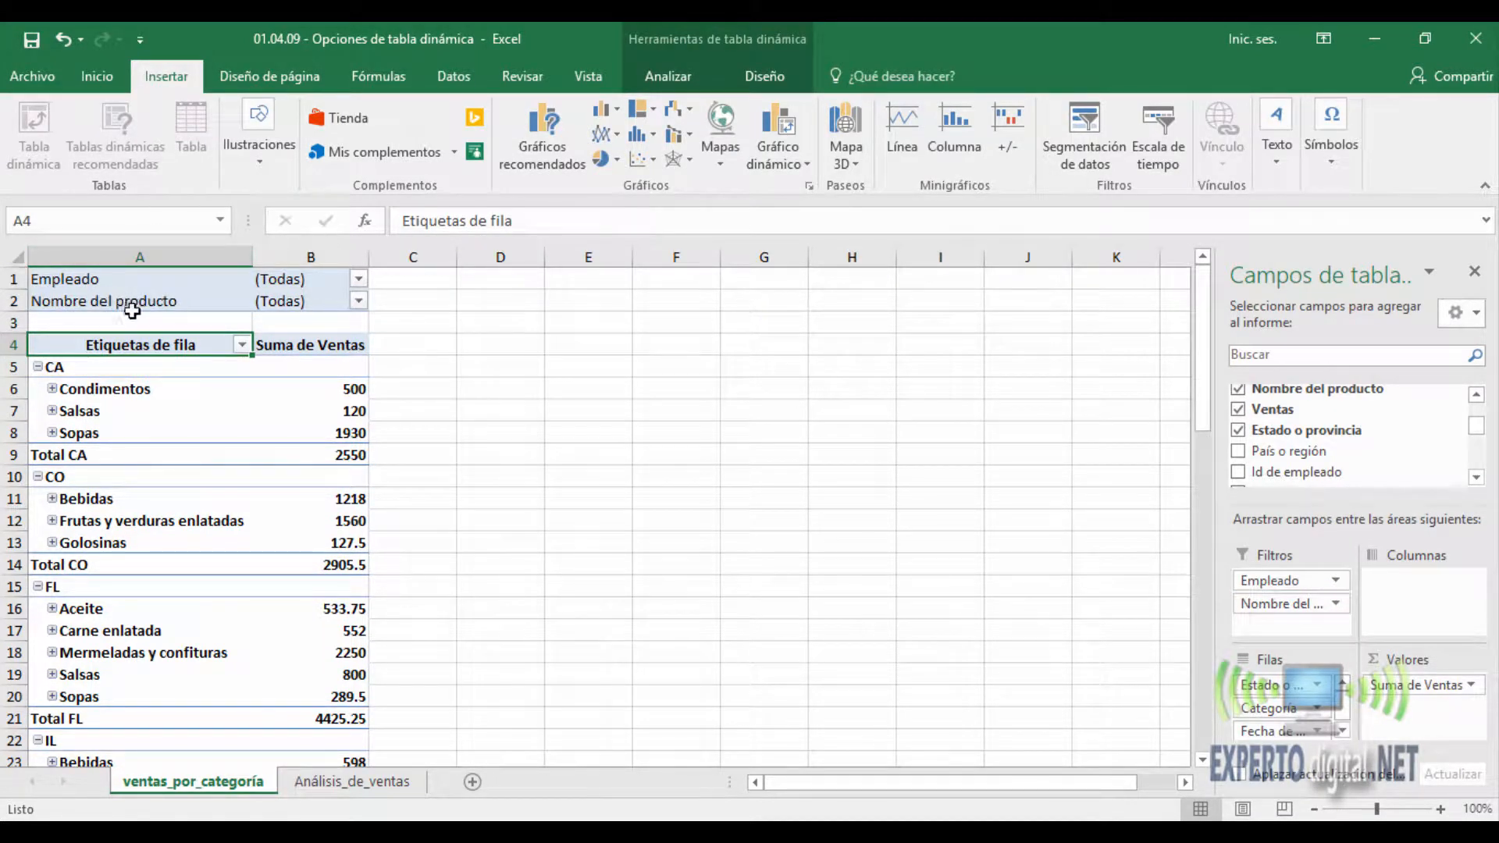
{"action": "left_click_drag", "start_coordinate": [1314, 450], "coordinate": [1290, 619]}
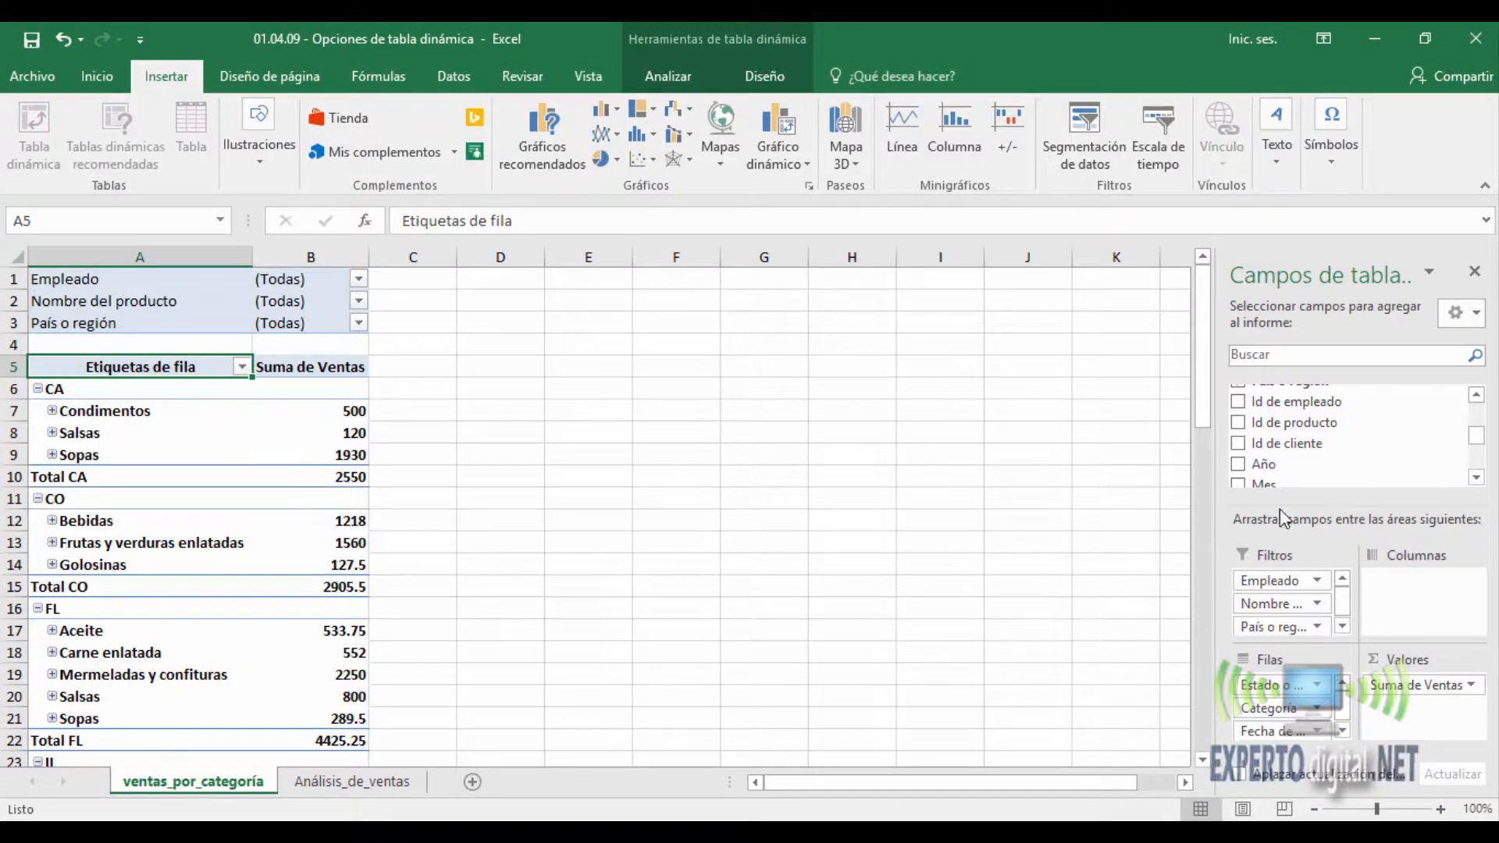
{"action": "left_click_drag", "start_coordinate": [1311, 465], "coordinate": [1302, 602]}
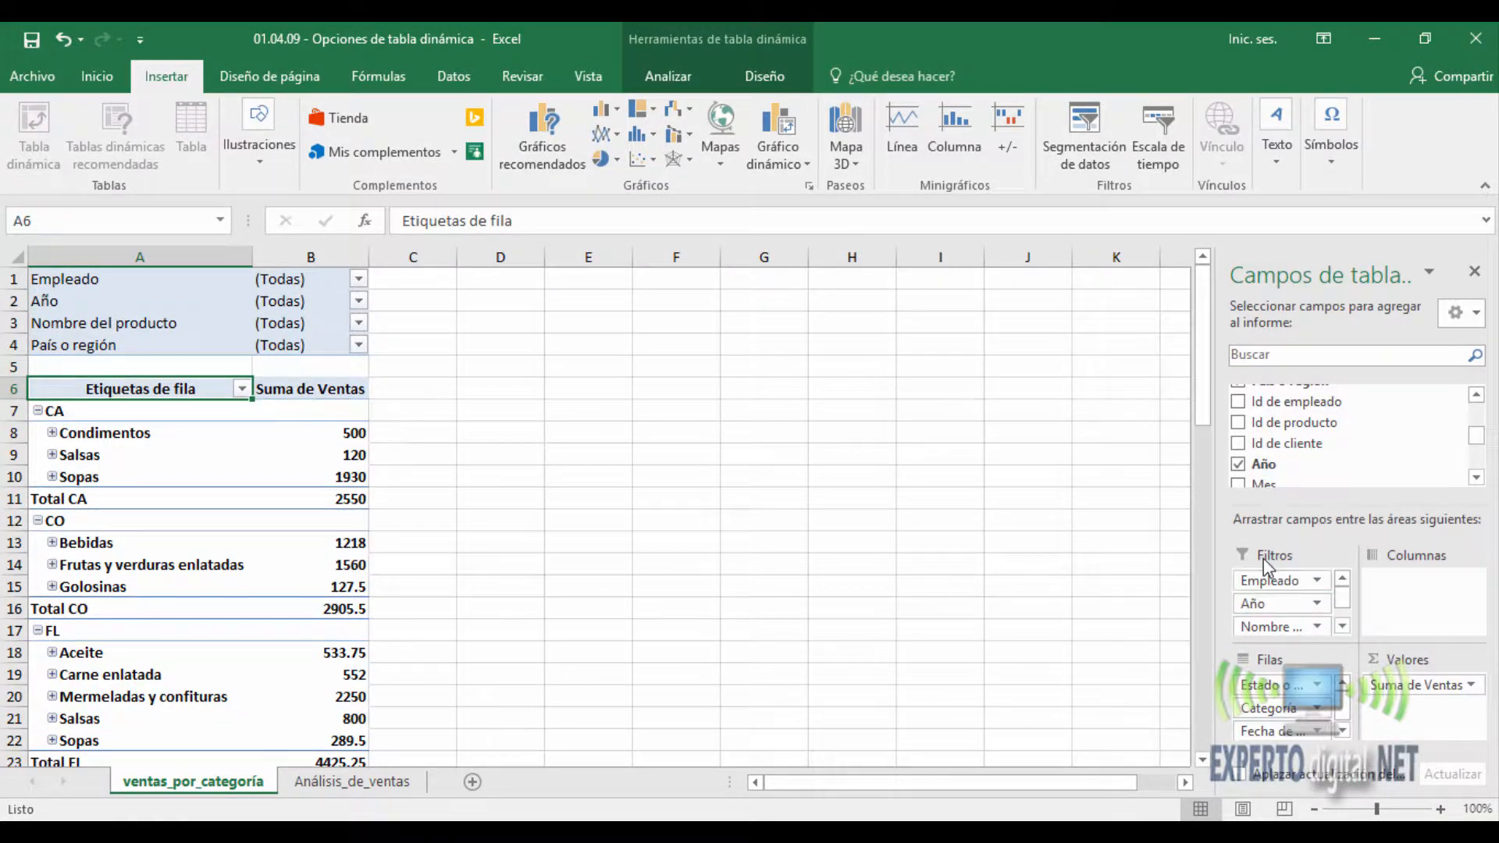
{"action": "left_click_drag", "start_coordinate": [1284, 421], "coordinate": [1286, 604]}
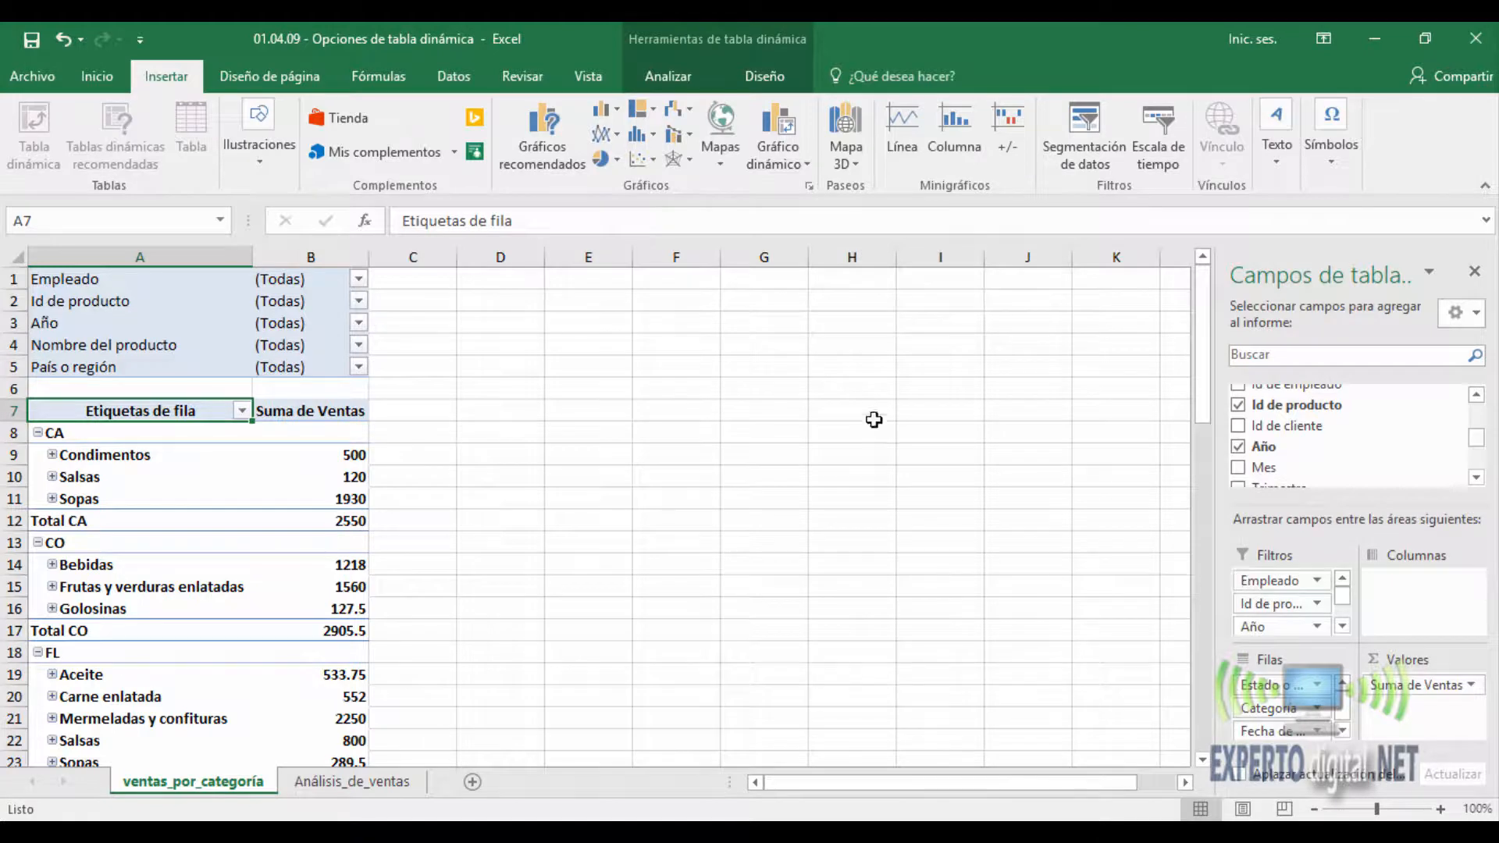
{"action": "right_click", "coordinate": [294, 522]}
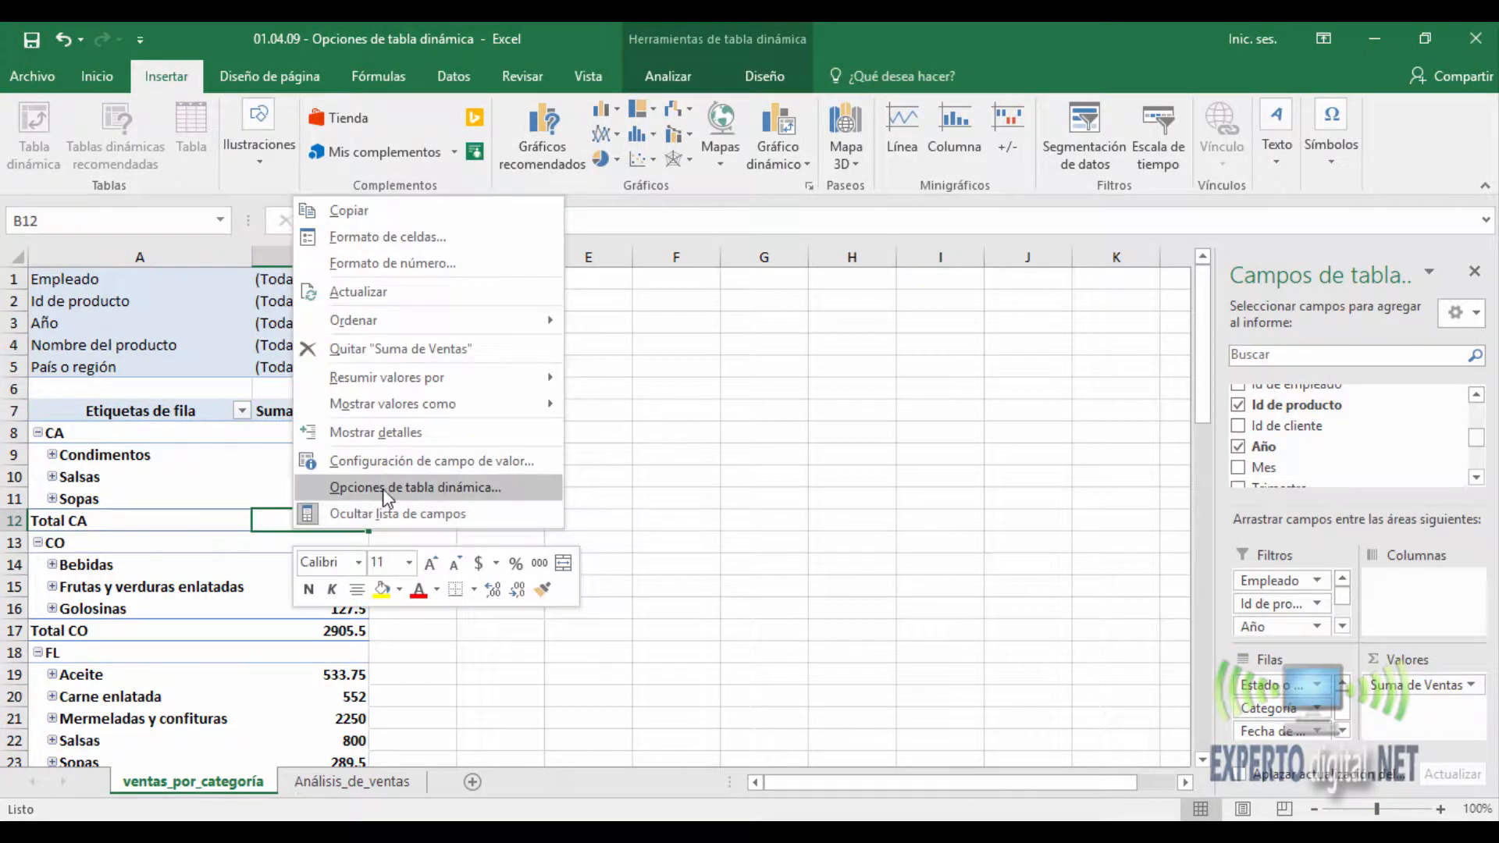
{"action": "left_click", "coordinate": [336, 485]}
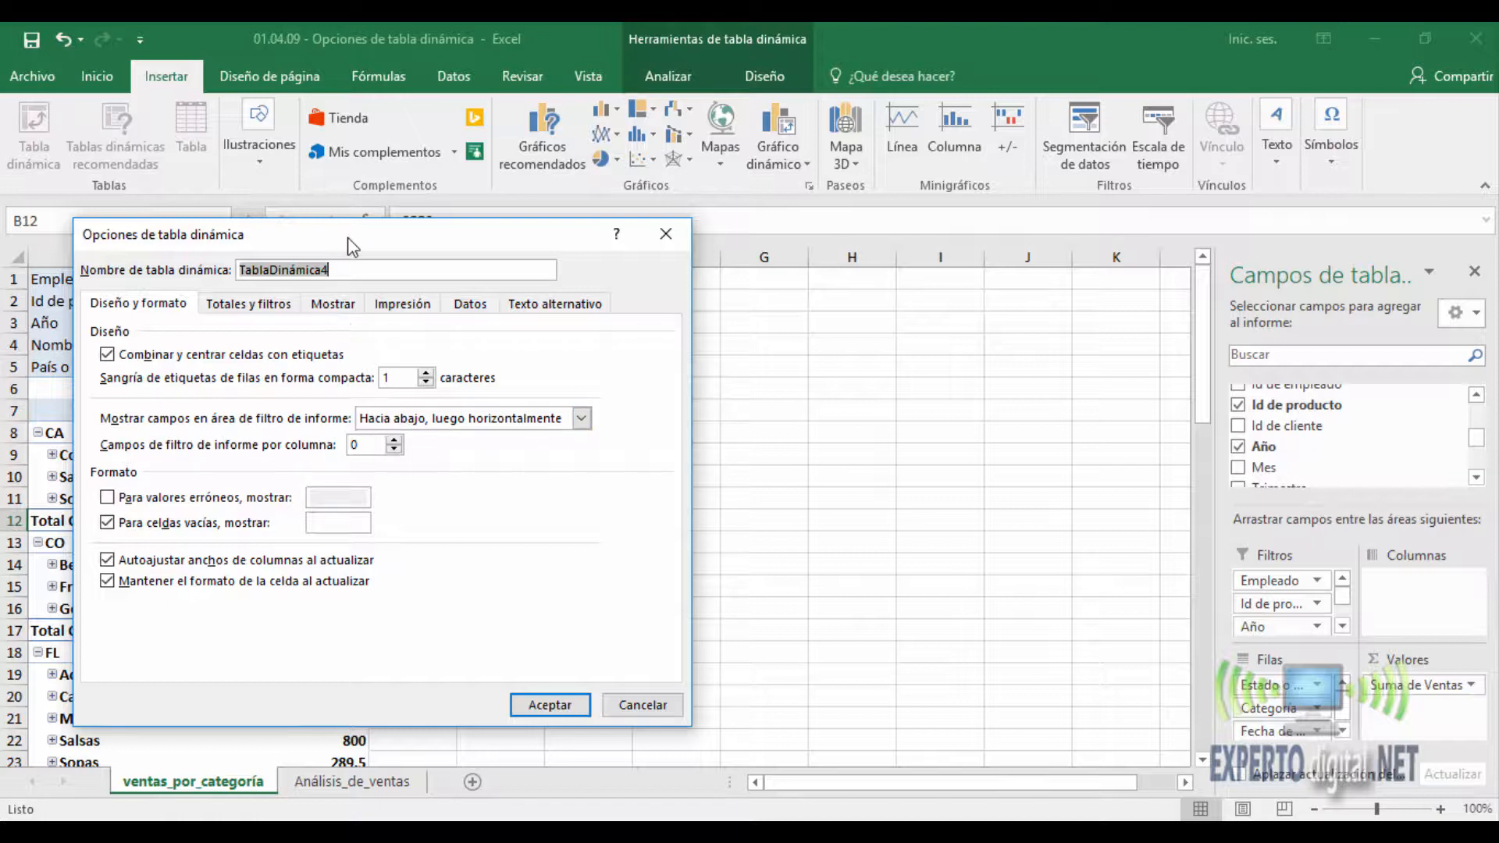
{"action": "left_click_drag", "start_coordinate": [348, 234], "coordinate": [807, 232]}
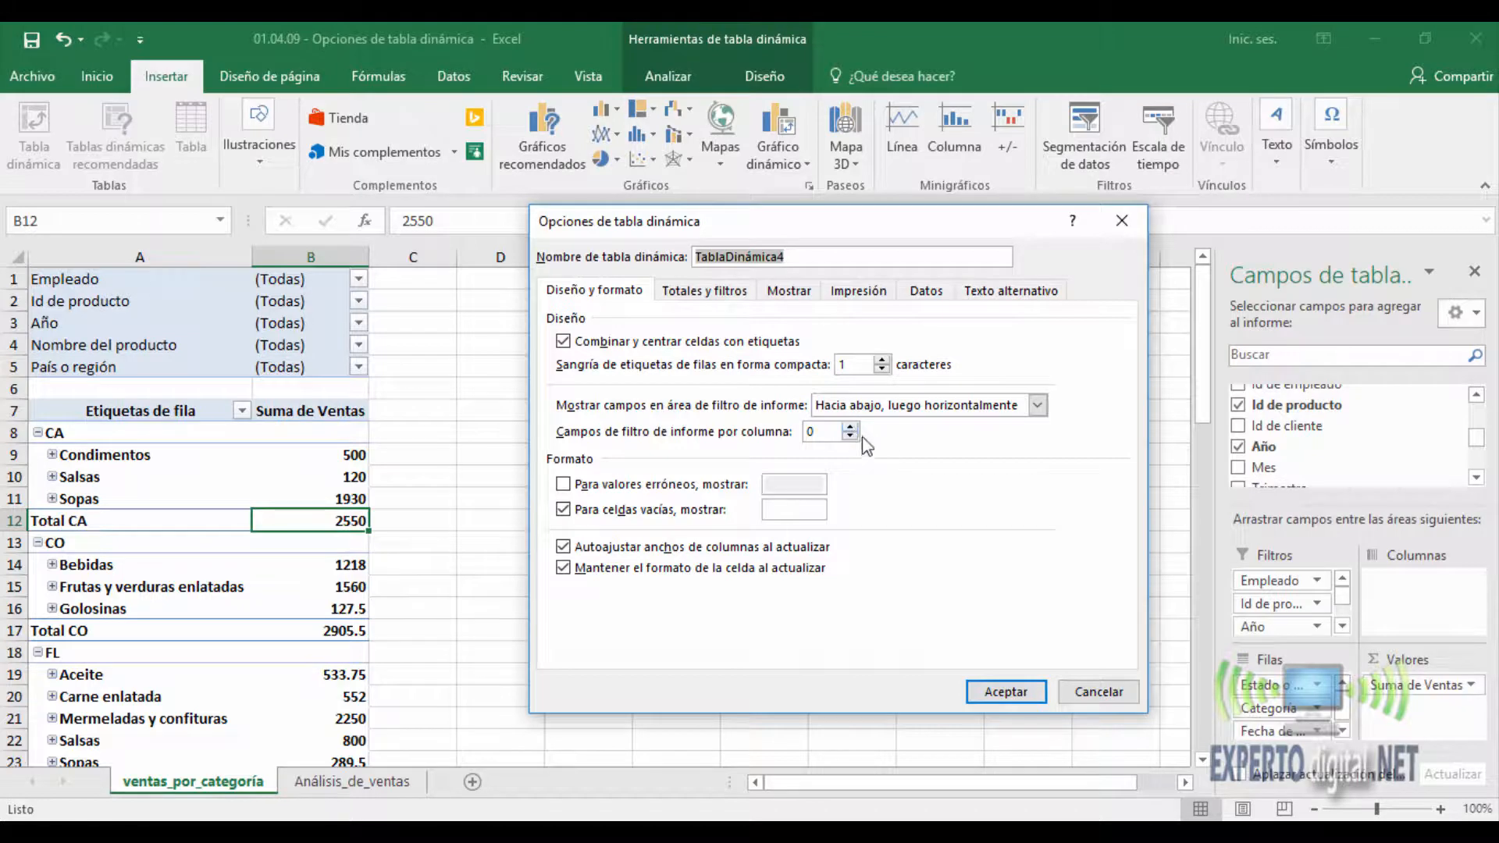
{"action": "left_click", "coordinate": [1124, 693]}
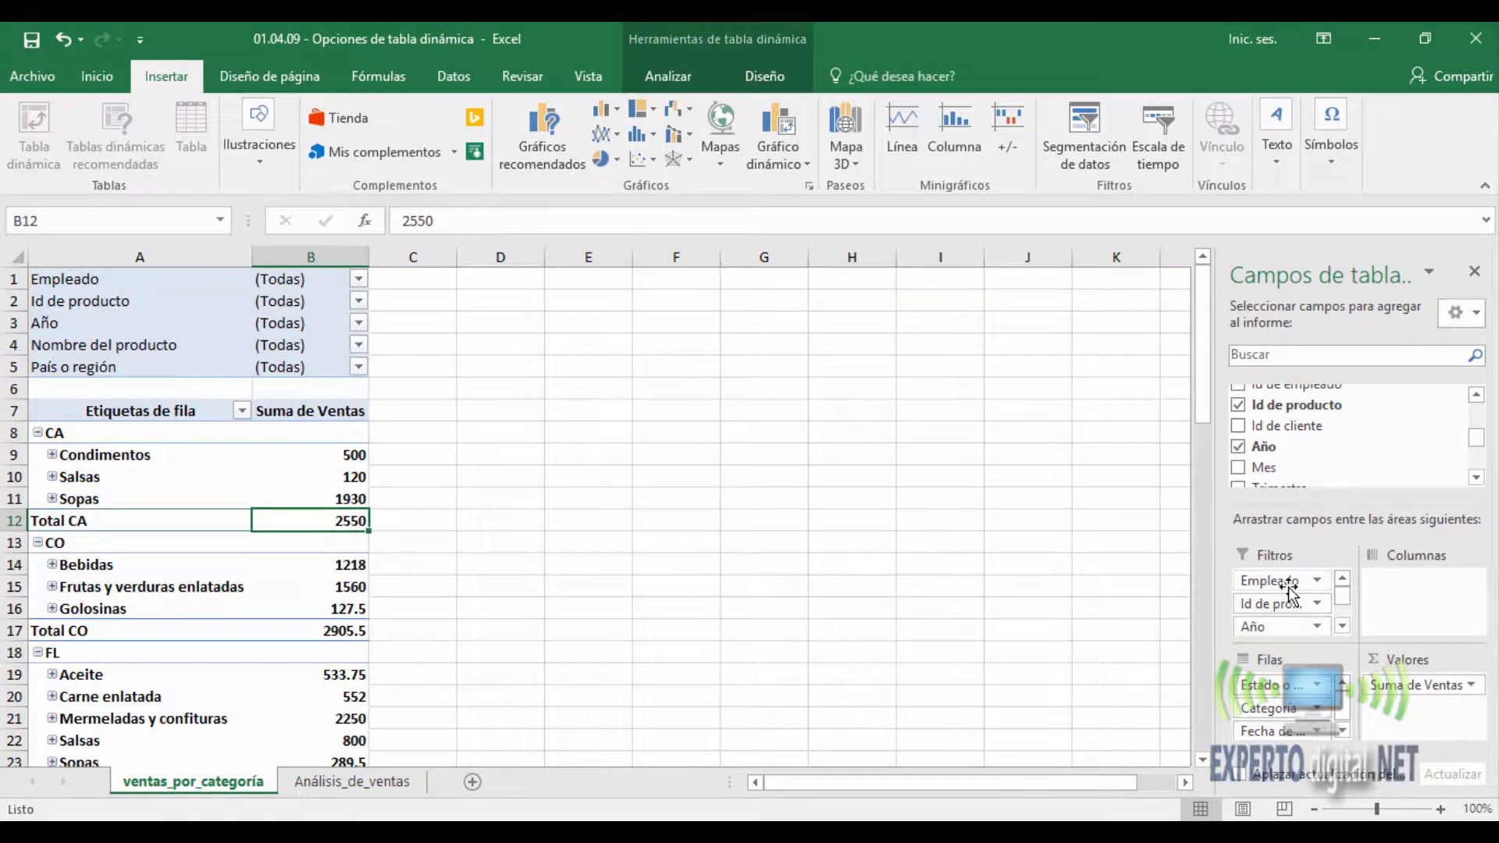
- Remove all five fields from the PivotTable's report filters, from Empleado through País o región
{"action": "left_click_drag", "start_coordinate": [1287, 593], "coordinate": [1279, 441]}
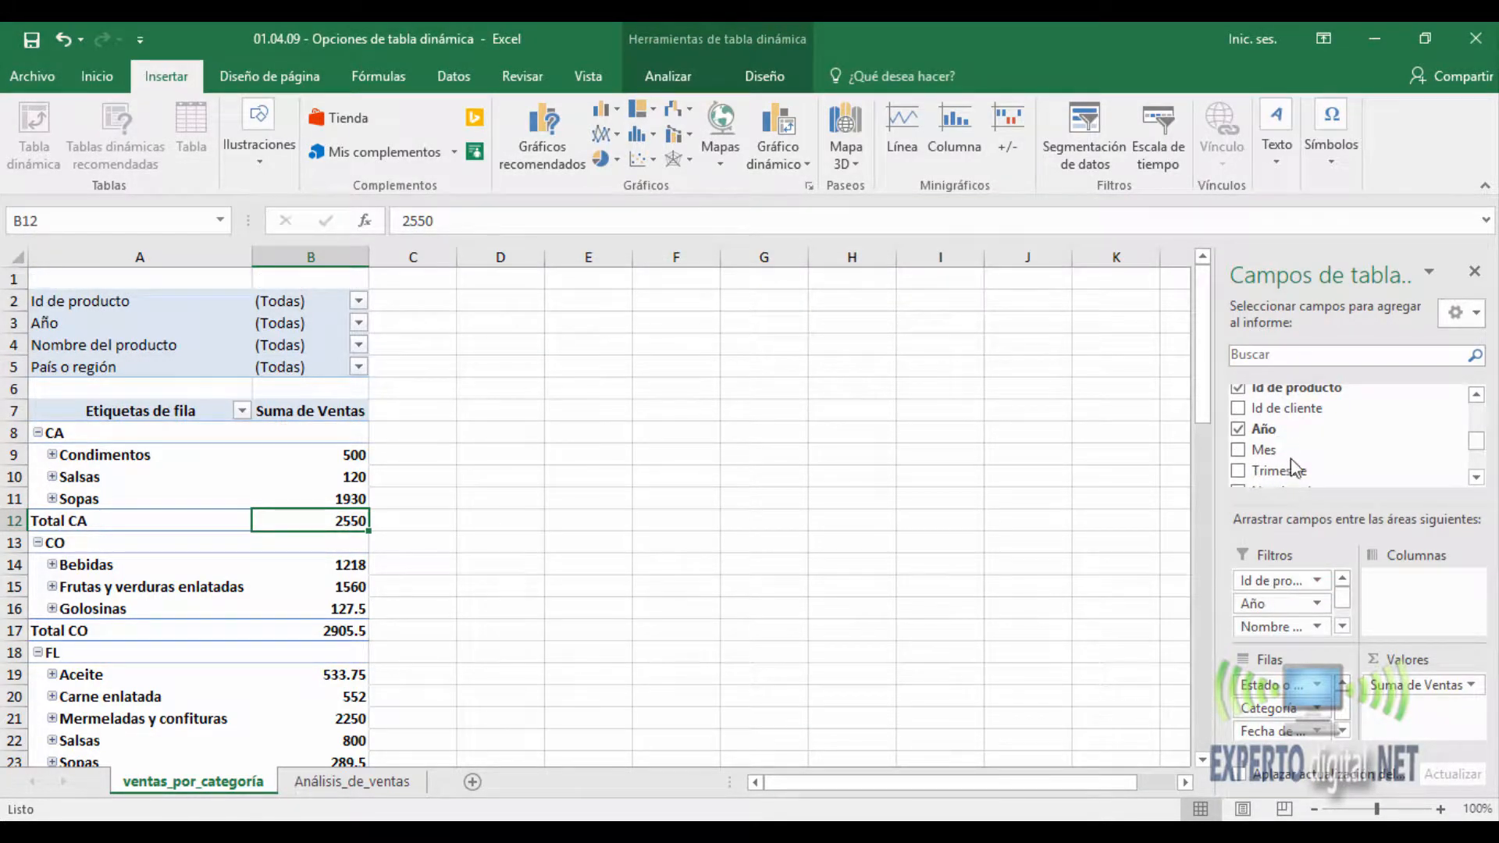
{"action": "left_click_drag", "start_coordinate": [1272, 580], "coordinate": [1315, 519]}
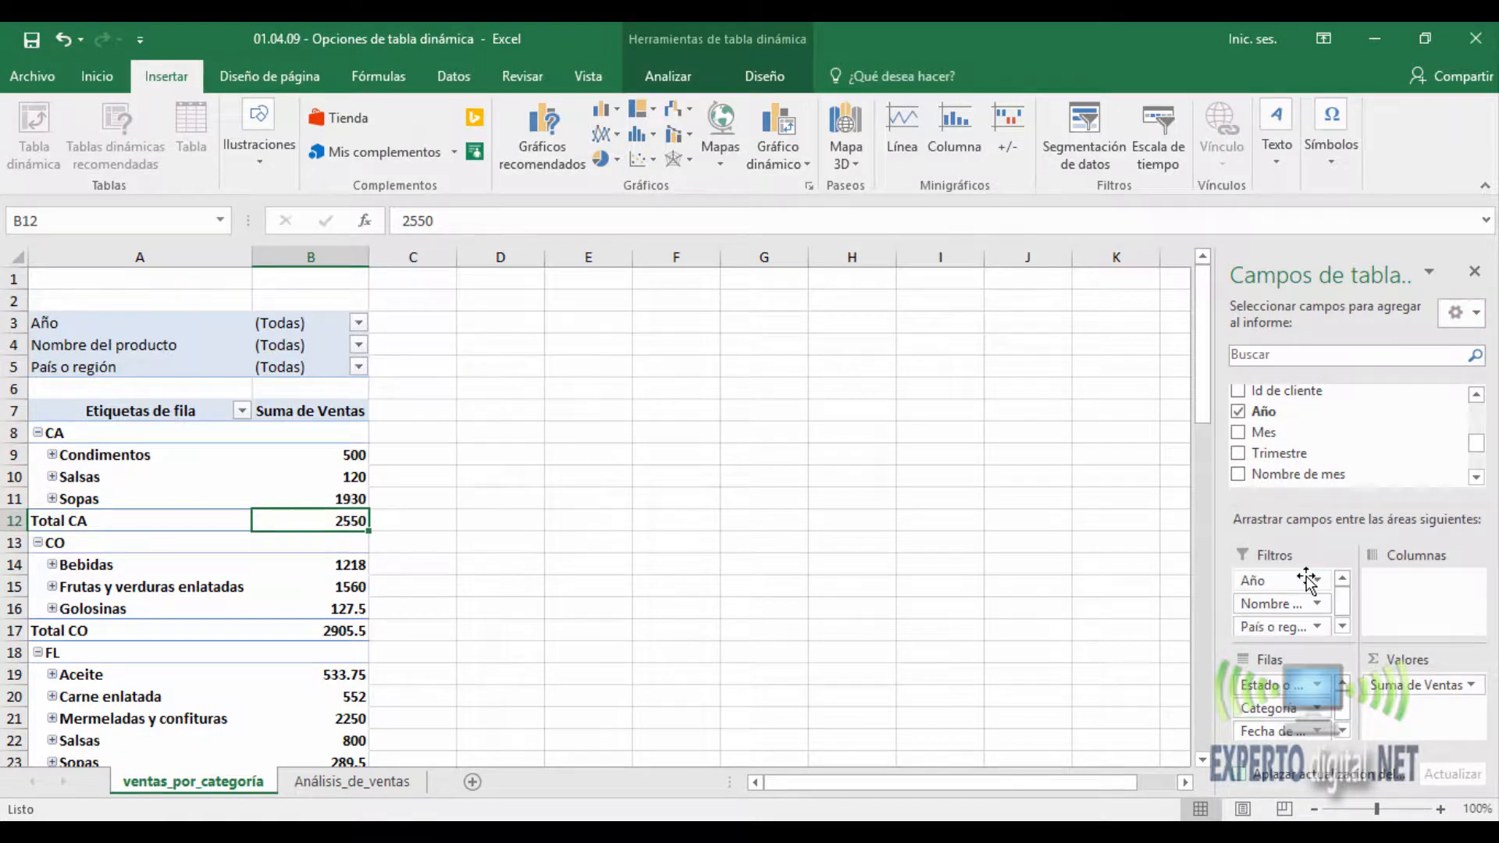
{"action": "left_click_drag", "start_coordinate": [1308, 581], "coordinate": [1346, 456]}
{"action": "left_click_drag", "start_coordinate": [1249, 580], "coordinate": [1319, 460]}
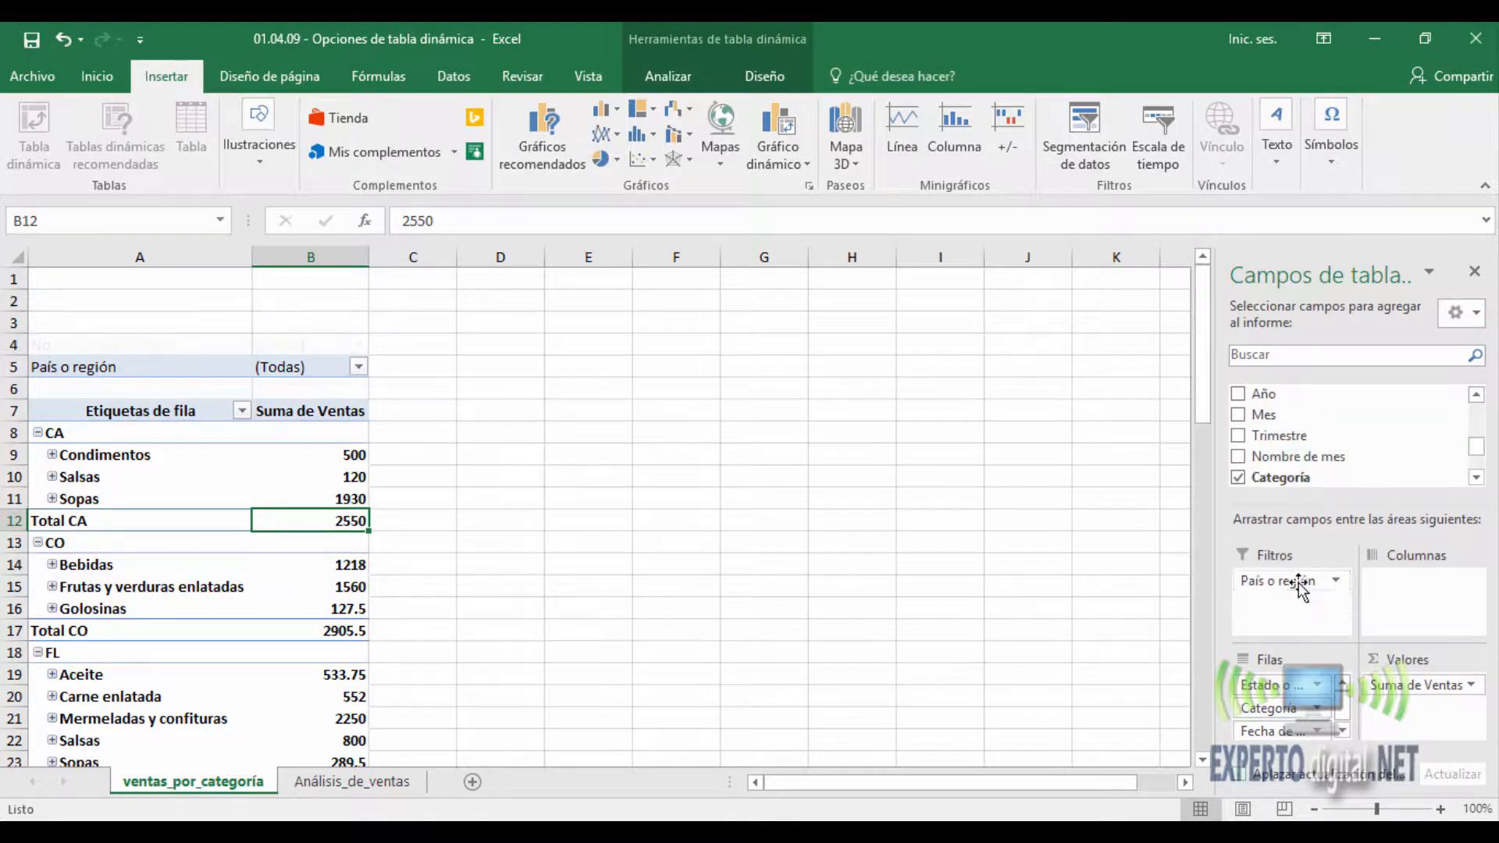
{"action": "left_click_drag", "start_coordinate": [1299, 582], "coordinate": [1309, 489]}
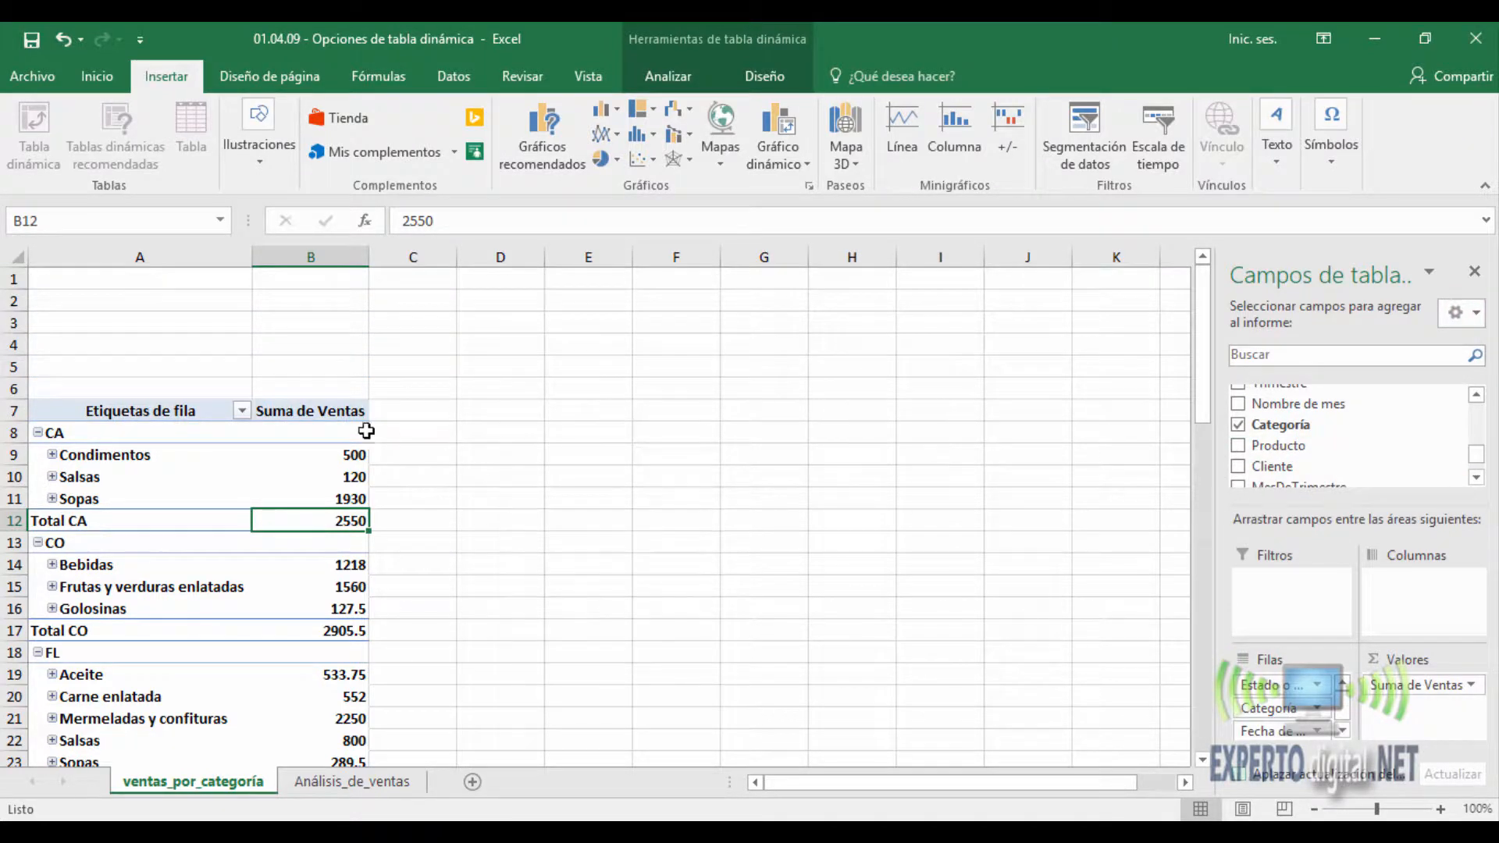
- Set the PivotTable's report filter area to "Horizontalmente, luego hacia abajo" with 2 filter fields per row
{"action": "right_click", "coordinate": [319, 461]}
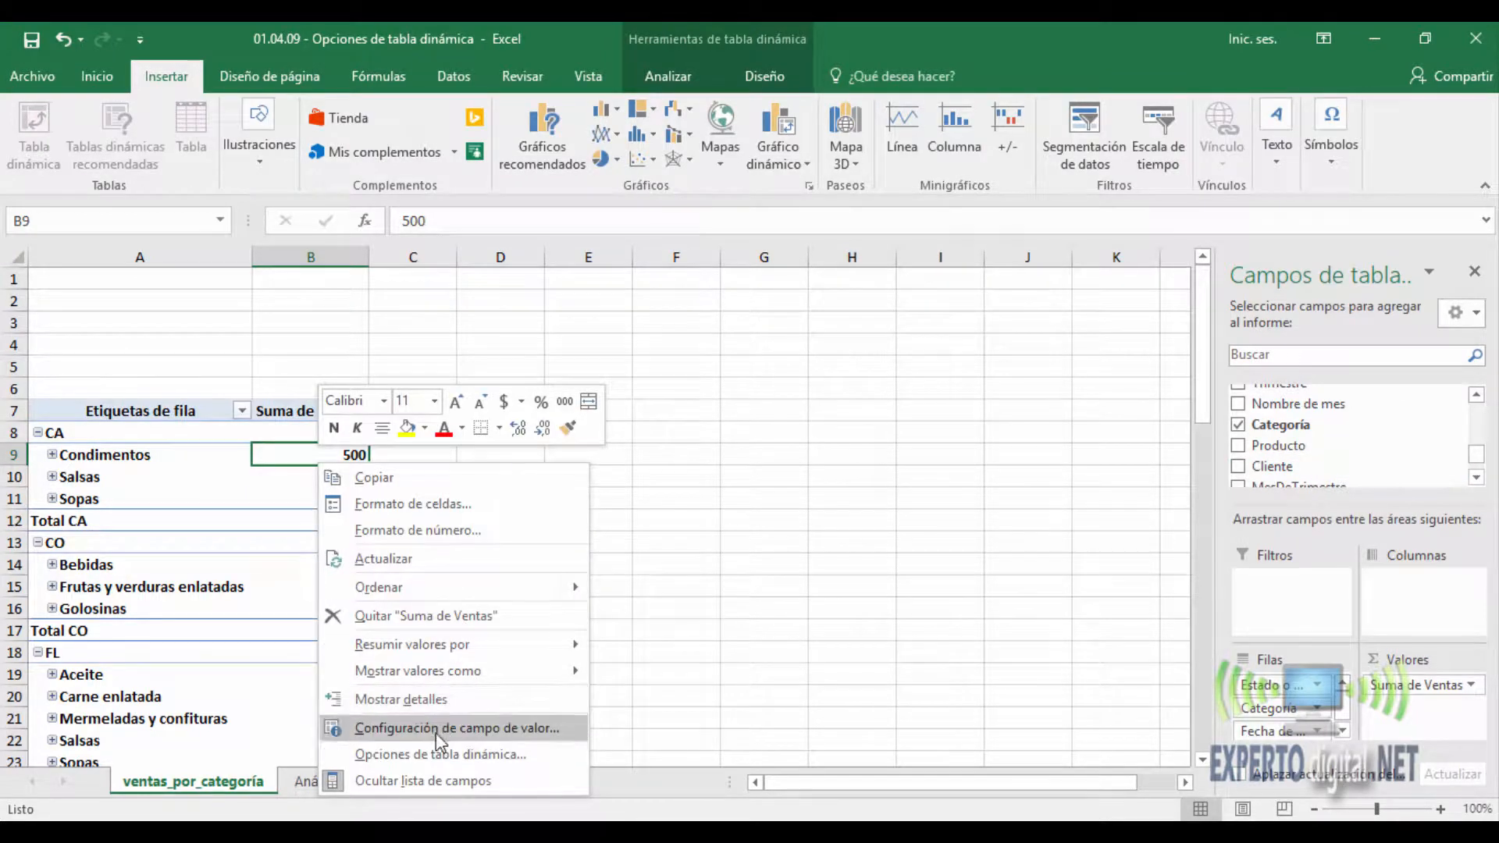
{"action": "left_click", "coordinate": [437, 753]}
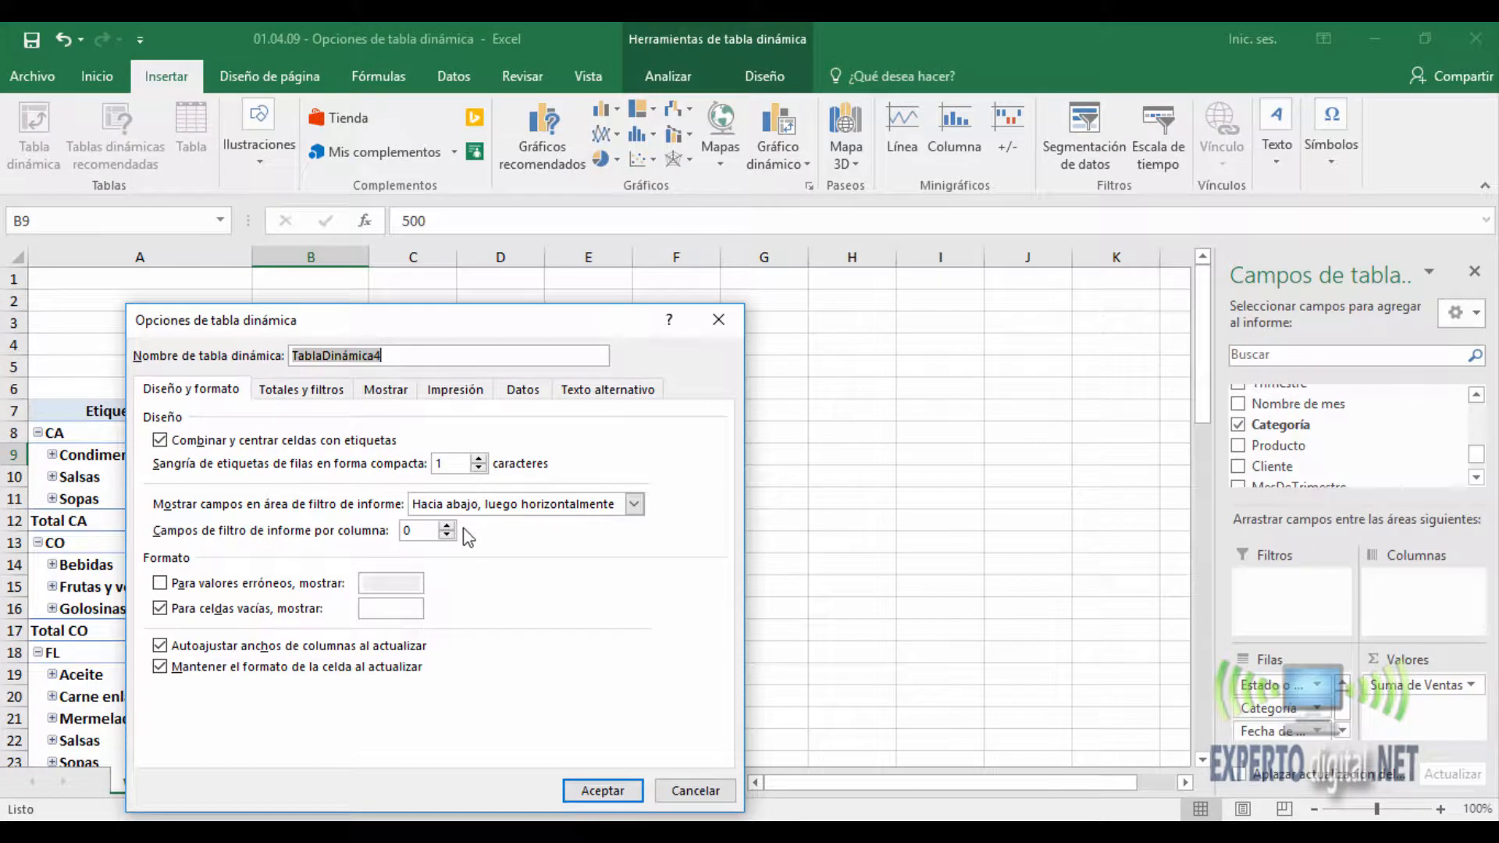
{"action": "left_click", "coordinate": [447, 525]}
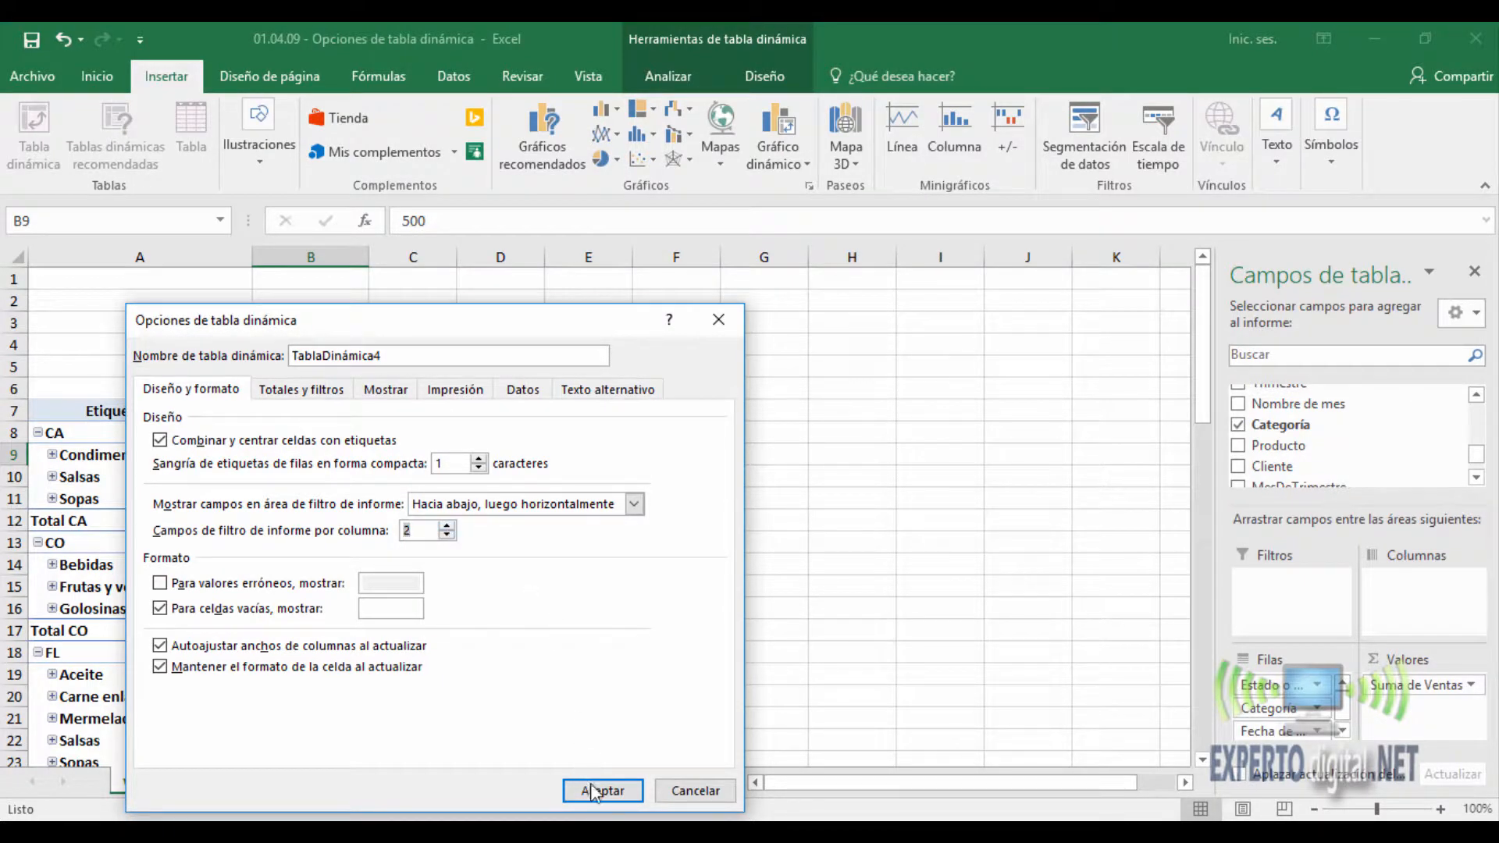
{"action": "left_click", "coordinate": [634, 504]}
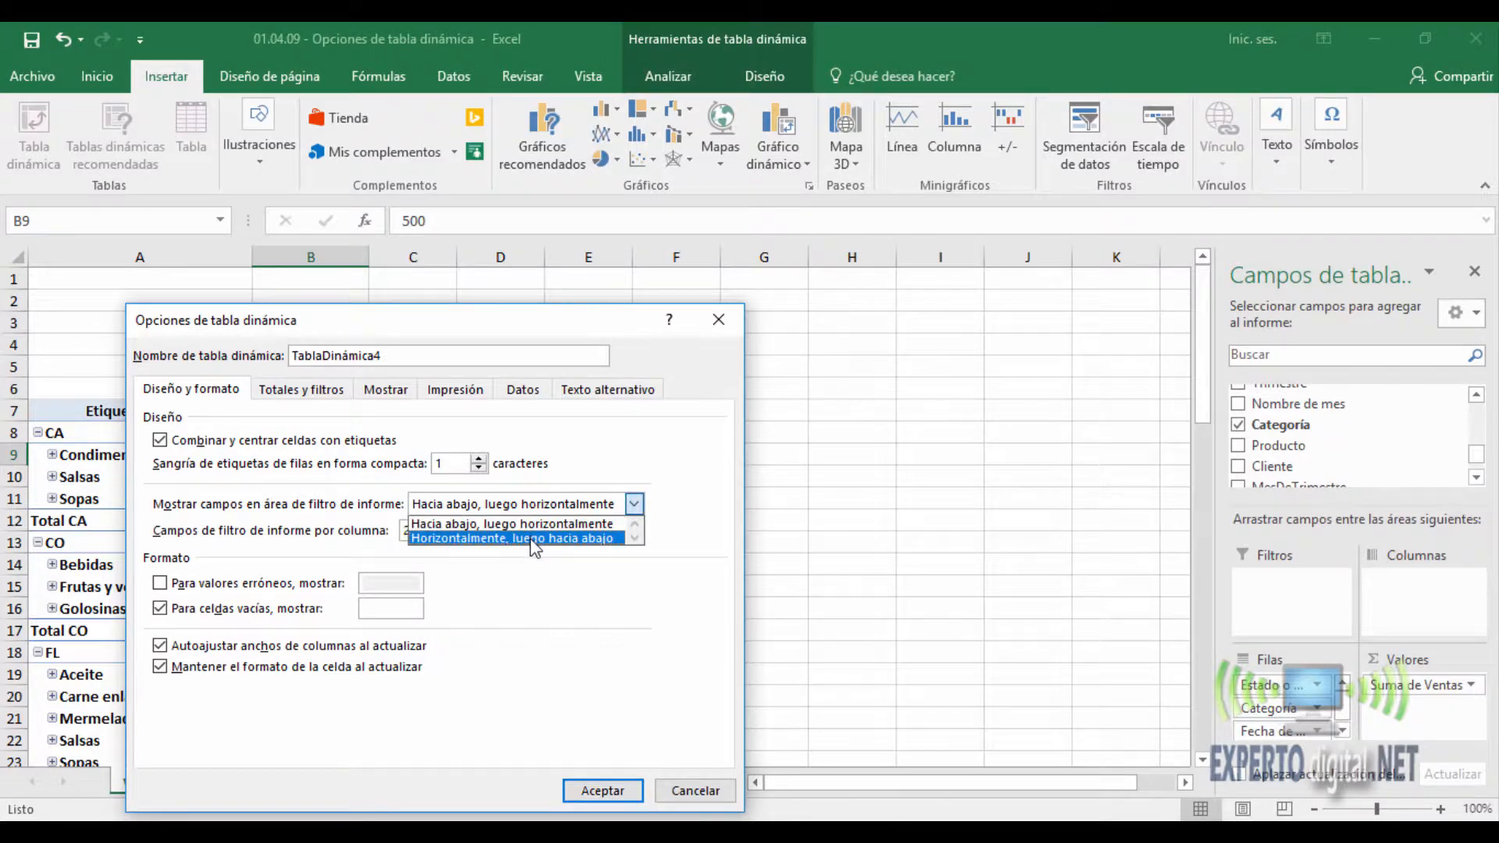
{"action": "left_click", "coordinate": [531, 538]}
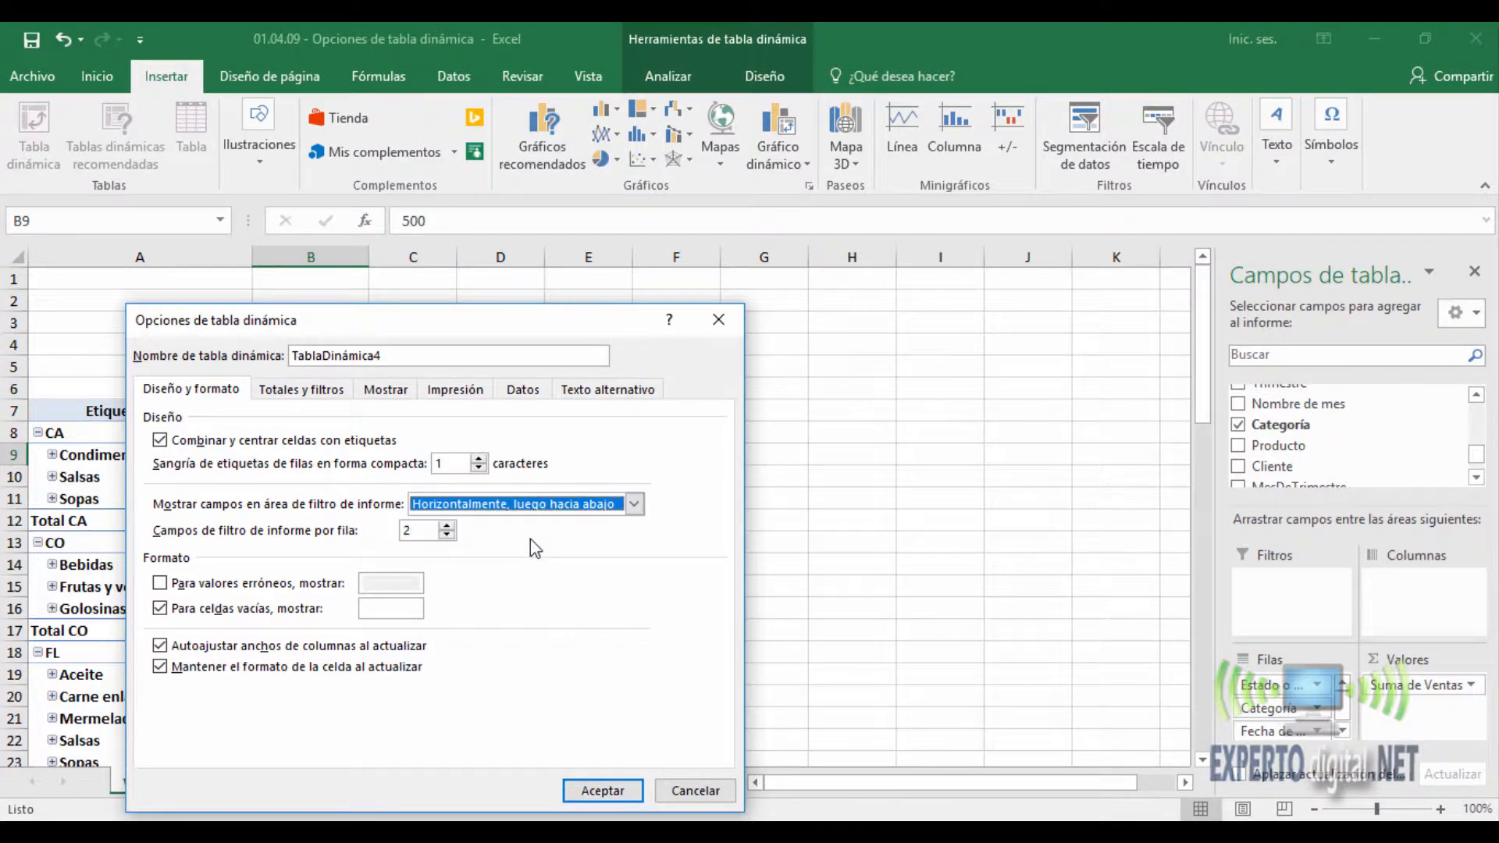
{"action": "left_click", "coordinate": [601, 790]}
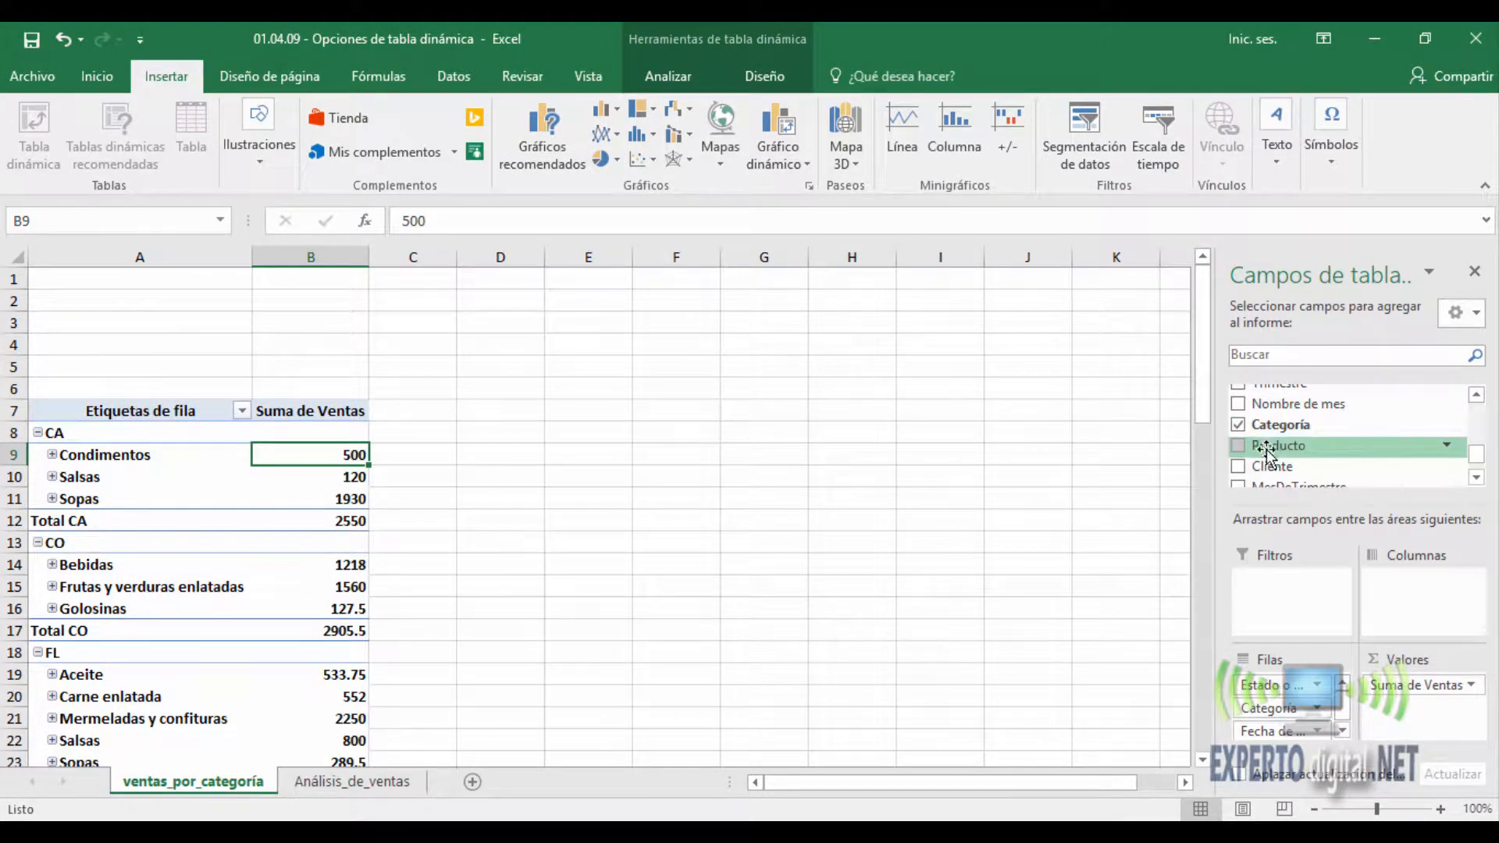
- Add the Producto and Cliente fields as report filters of the PivotTable
{"action": "left_click_drag", "start_coordinate": [1265, 453], "coordinate": [1272, 590]}
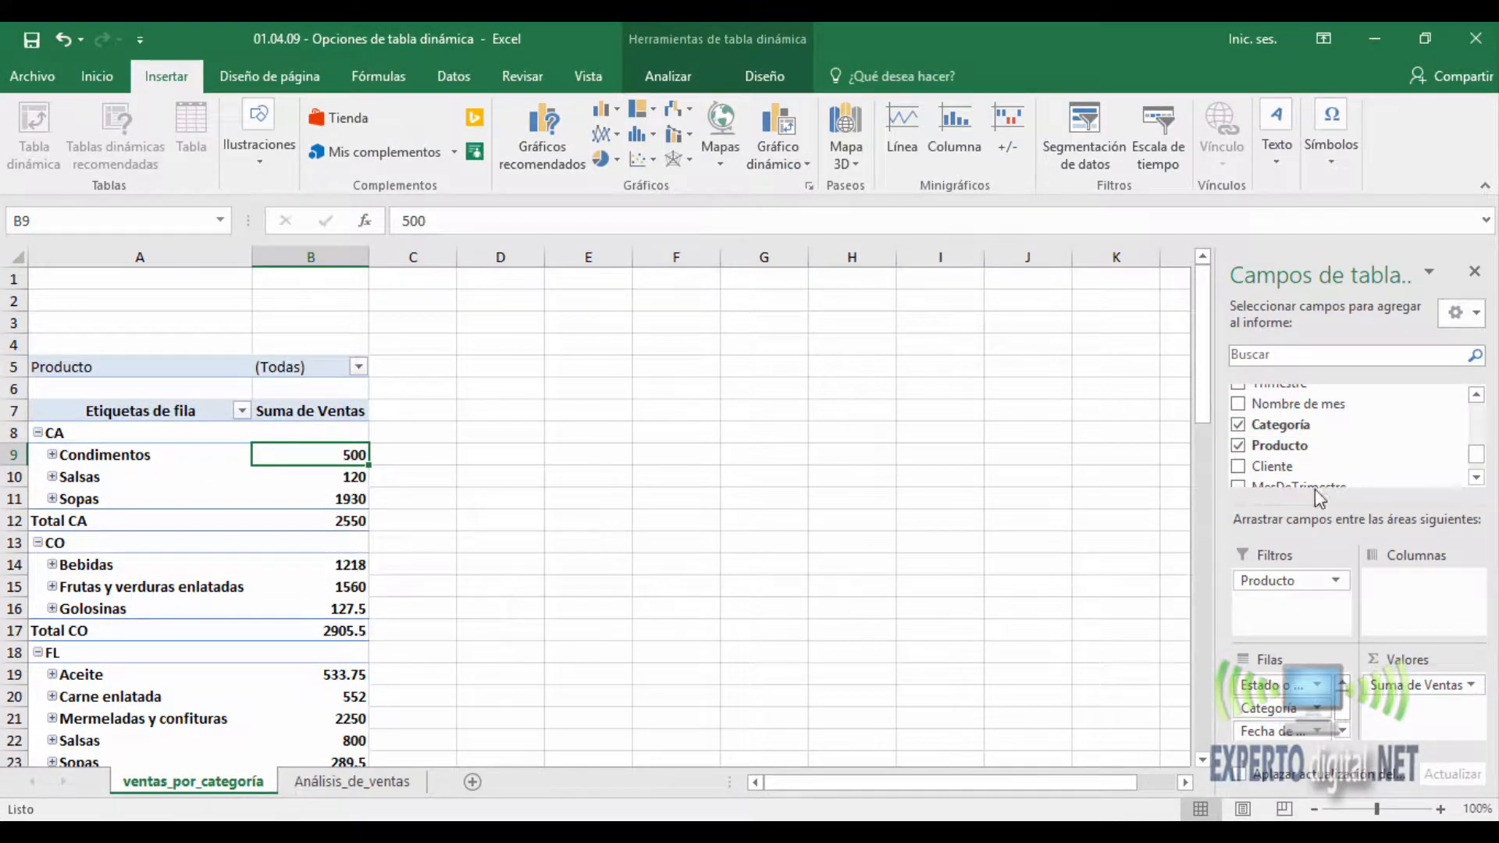
{"action": "left_click_drag", "start_coordinate": [1272, 466], "coordinate": [1297, 607]}
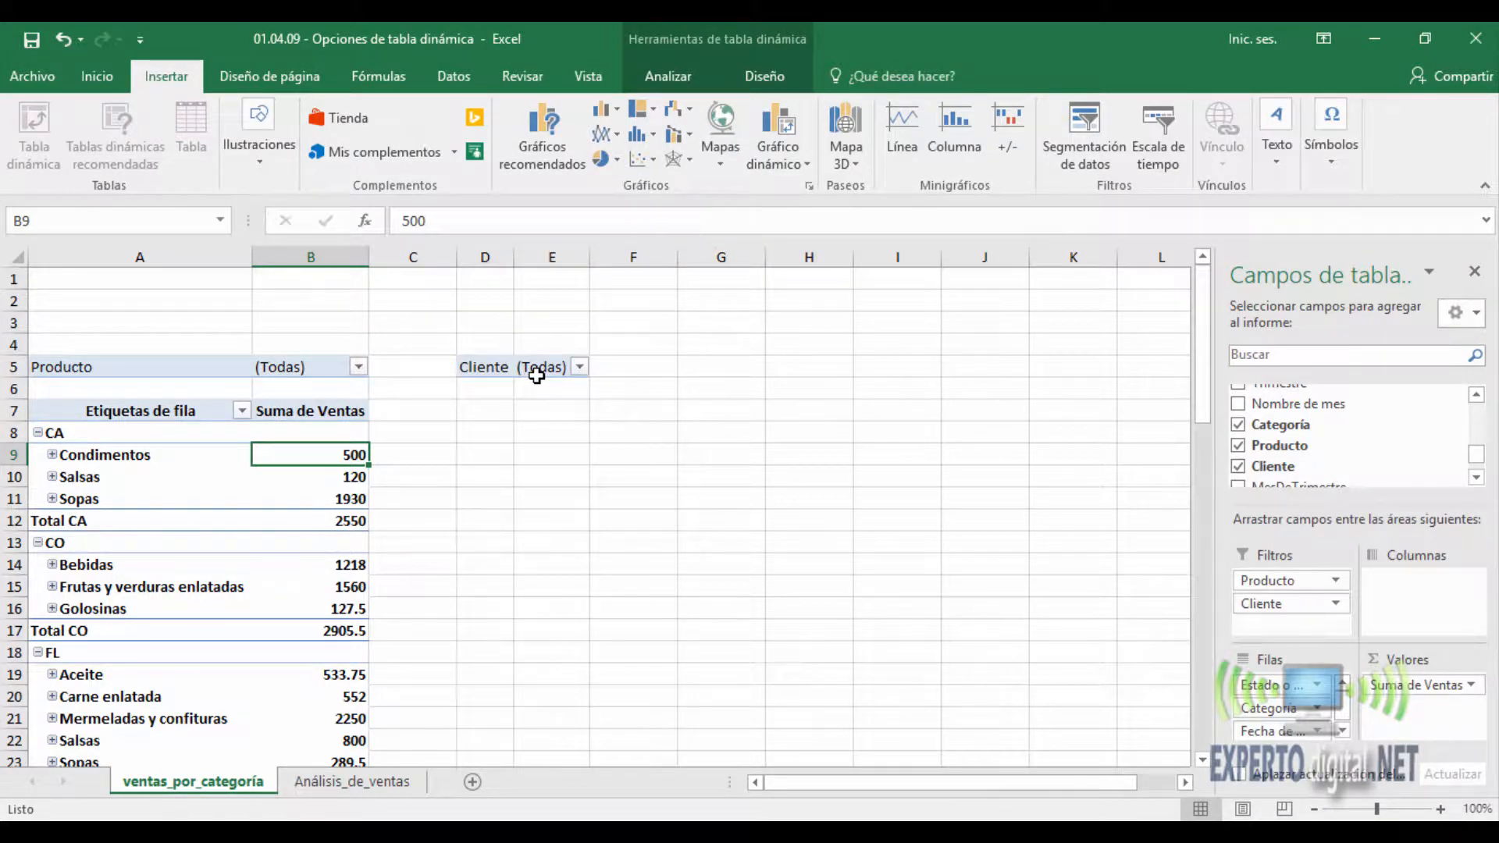
- Set the PivotTable's report filter area to "Hacia abajo, luego horizontalmente" with 0 filter fields per column
{"action": "right_click", "coordinate": [322, 475]}
{"action": "left_click", "coordinate": [412, 765]}
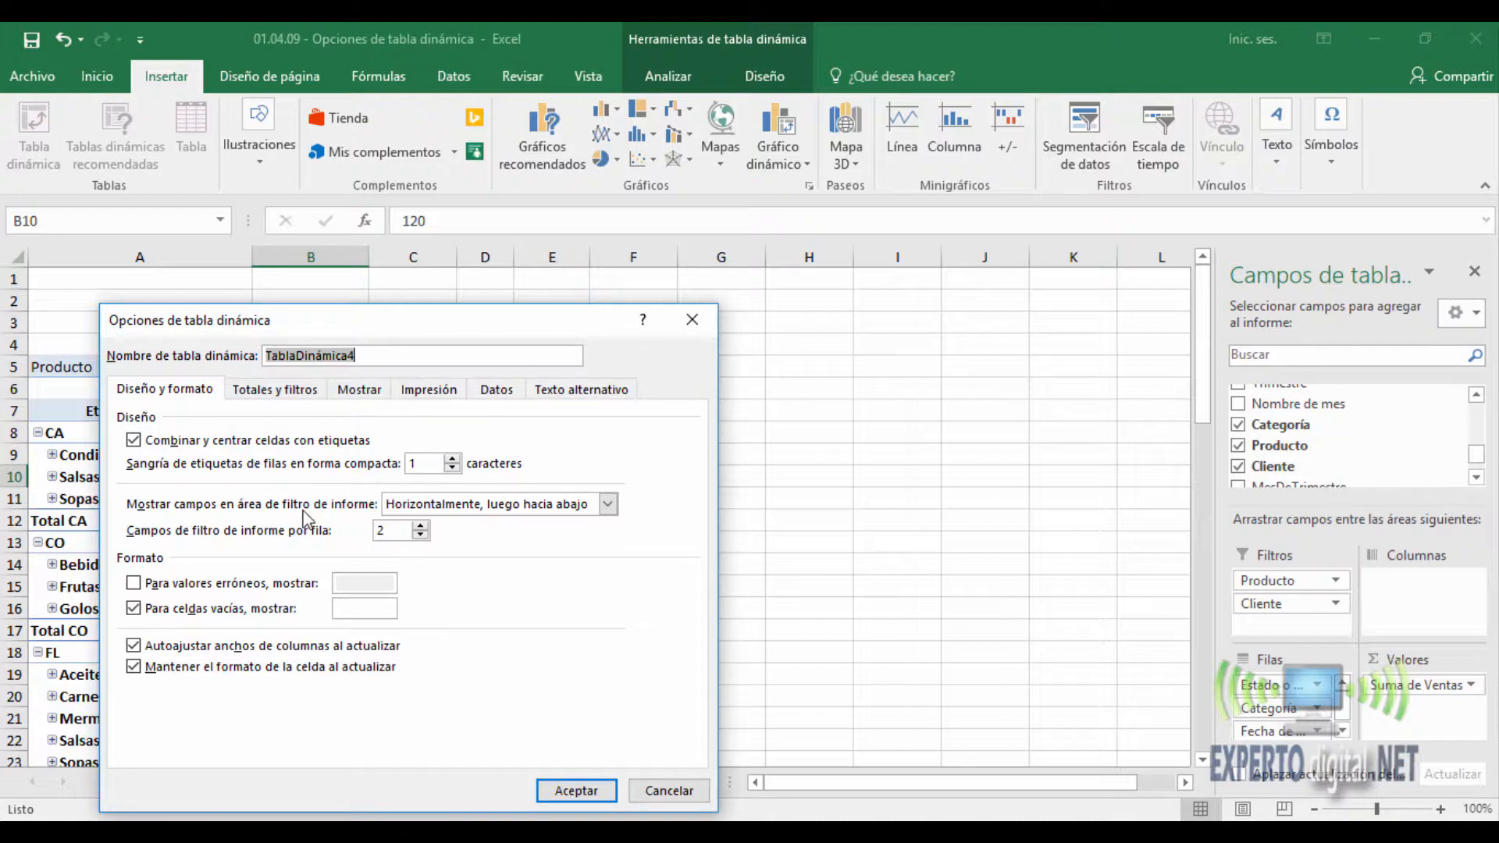
{"action": "left_click", "coordinate": [453, 511]}
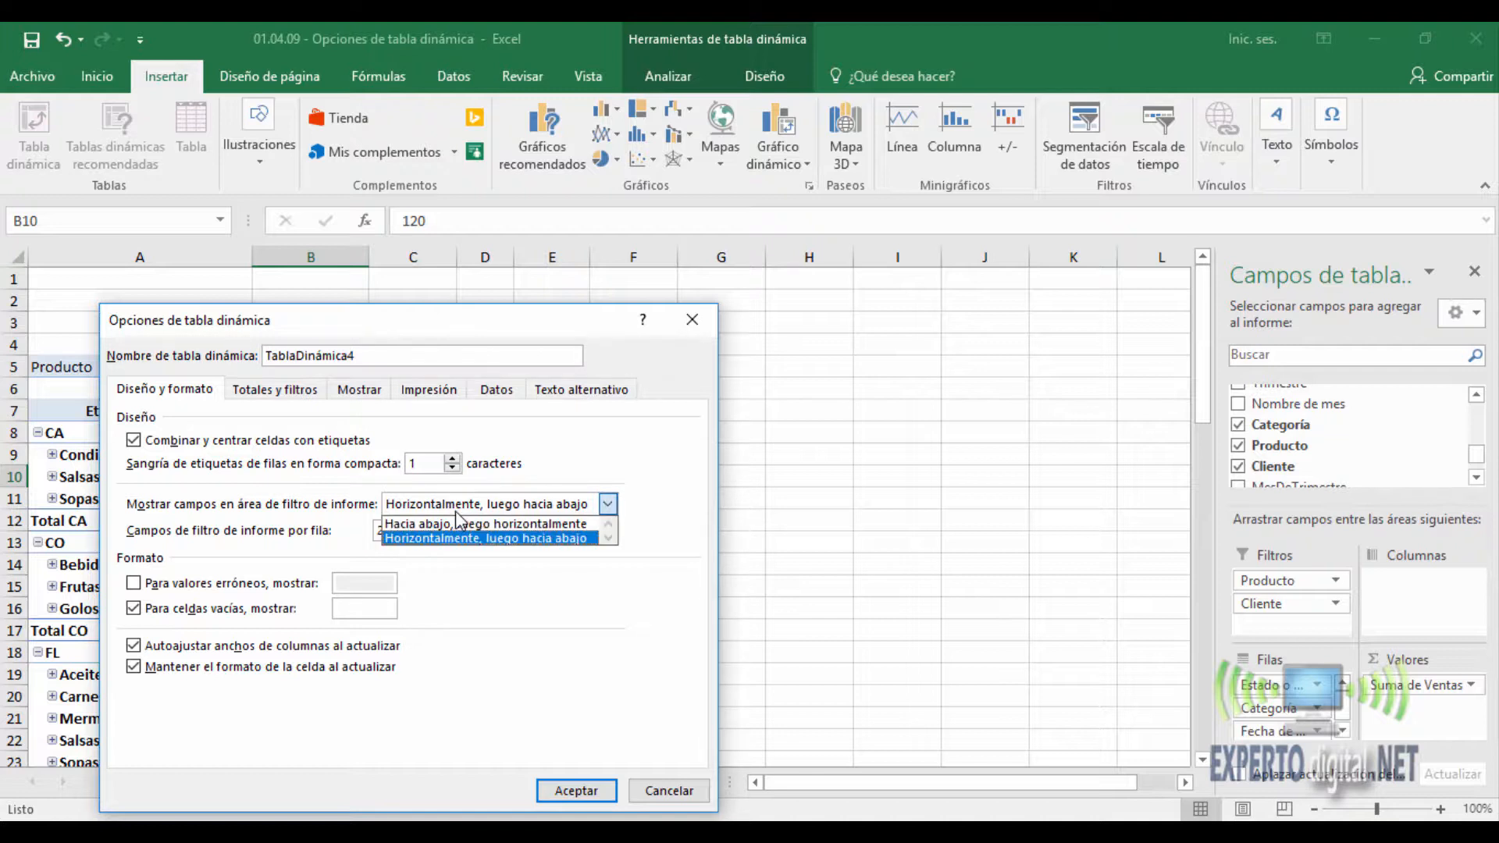
{"action": "left_click", "coordinate": [320, 508]}
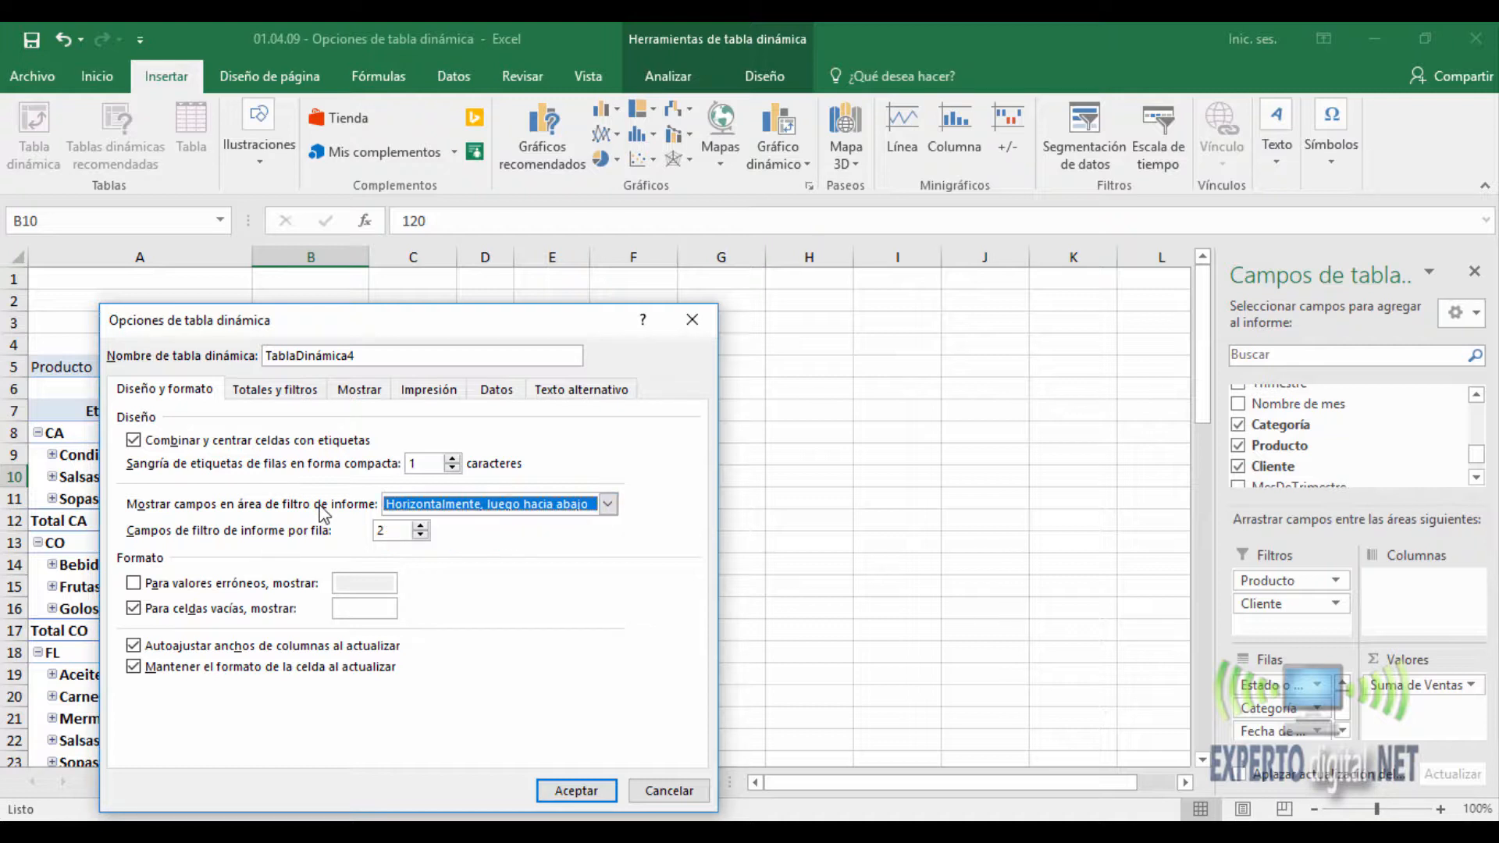
{"action": "left_click", "coordinate": [420, 536]}
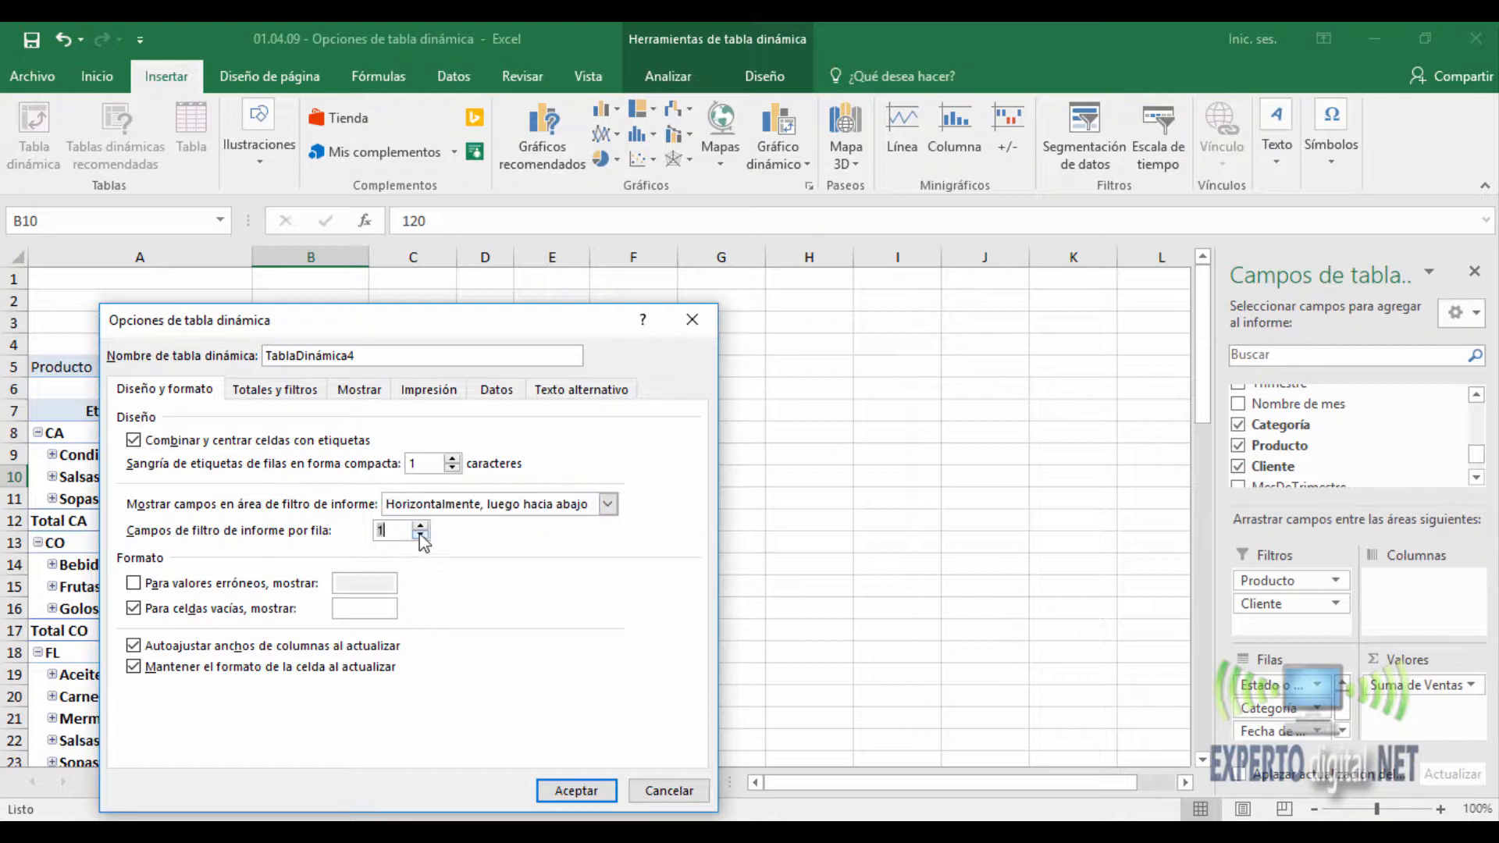
{"action": "left_click", "coordinate": [421, 537]}
{"action": "left_click", "coordinate": [449, 505]}
{"action": "left_click", "coordinate": [446, 519]}
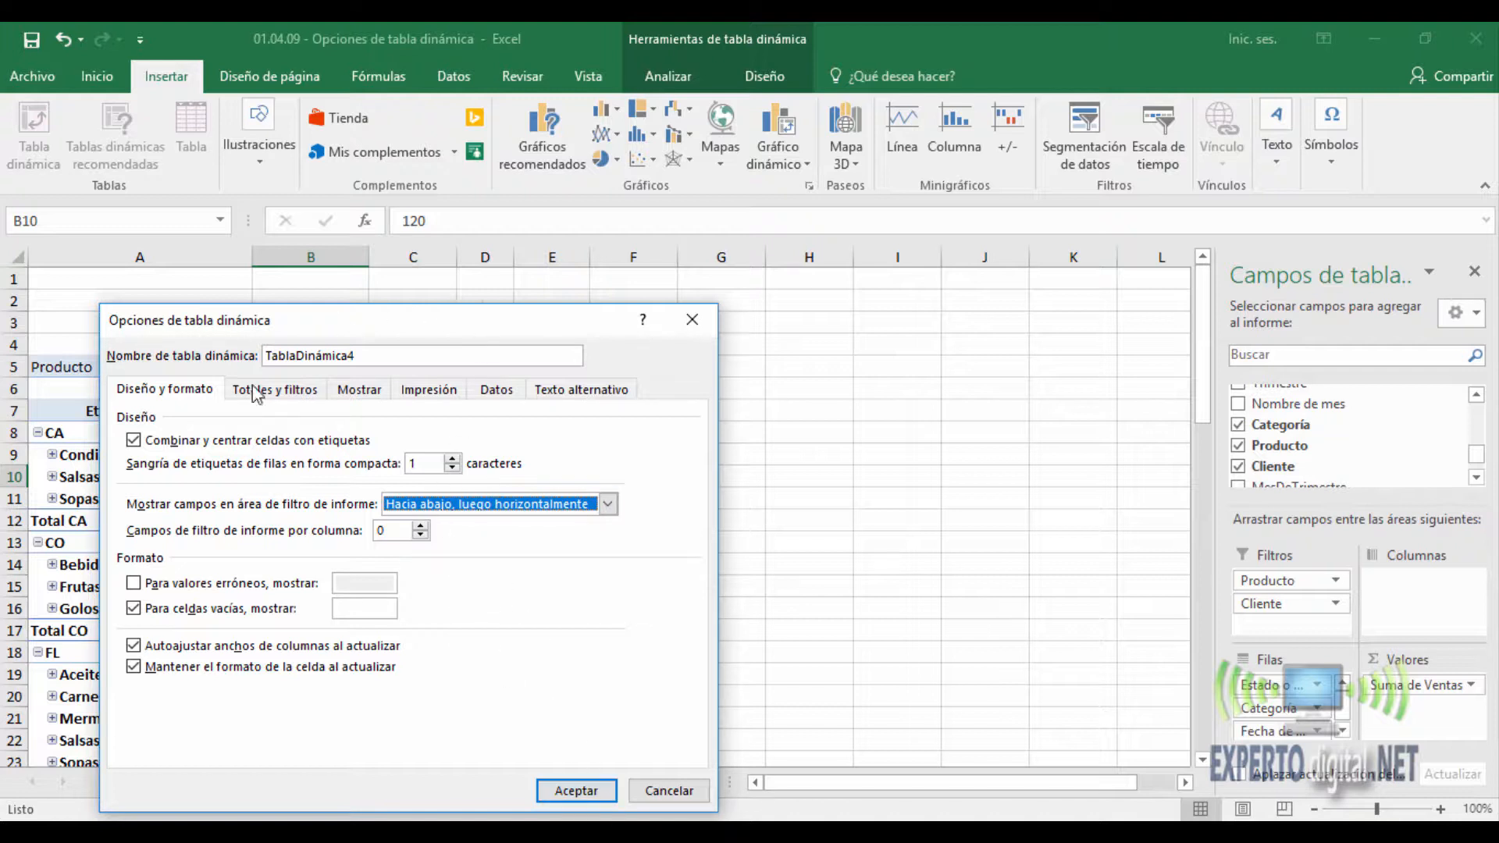
- Make the PivotTable show "Valor incorrecto" for error values and "N/D" for empty cells
{"action": "left_click", "coordinate": [134, 583]}
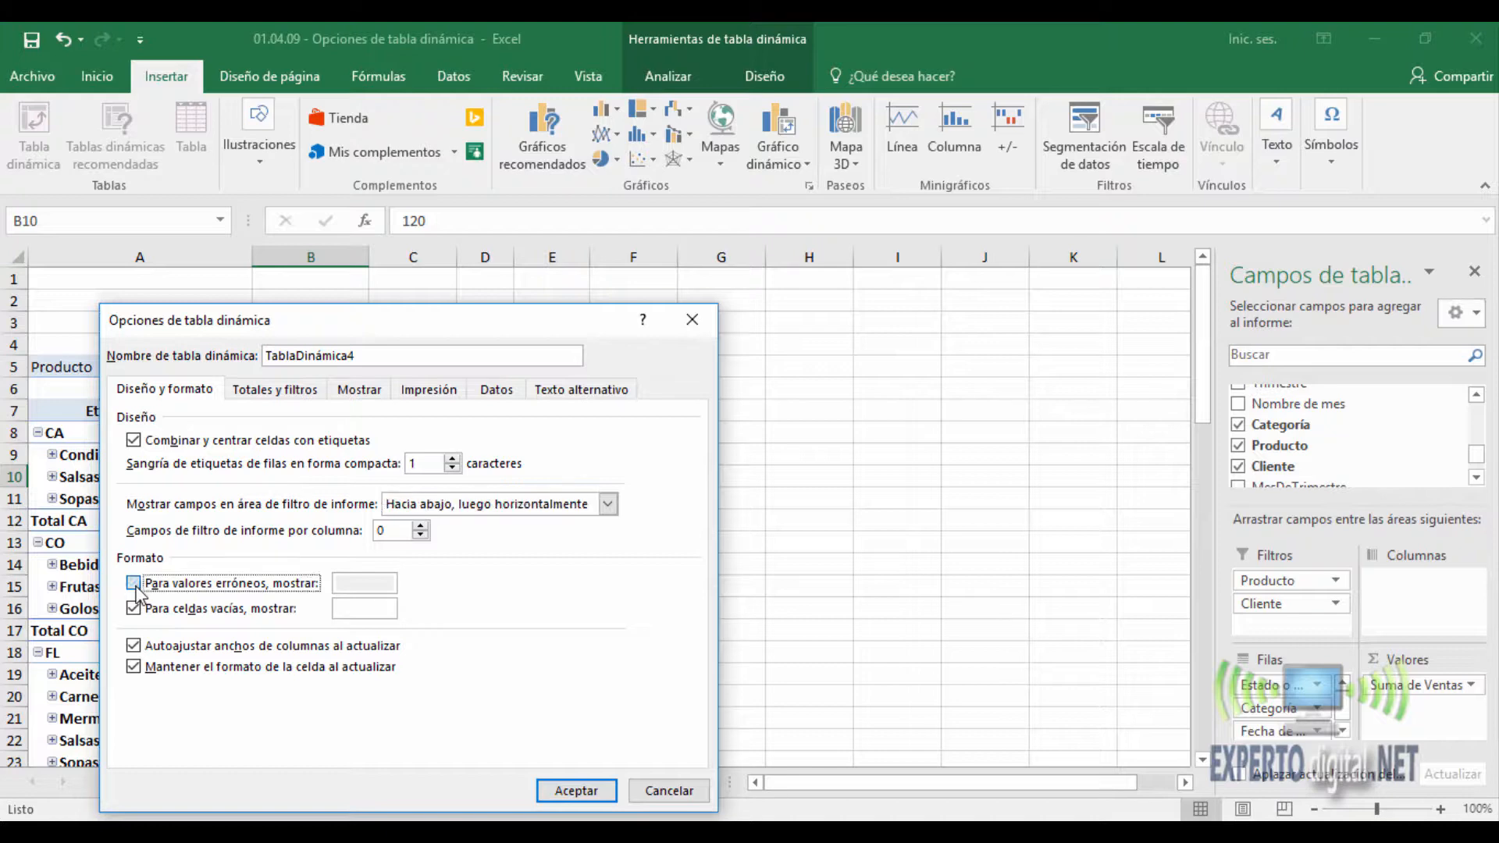
{"action": "left_click_drag", "start_coordinate": [403, 330], "coordinate": [878, 213]}
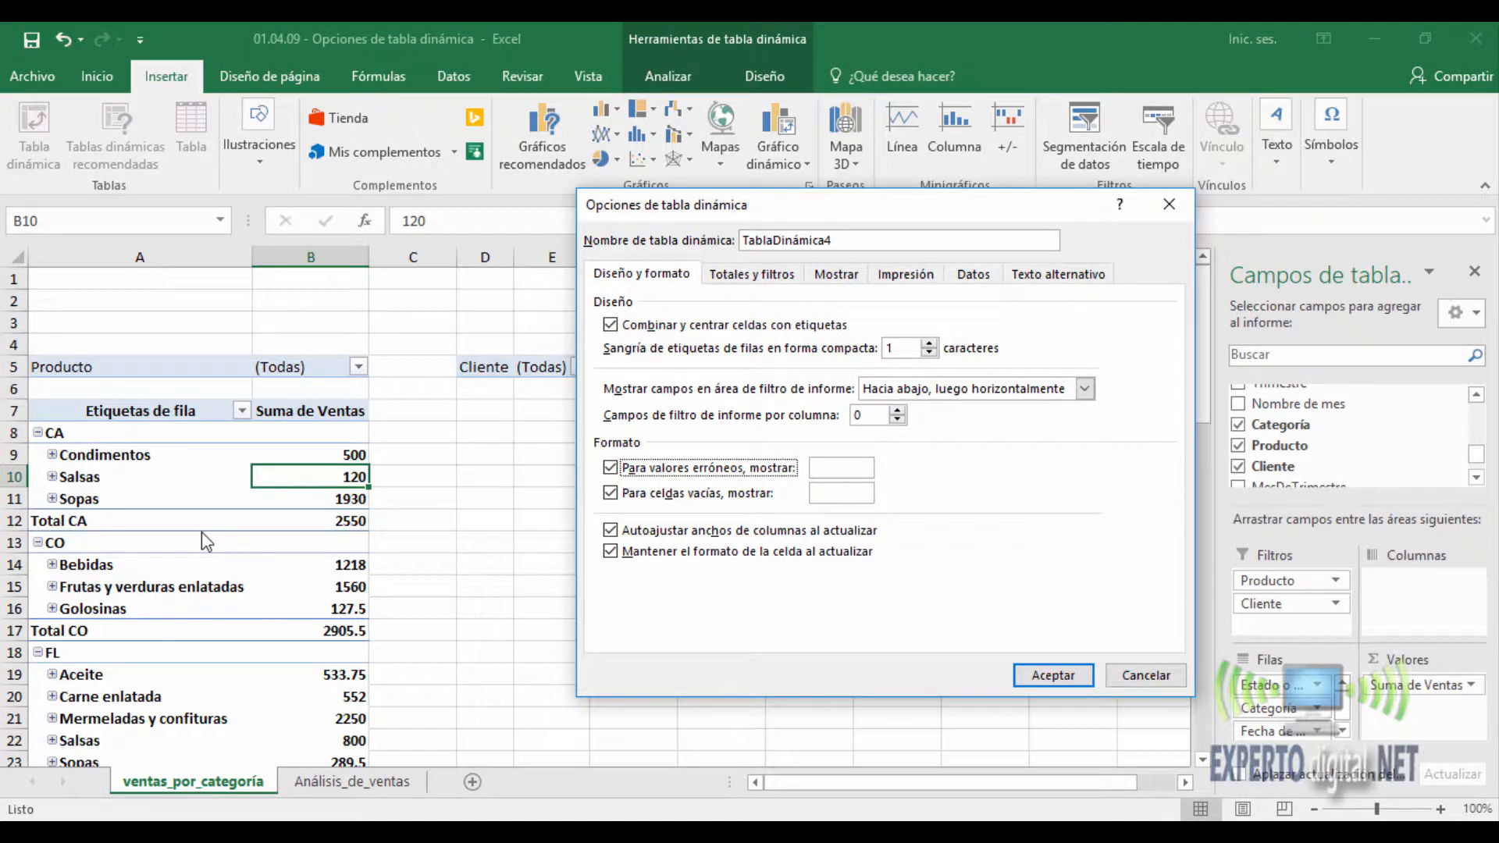
{"action": "left_click", "coordinate": [852, 468]}
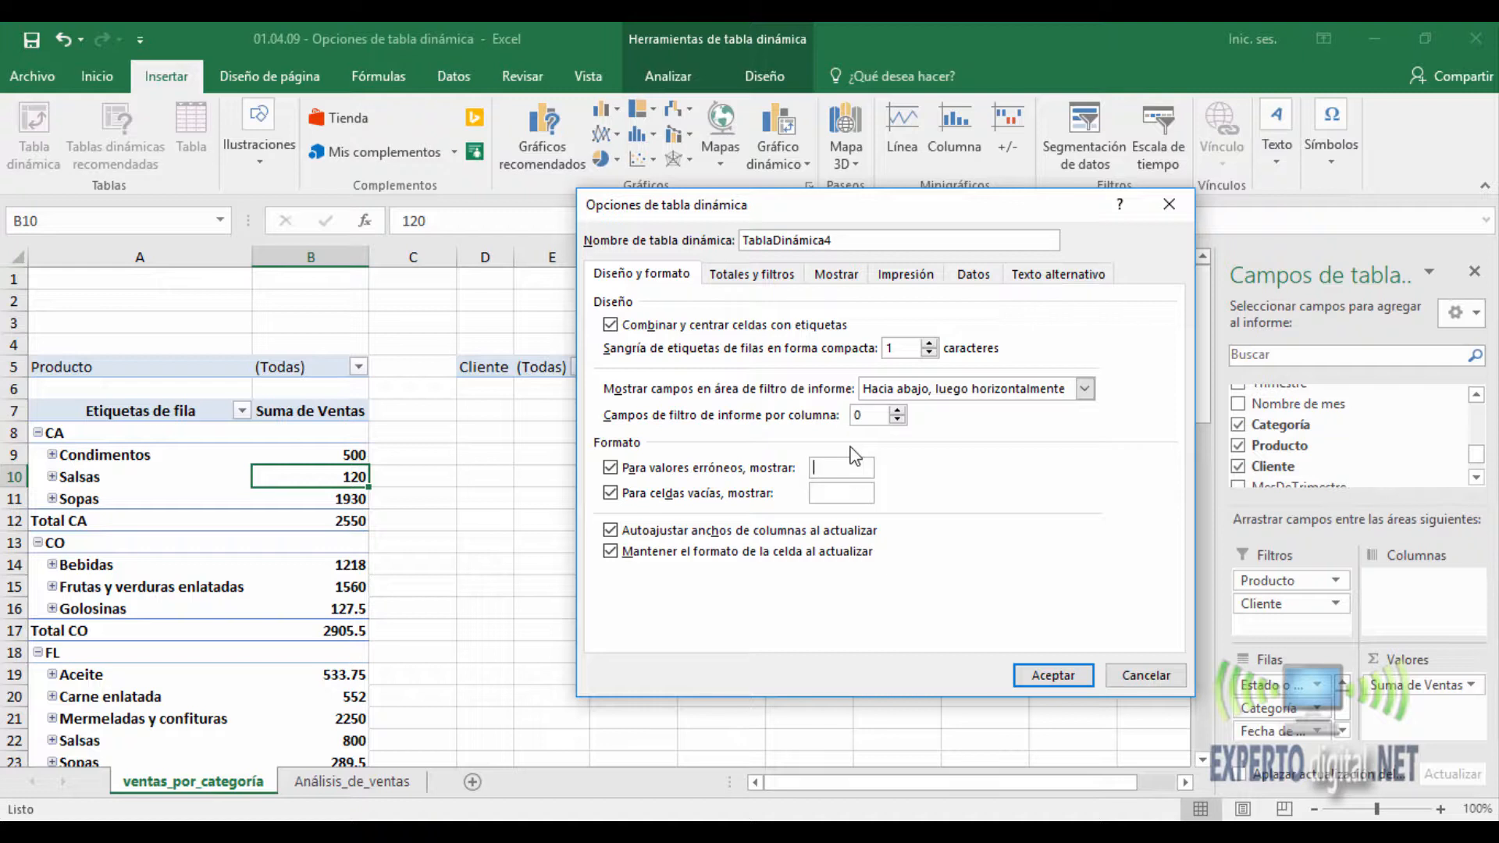
{"action": "type", "text": "Valor incorrect"}
{"action": "key", "text": "Left"}
{"action": "key", "text": "Left"}
{"action": "key", "text": "Left"}
{"action": "key", "text": "Left"}
{"action": "key", "text": "Left"}
{"action": "key", "text": "Left"}
{"action": "key", "text": "Left"}
{"action": "key", "text": "Left"}
{"action": "key", "text": "Left"}
{"action": "key", "text": "Left"}
{"action": "key", "text": "Left"}
{"action": "key", "text": "Left"}
{"action": "key", "text": "BackSpace"}
{"action": "type", "text": "D"}
{"action": "left_click", "coordinate": [1070, 681]}
- Review the PivotTable's totals and filters options, and examine the grand total row at the end of the report
{"action": "left_click", "coordinate": [244, 475]}
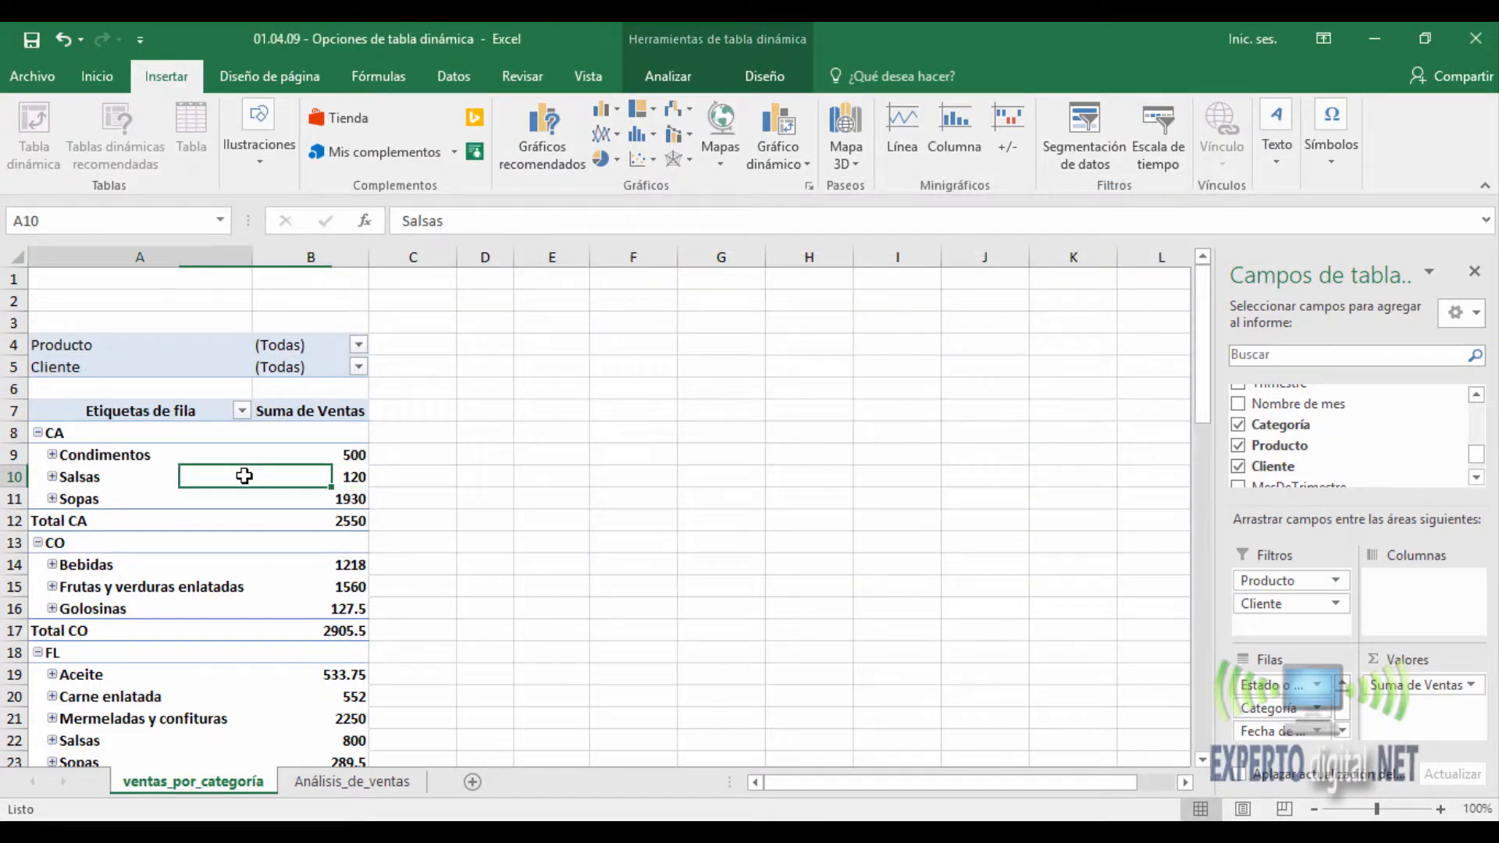
{"action": "right_click", "coordinate": [244, 476]}
{"action": "left_click", "coordinate": [671, 76]}
{"action": "left_click", "coordinate": [671, 76]}
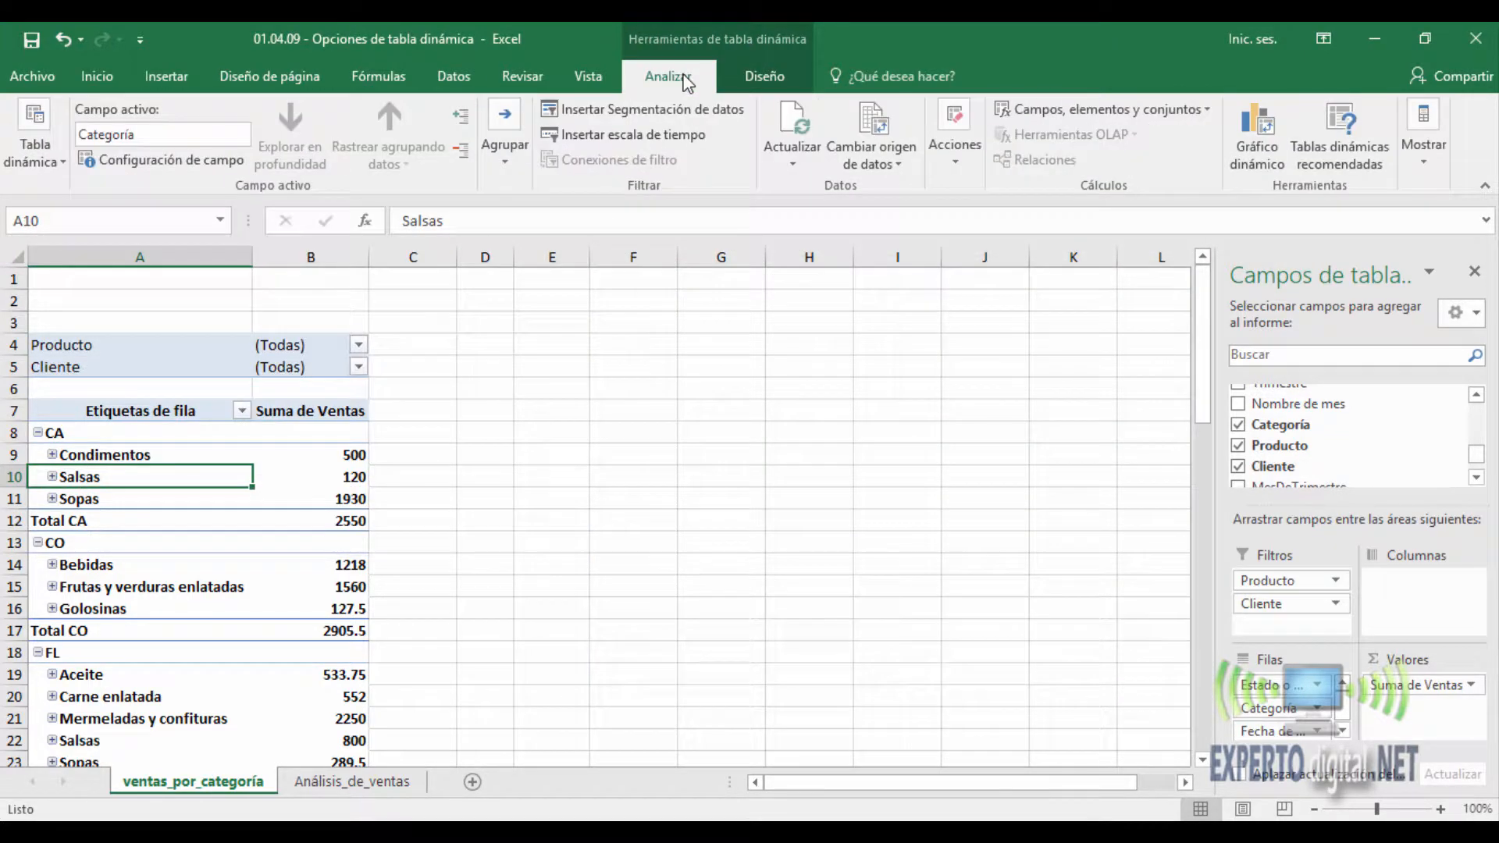
{"action": "left_click", "coordinate": [335, 459]}
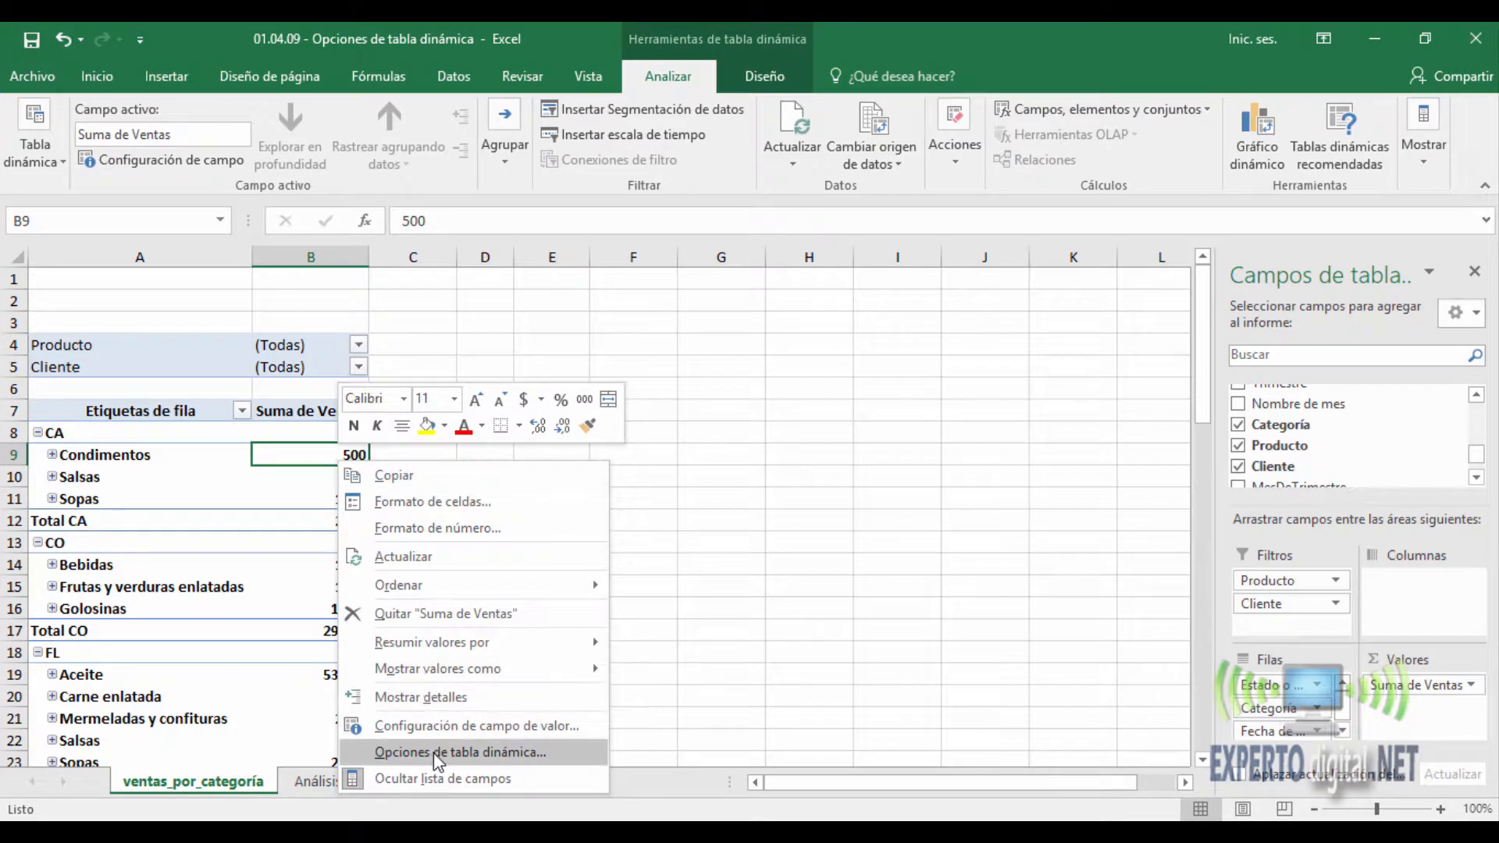
{"action": "left_click", "coordinate": [460, 752]}
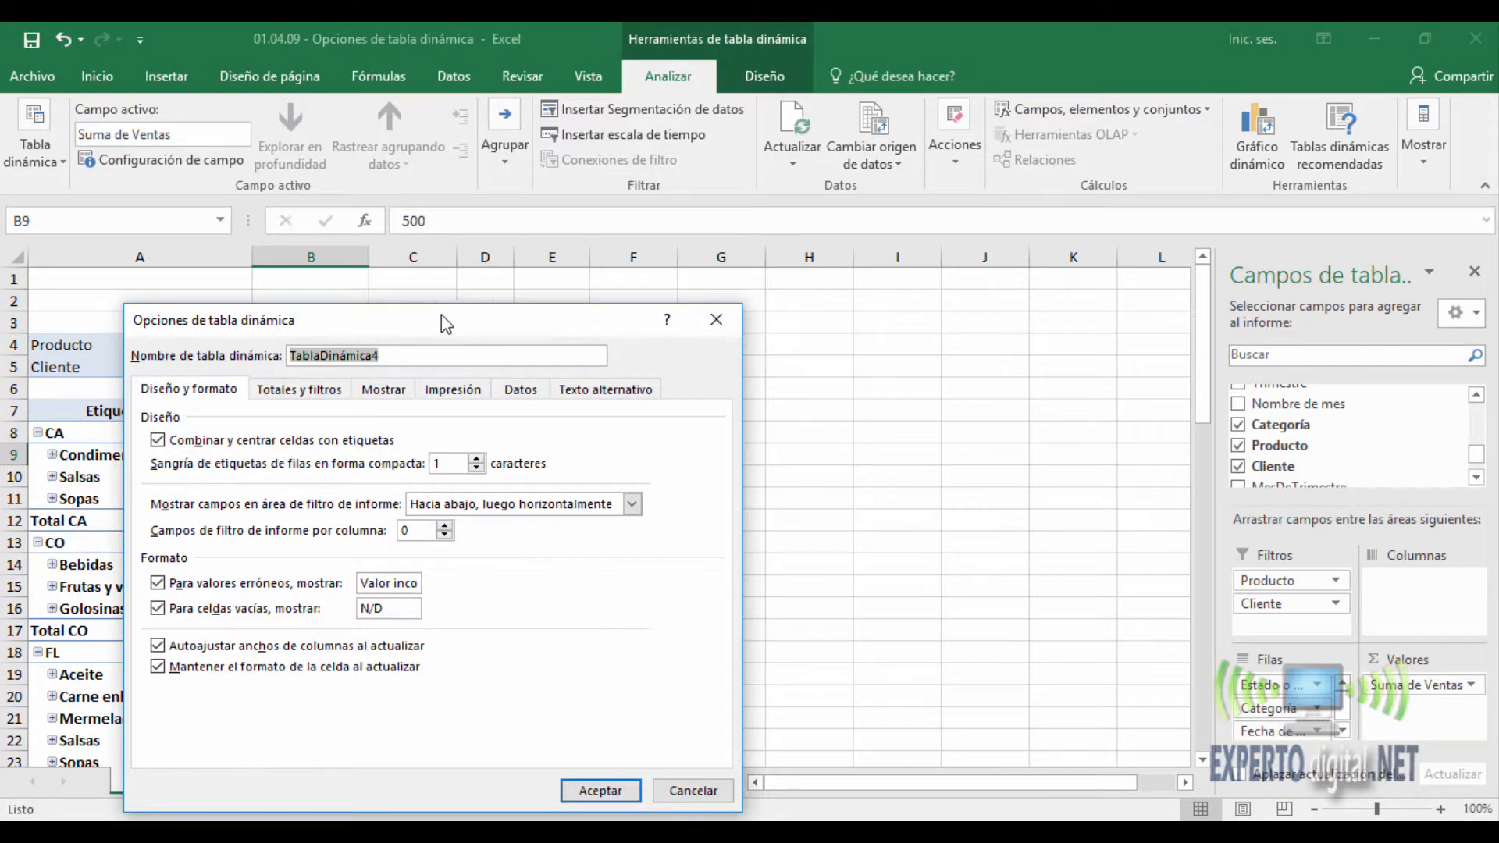
{"action": "left_click_drag", "start_coordinate": [442, 316], "coordinate": [841, 270]}
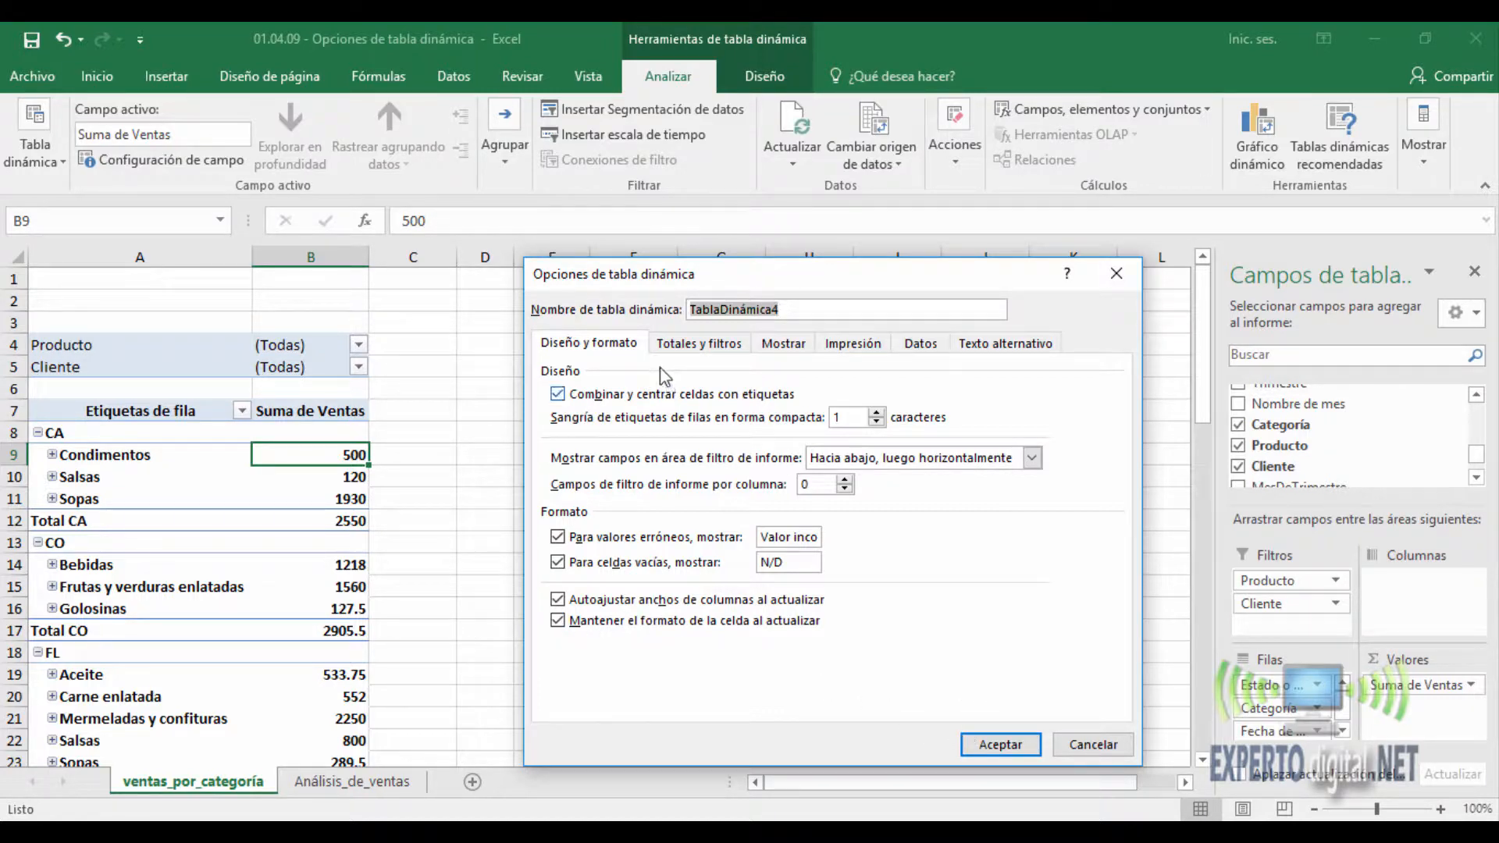
{"action": "left_click", "coordinate": [679, 353]}
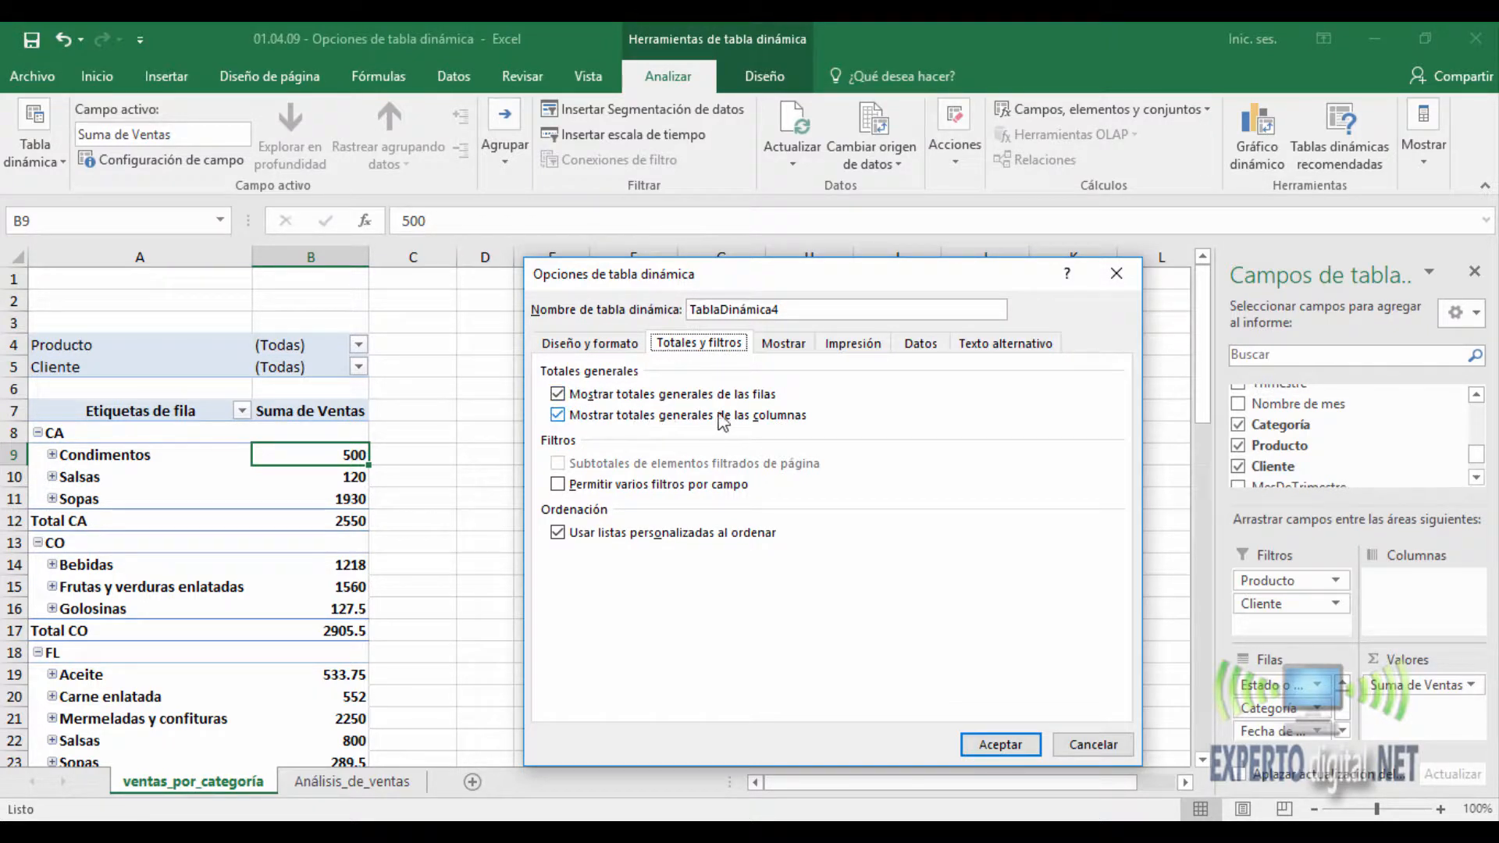
{"action": "left_click", "coordinate": [1018, 745]}
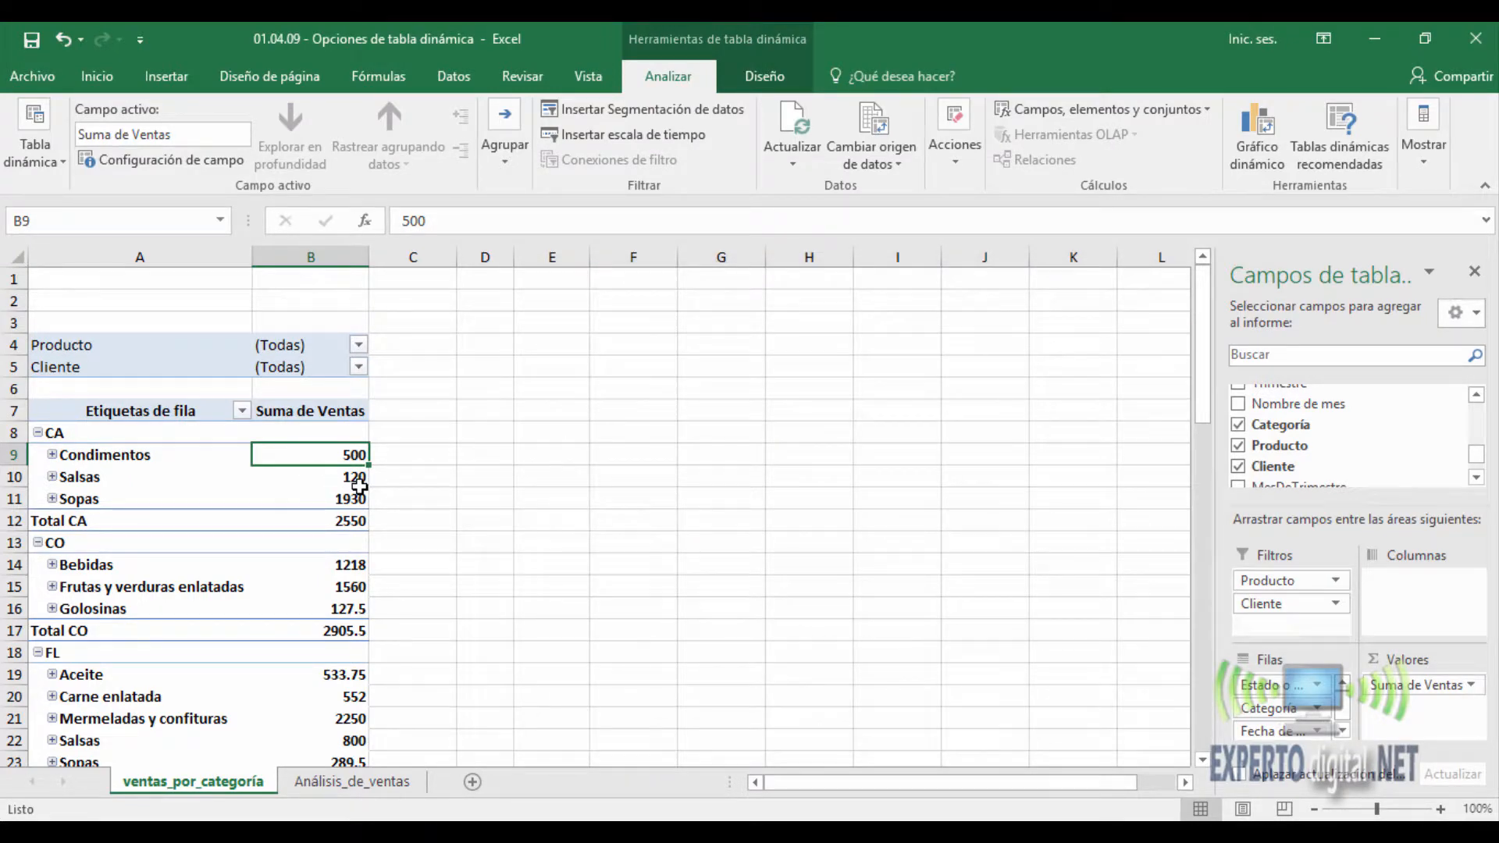
{"action": "scroll", "coordinate": [359, 487], "scroll_direction": "down", "scroll_amount": 18}
{"action": "key", "text": "ctrl+Down"}
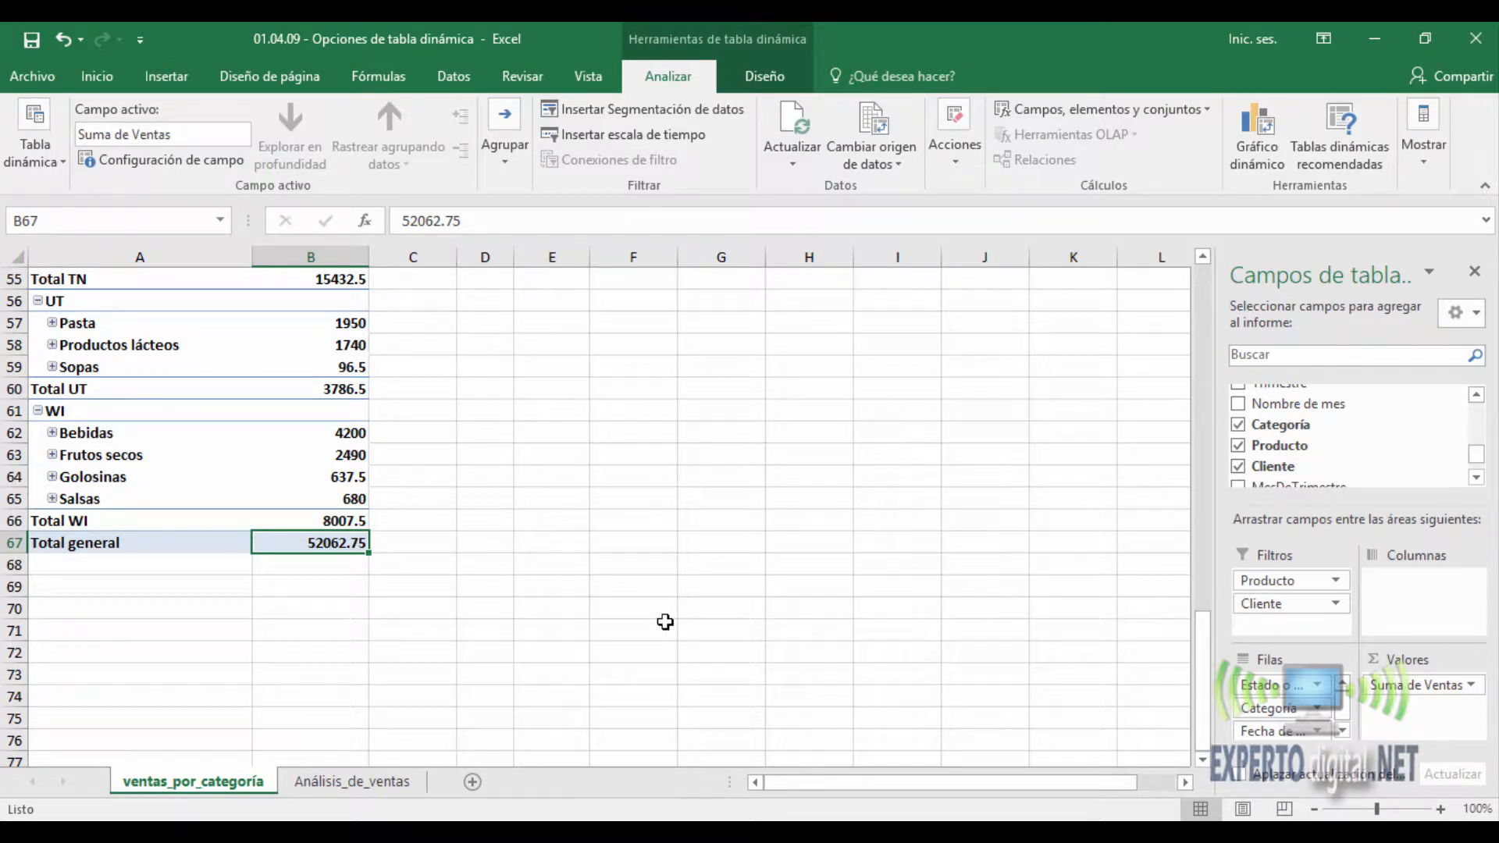
- Hide the PivotTable's expand and collapse buttons
{"action": "right_click", "coordinate": [366, 498]}
{"action": "left_click", "coordinate": [476, 448]}
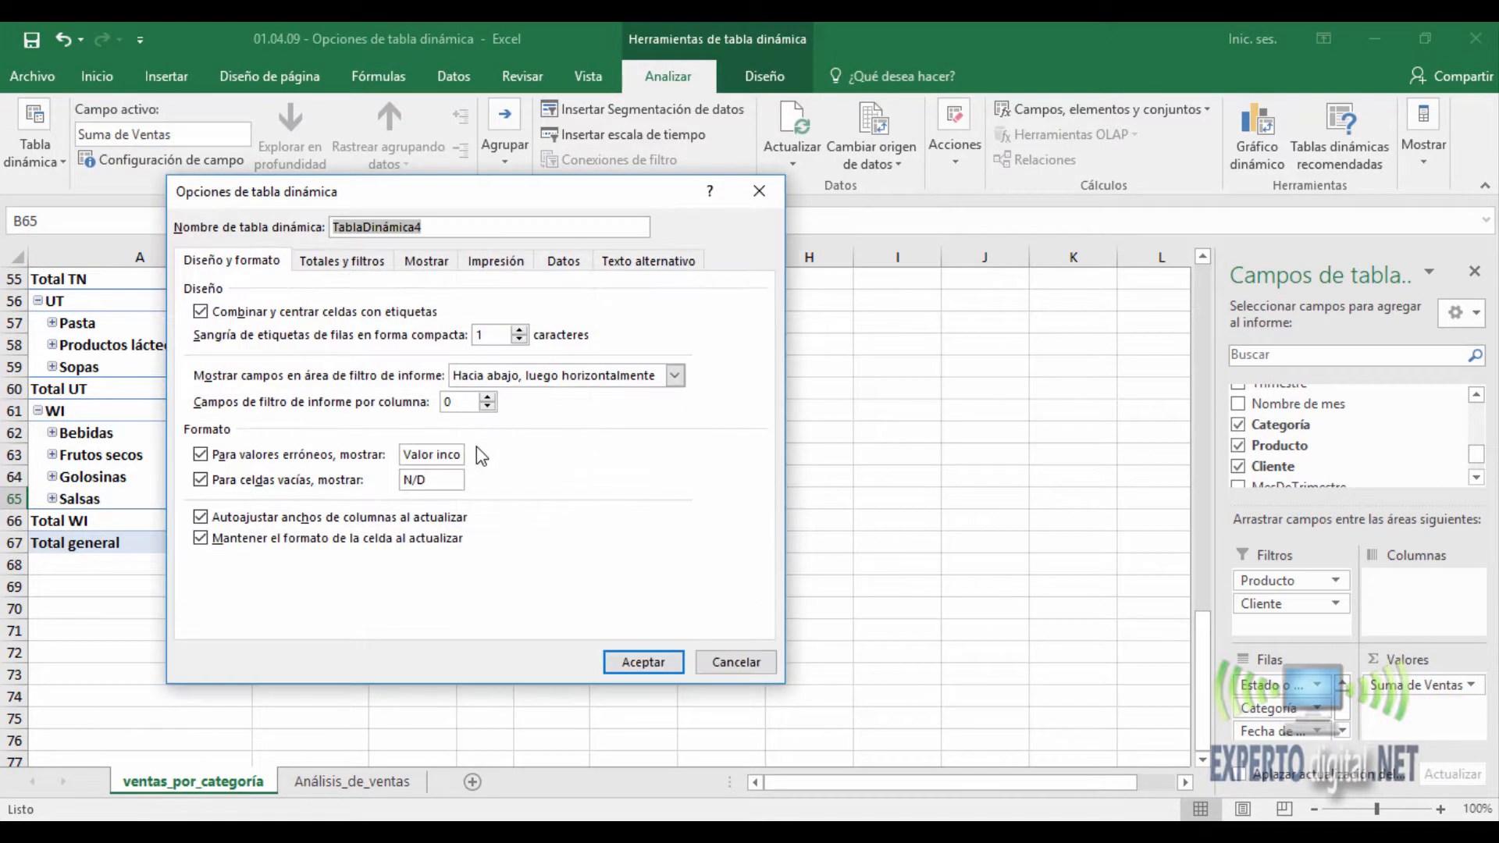
{"action": "left_click", "coordinate": [342, 260]}
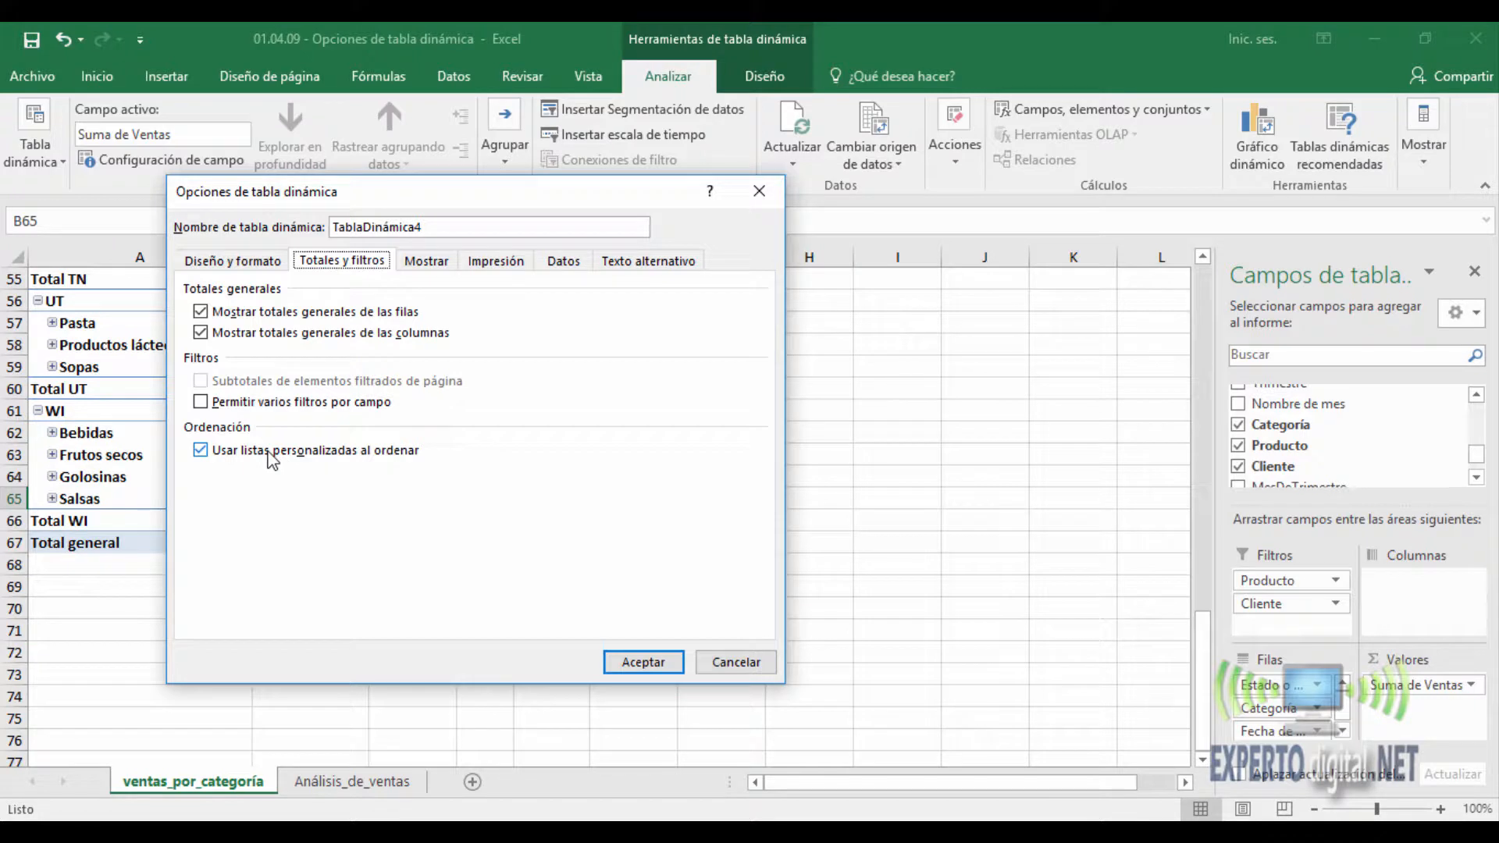
{"action": "left_click", "coordinate": [423, 262]}
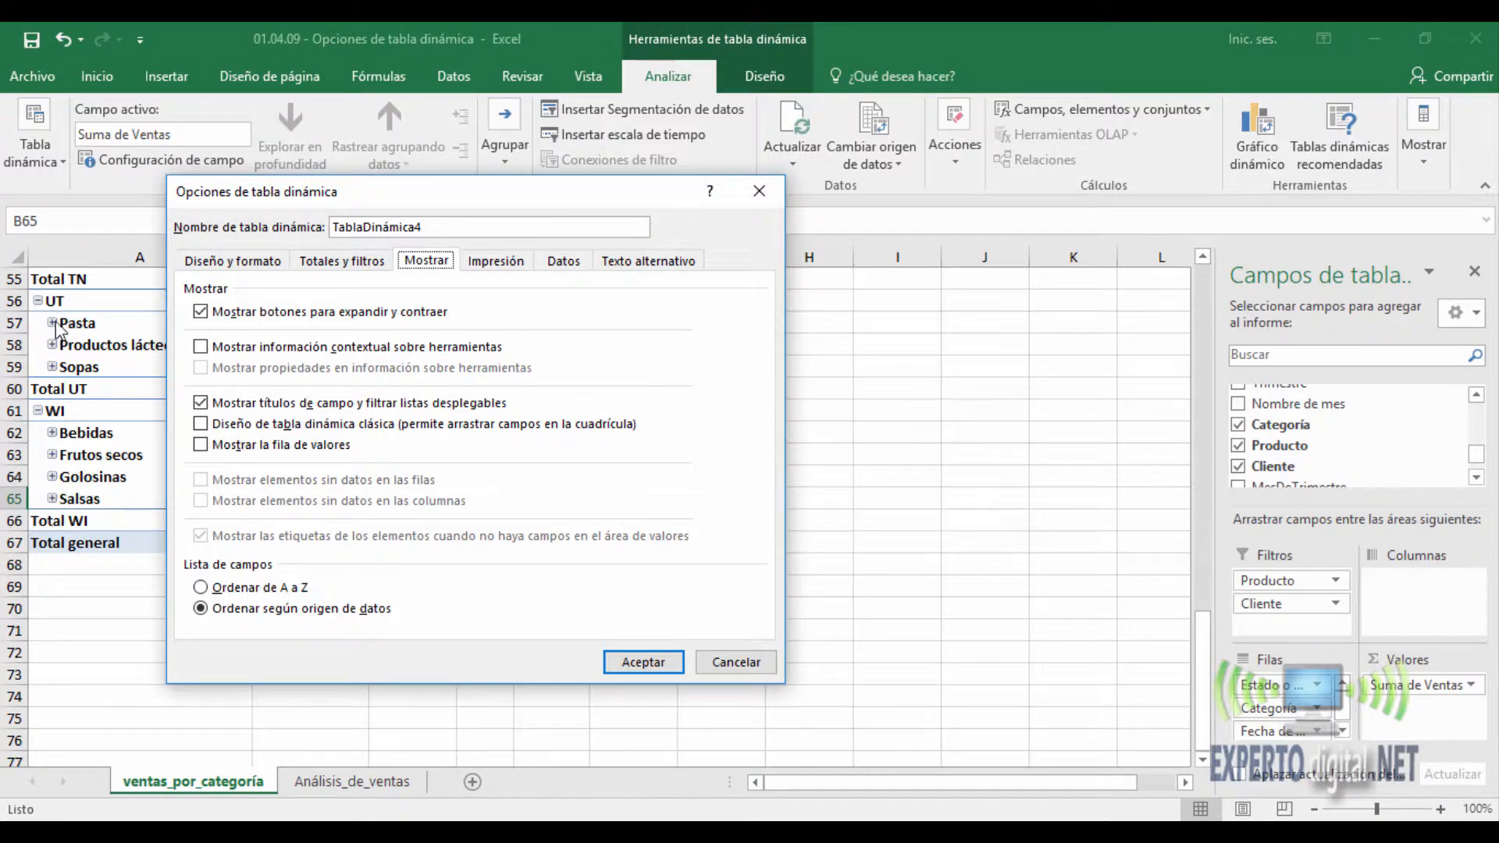
{"action": "left_click", "coordinate": [201, 313]}
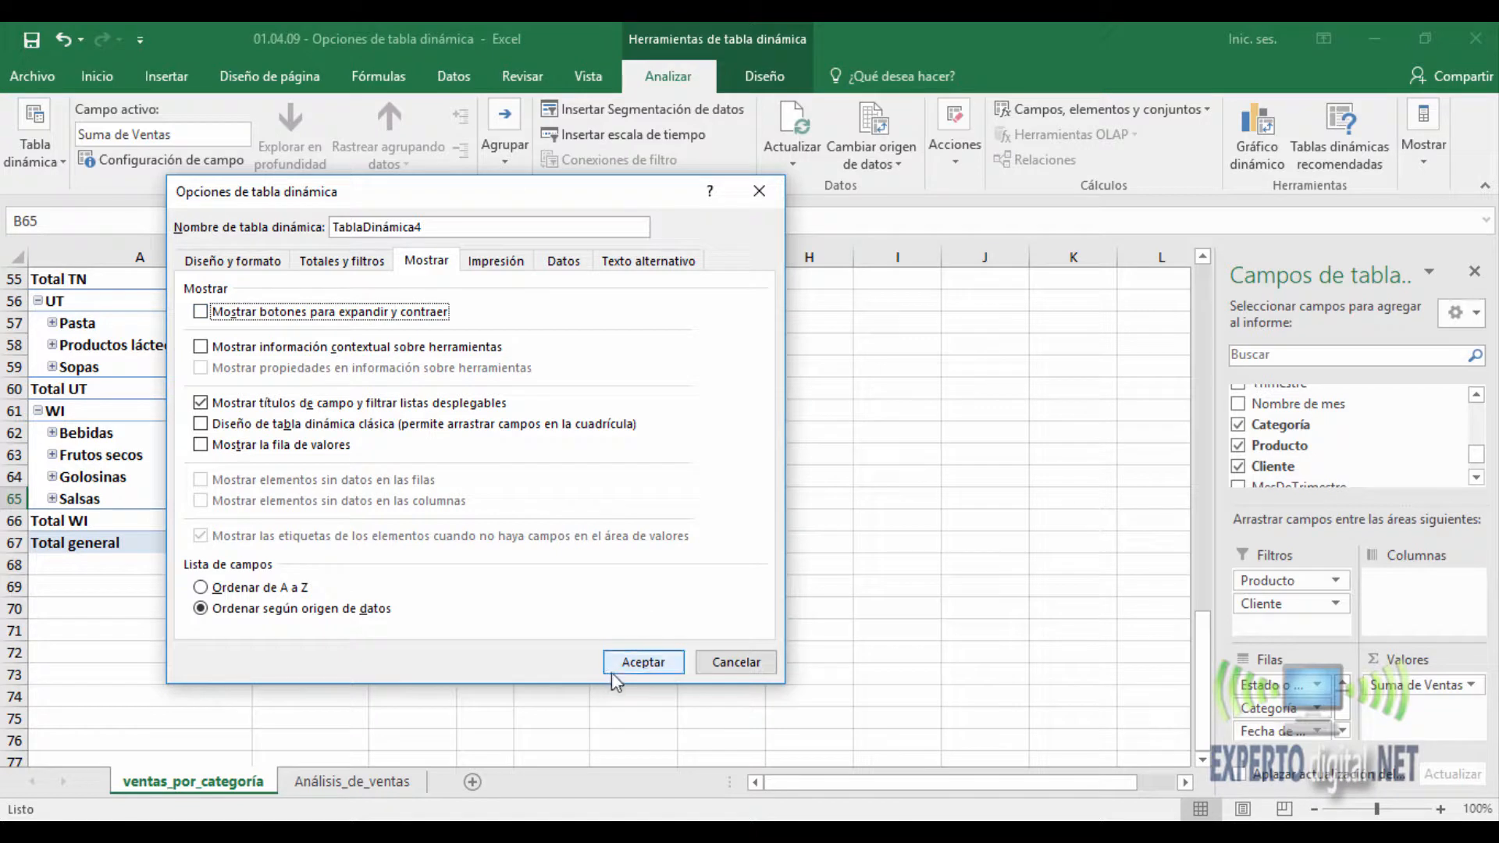
{"action": "left_click", "coordinate": [637, 663]}
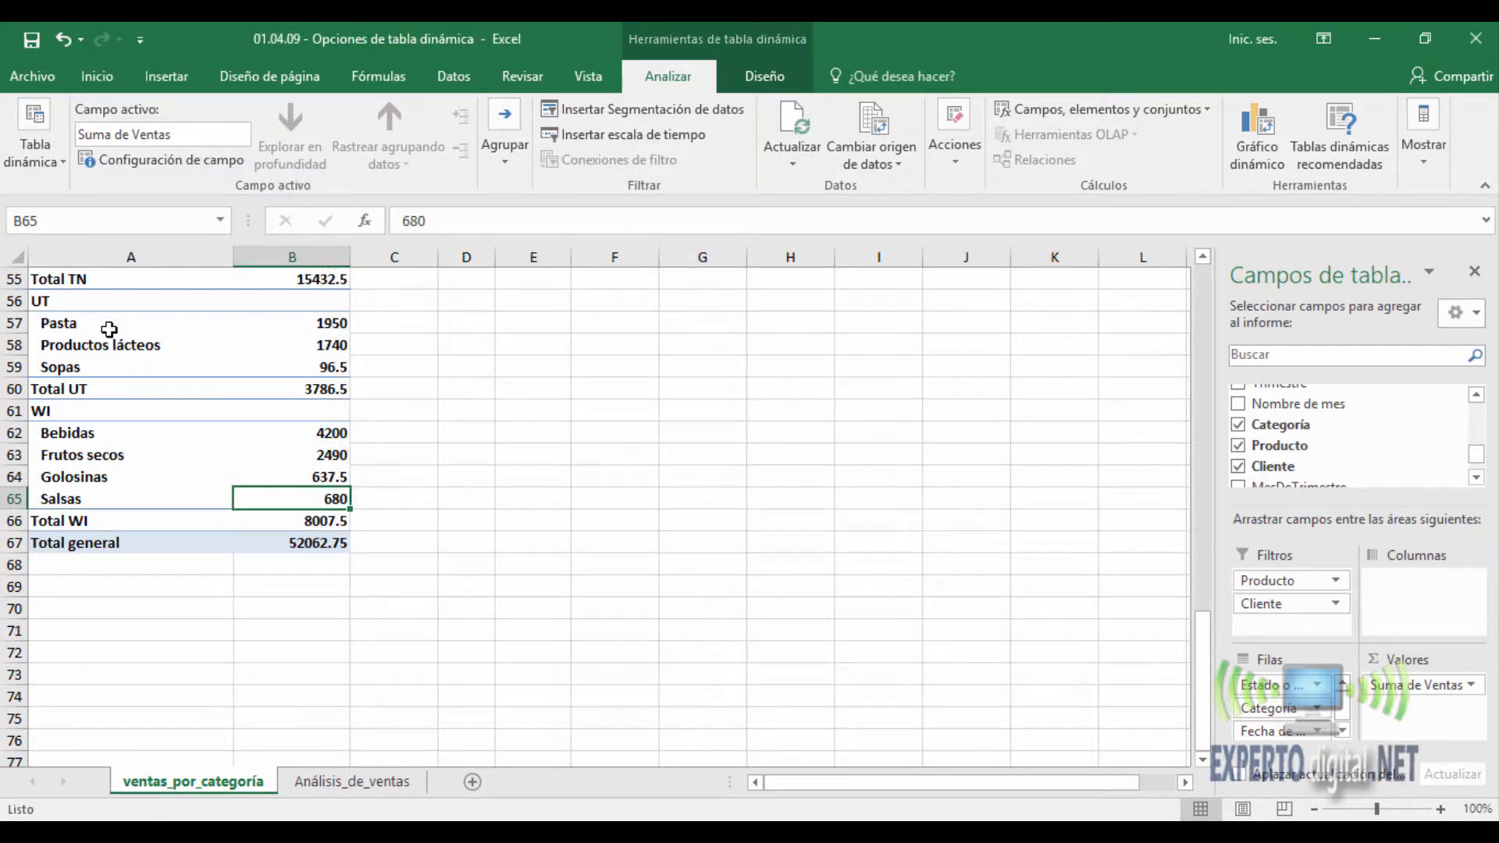
- Show the expand and collapse buttons in the PivotTable again
{"action": "right_click", "coordinate": [291, 344]}
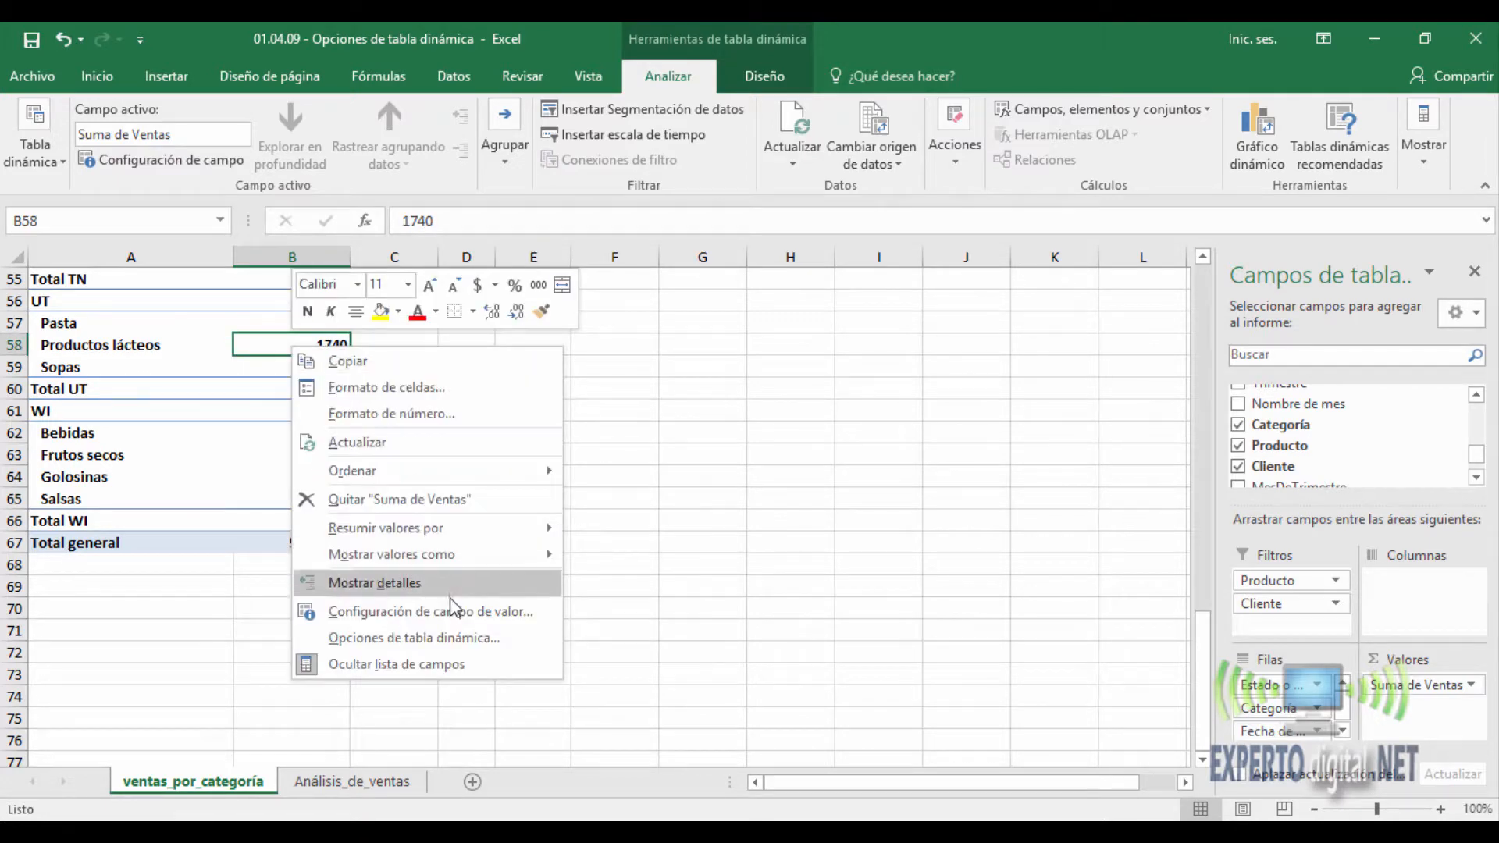
{"action": "left_click", "coordinate": [453, 635]}
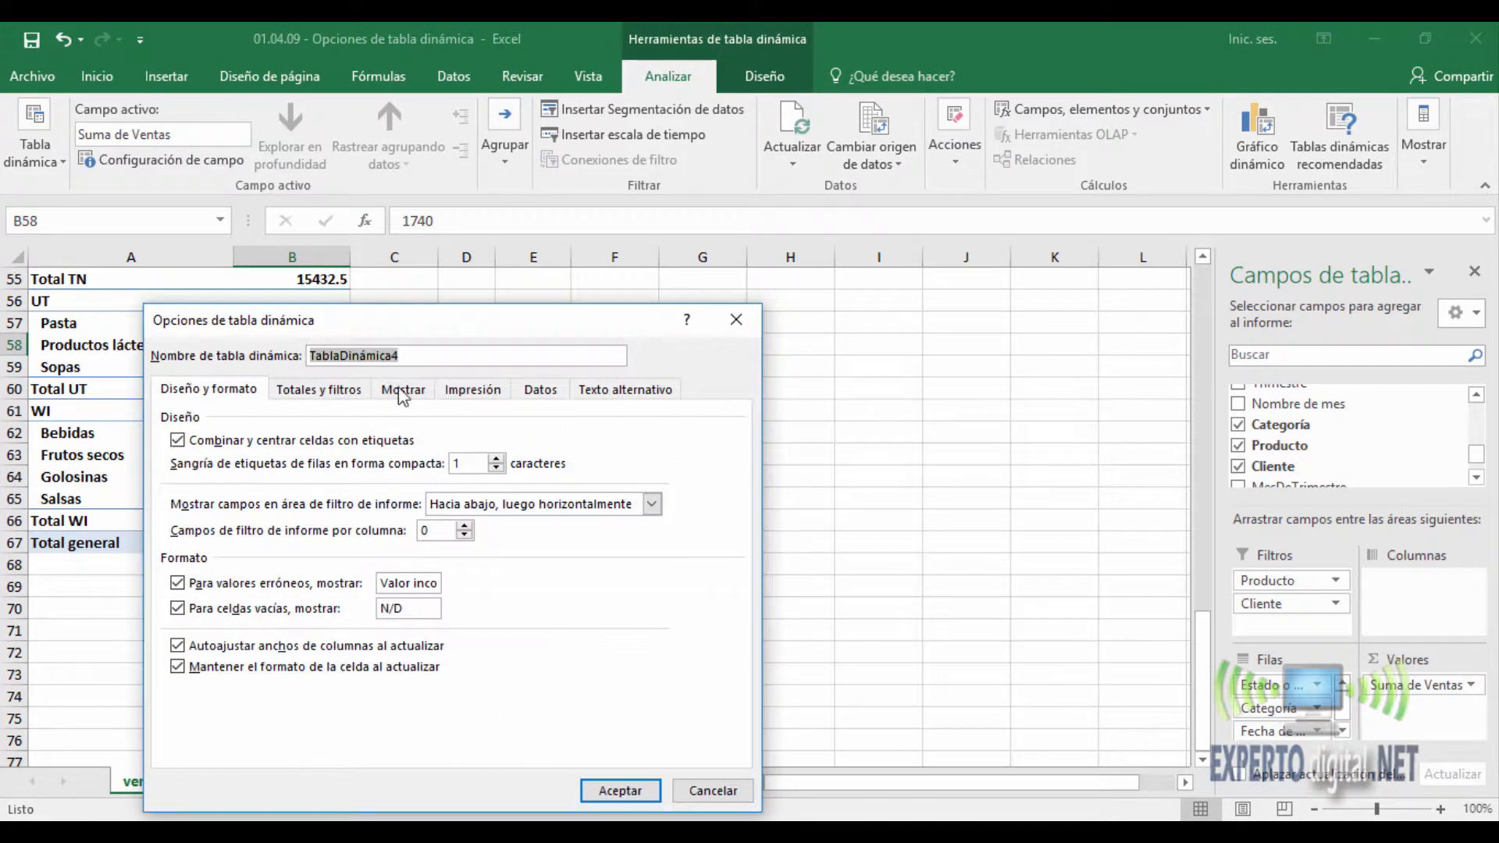
{"action": "left_click", "coordinate": [402, 389]}
{"action": "left_click", "coordinate": [177, 442]}
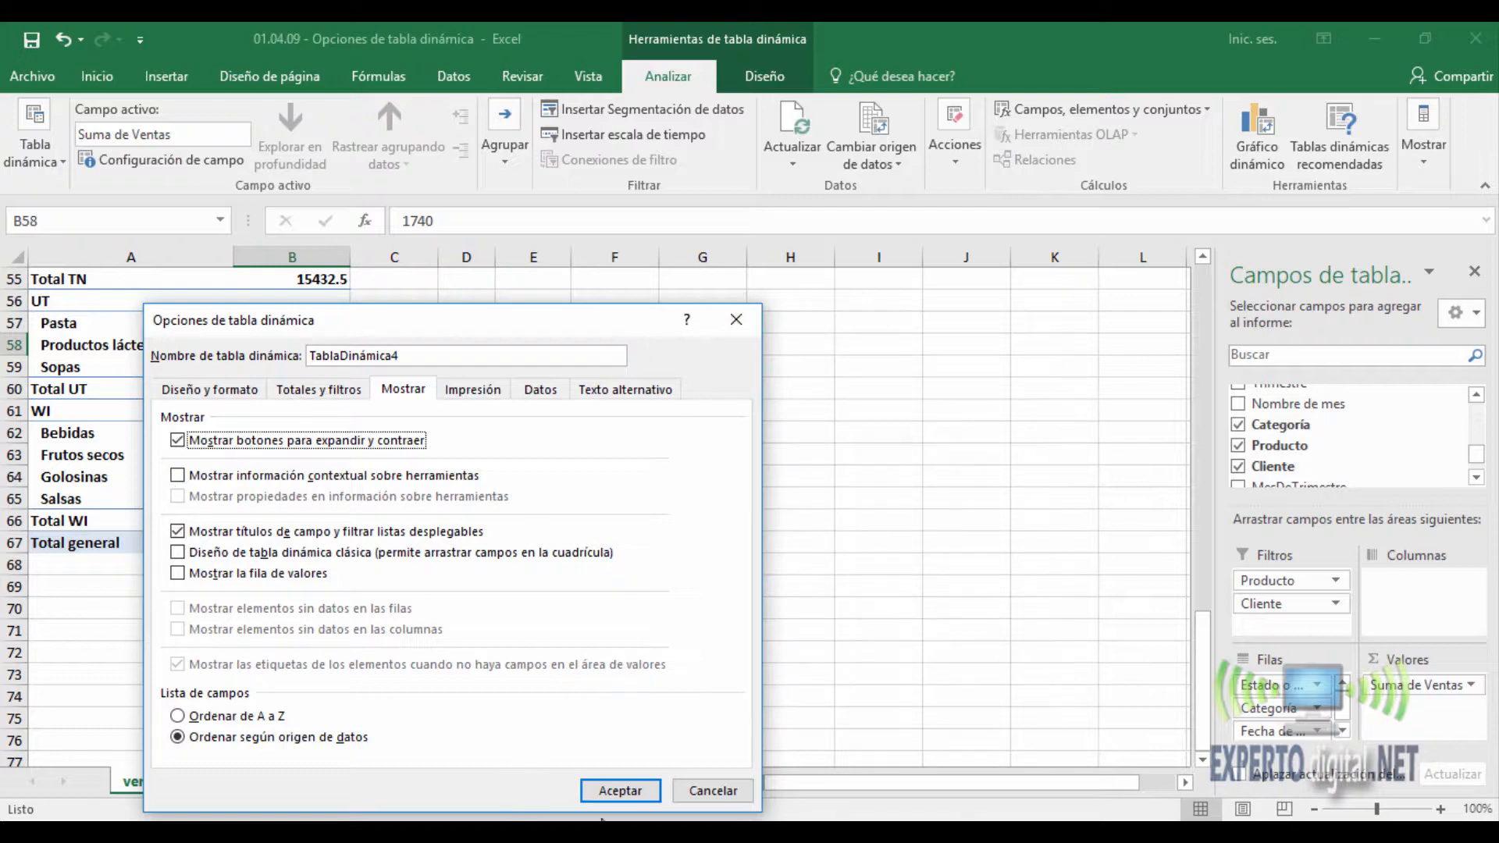
{"action": "left_click", "coordinate": [622, 791]}
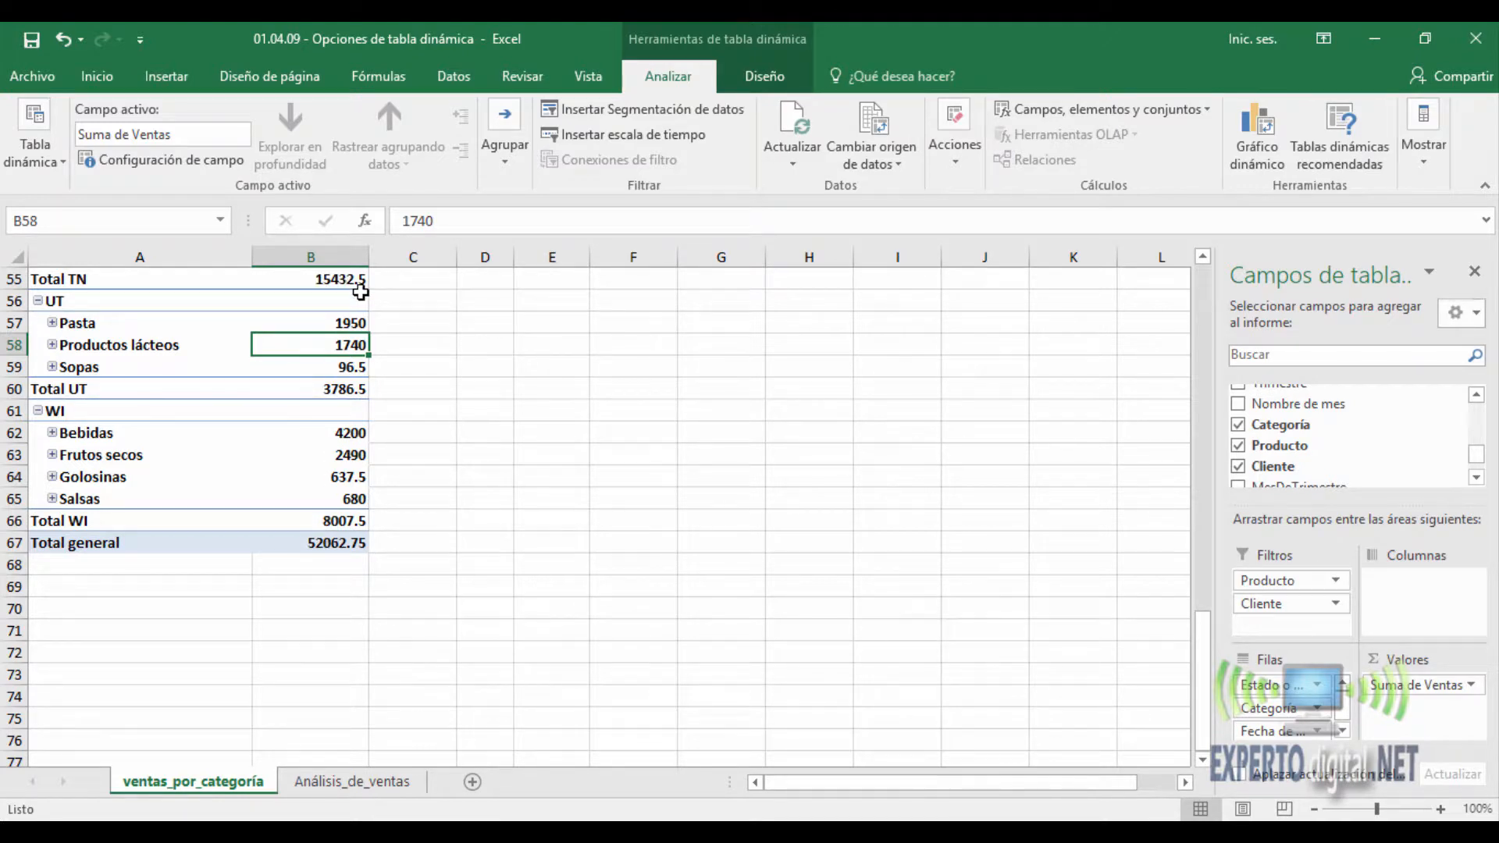
- Enable contextual tooltips for the PivotTable and display the tooltip of the grand total value in B67
{"action": "right_click", "coordinate": [336, 542]}
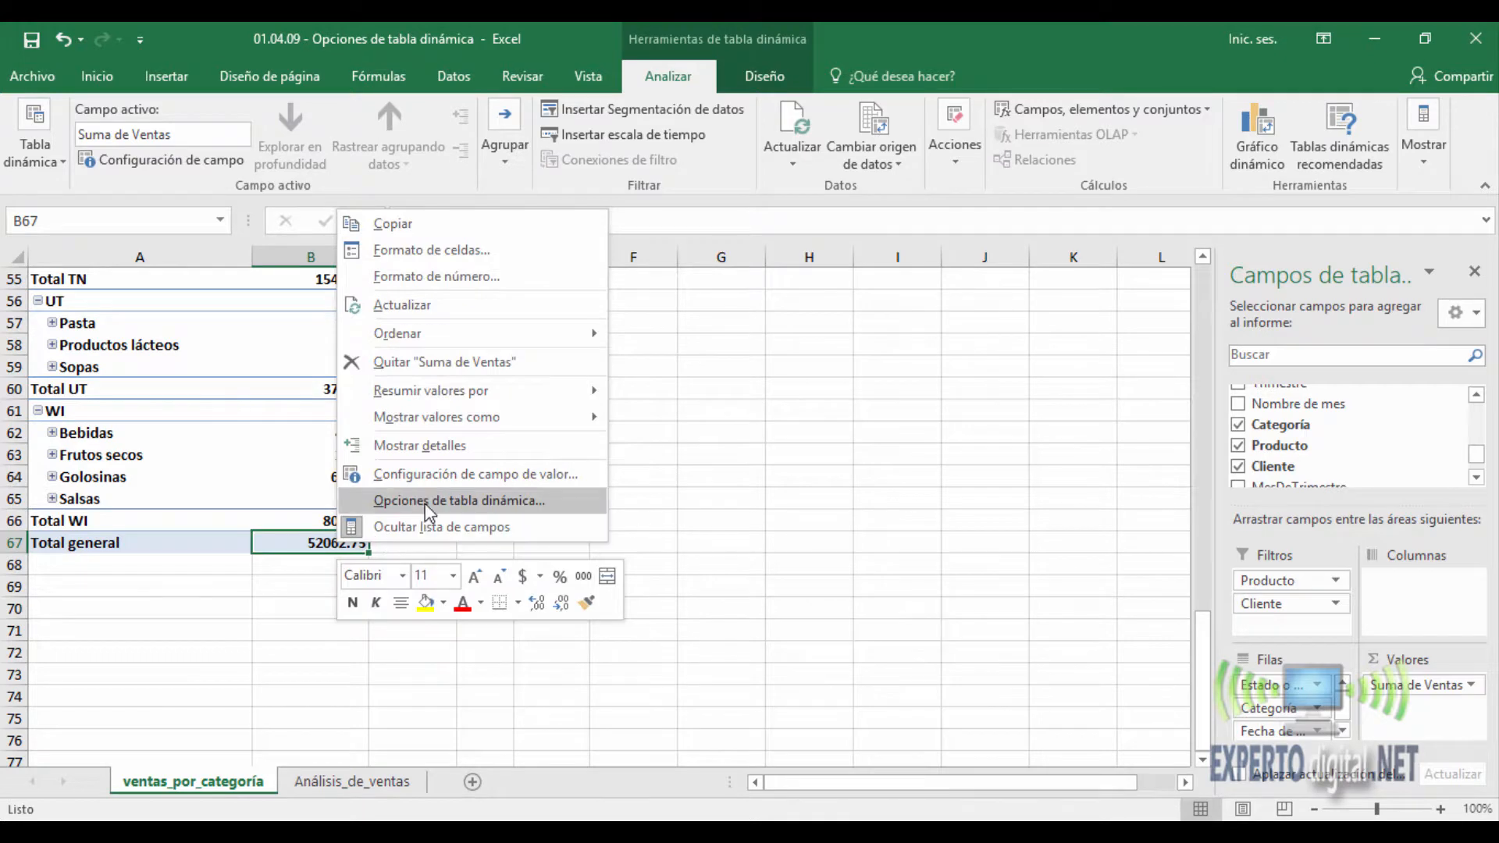
{"action": "left_click", "coordinate": [428, 498]}
{"action": "left_click", "coordinate": [375, 318]}
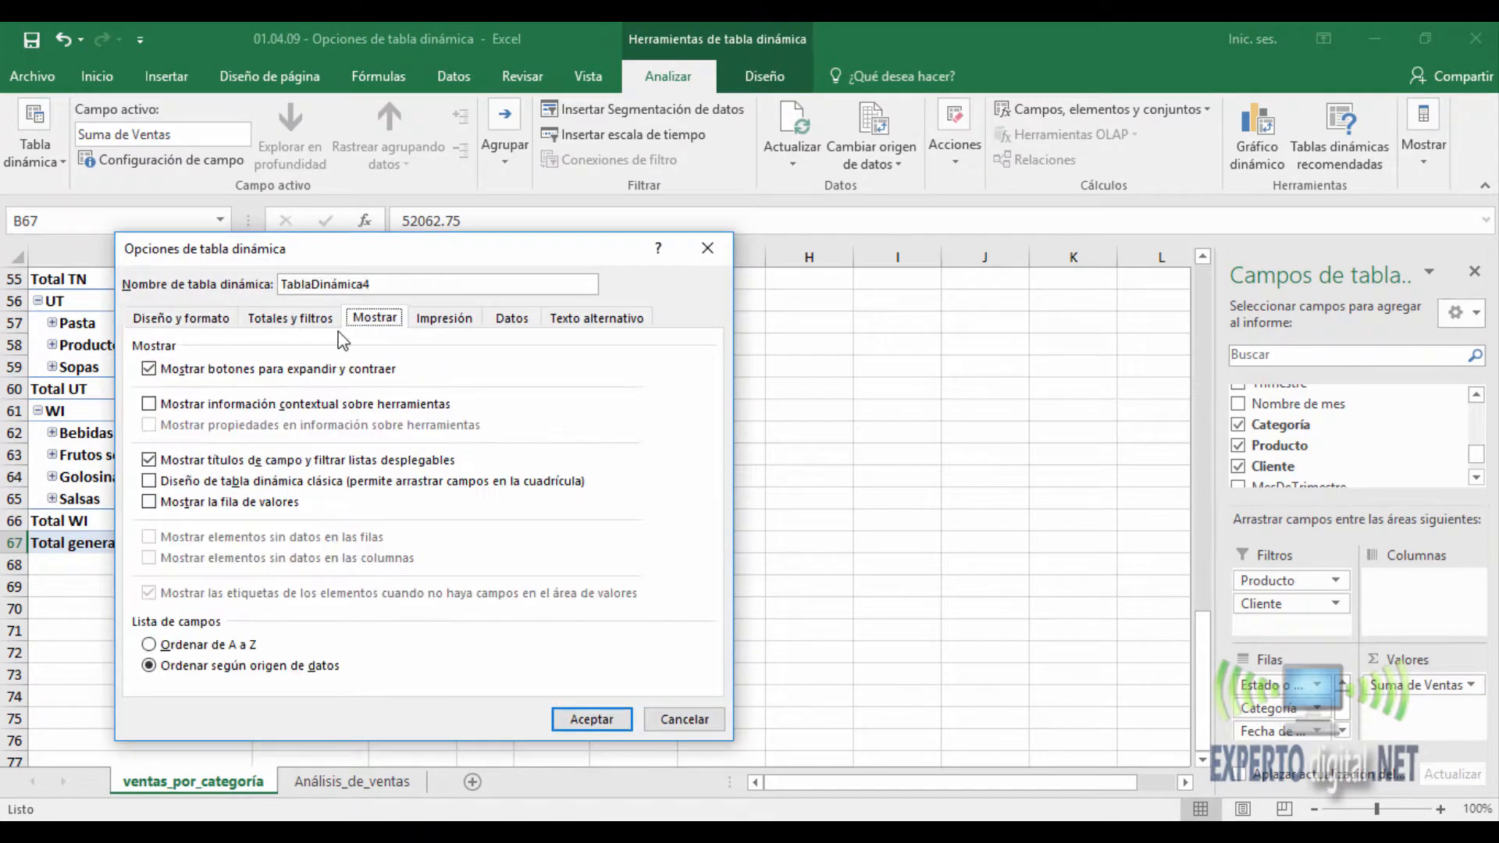
{"action": "left_click", "coordinate": [160, 404]}
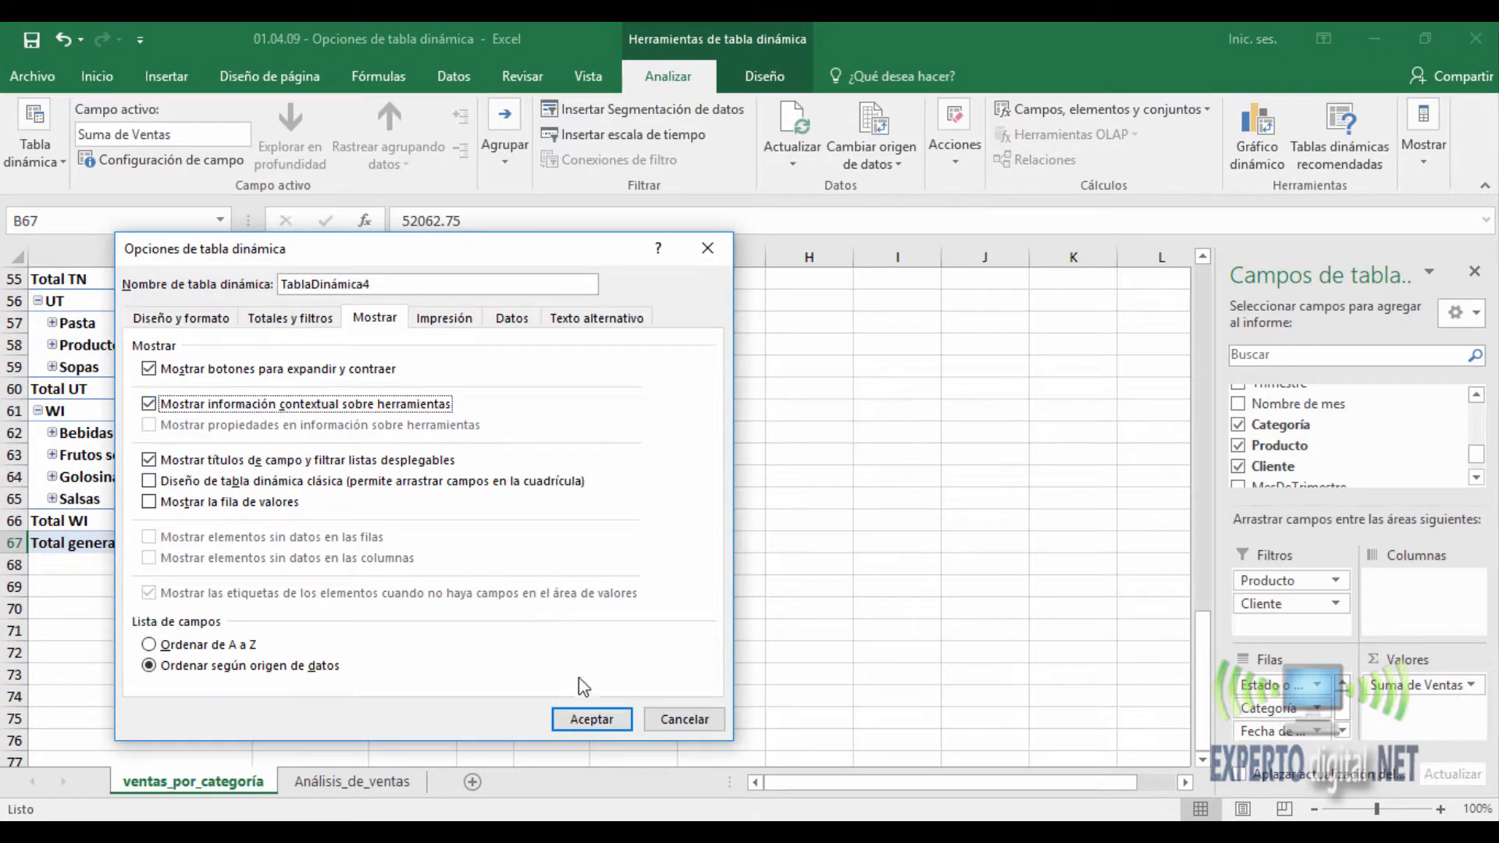
{"action": "left_click", "coordinate": [595, 729]}
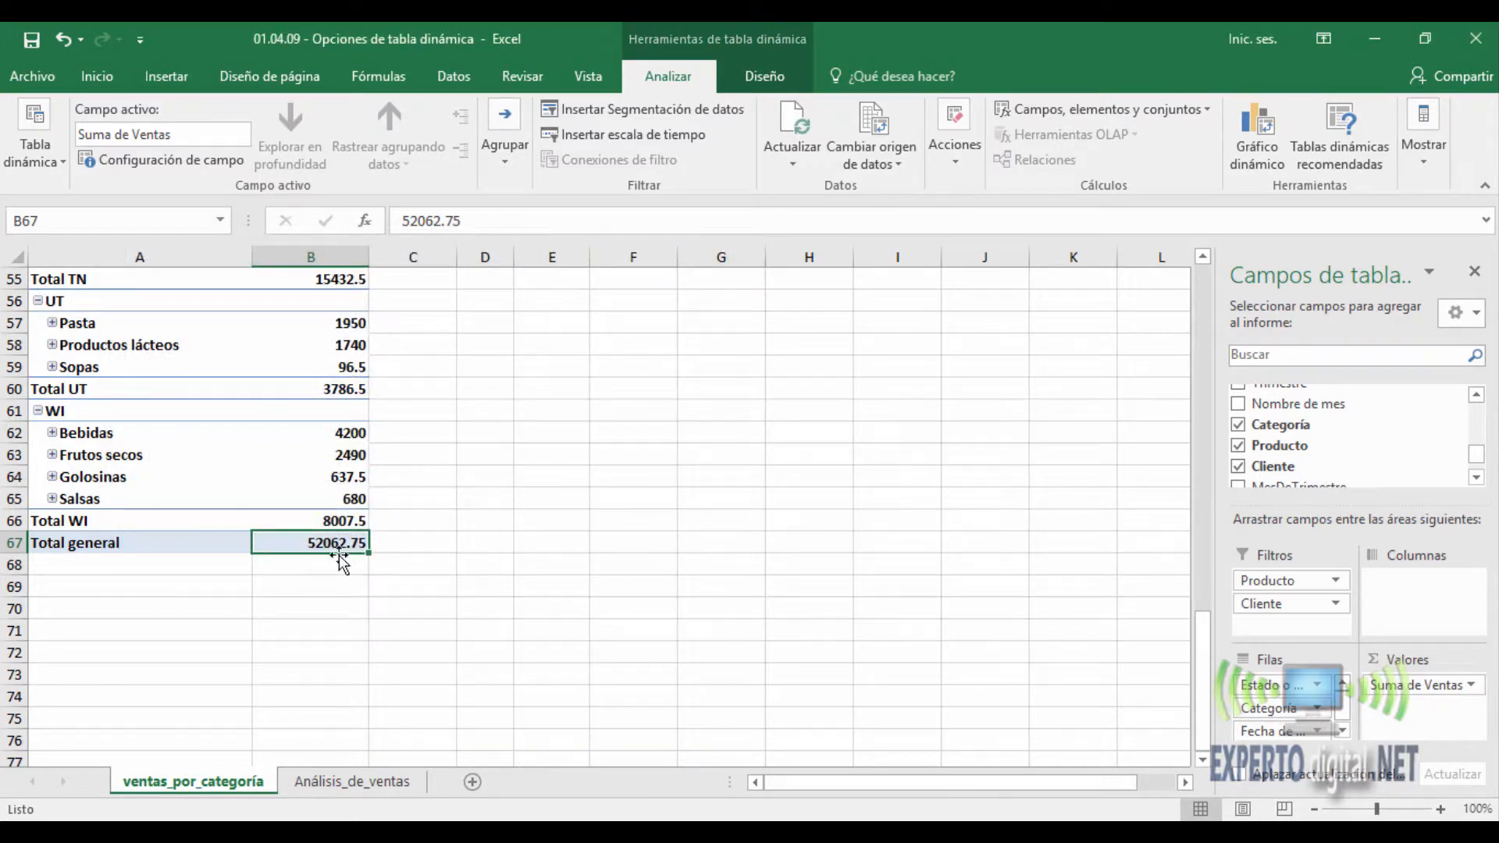
{"action": "mouse_move", "coordinate": [333, 544]}
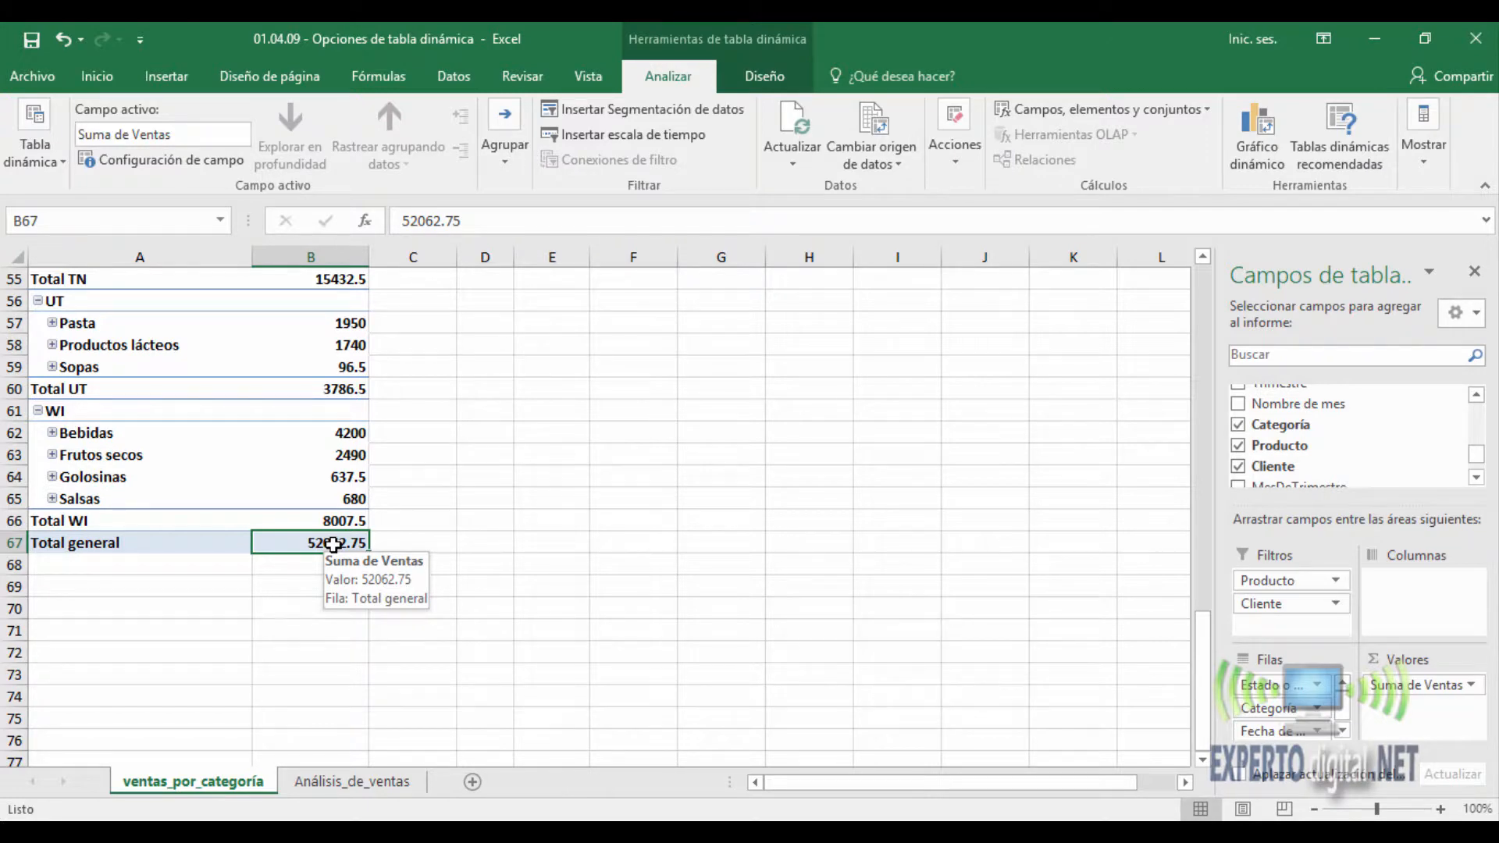
- Turn off the display of field captions and filter drop-down lists in the PivotTable options
{"action": "right_click", "coordinate": [333, 544]}
{"action": "key", "text": "Escape"}
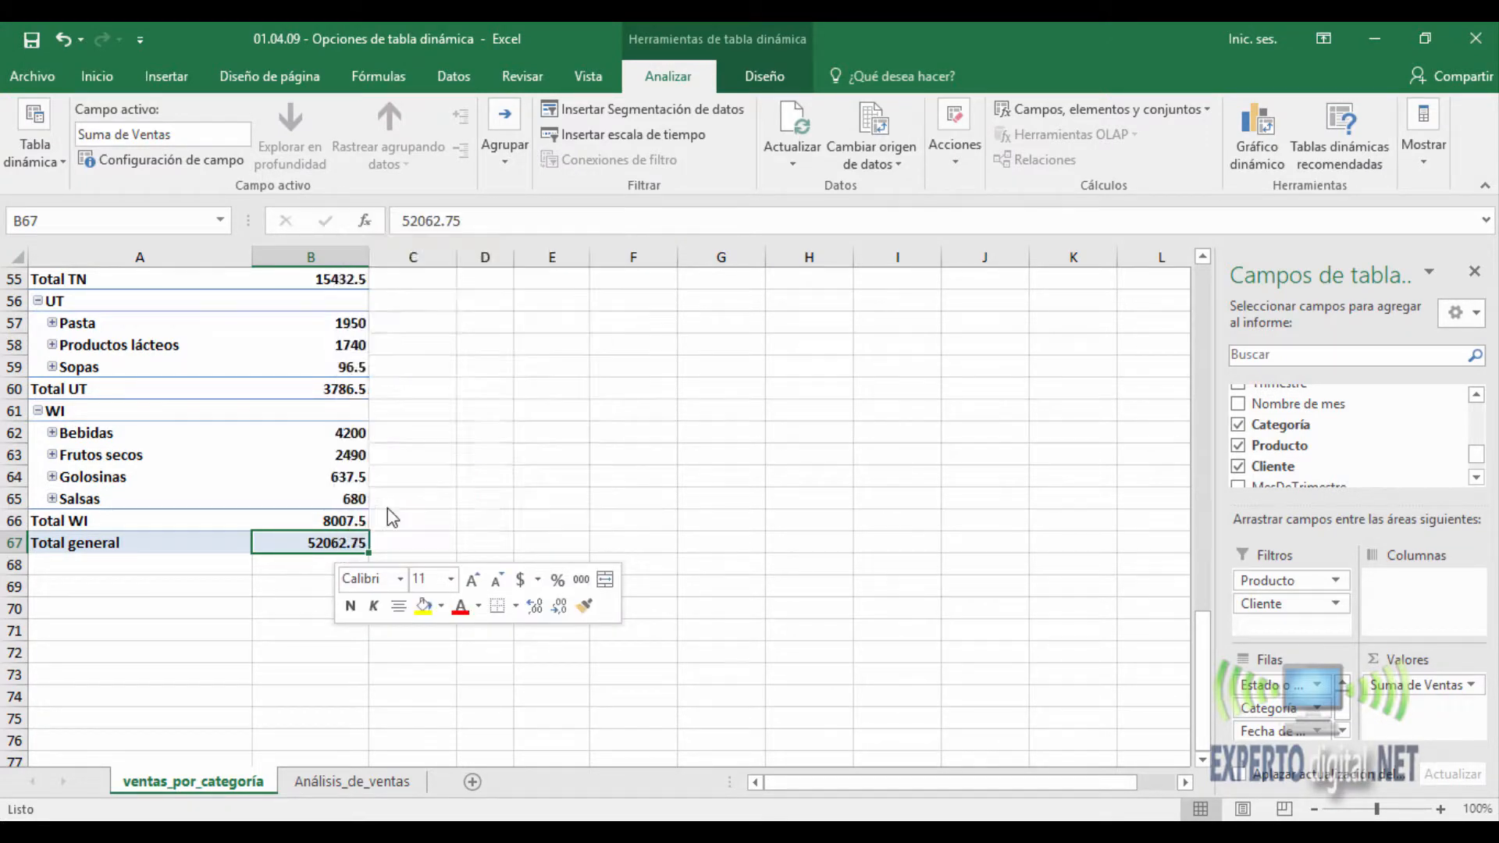
{"action": "left_click", "coordinate": [334, 323]}
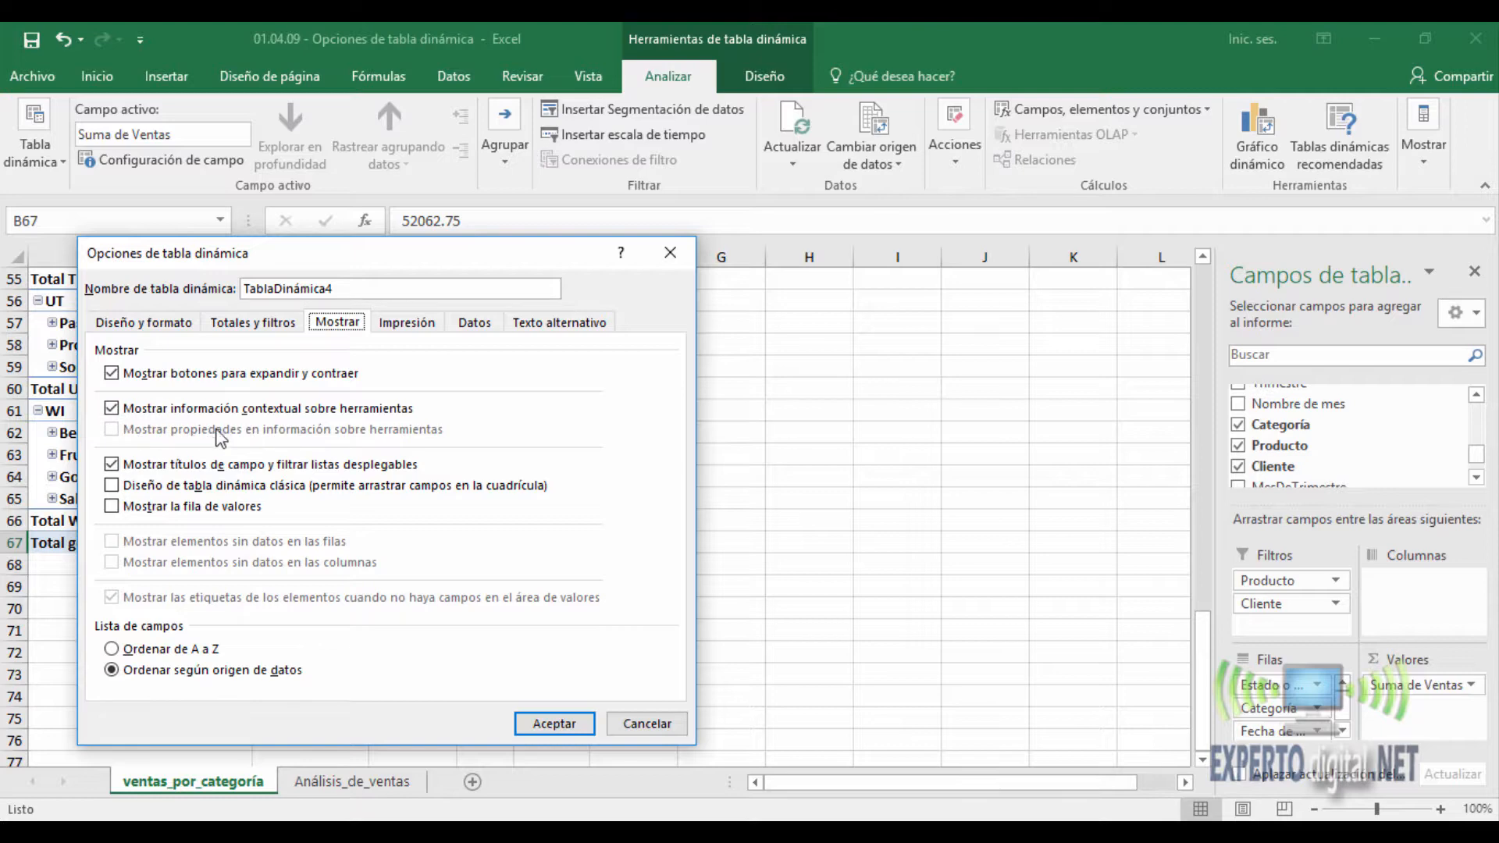
{"action": "left_click_drag", "start_coordinate": [249, 261], "coordinate": [639, 234]}
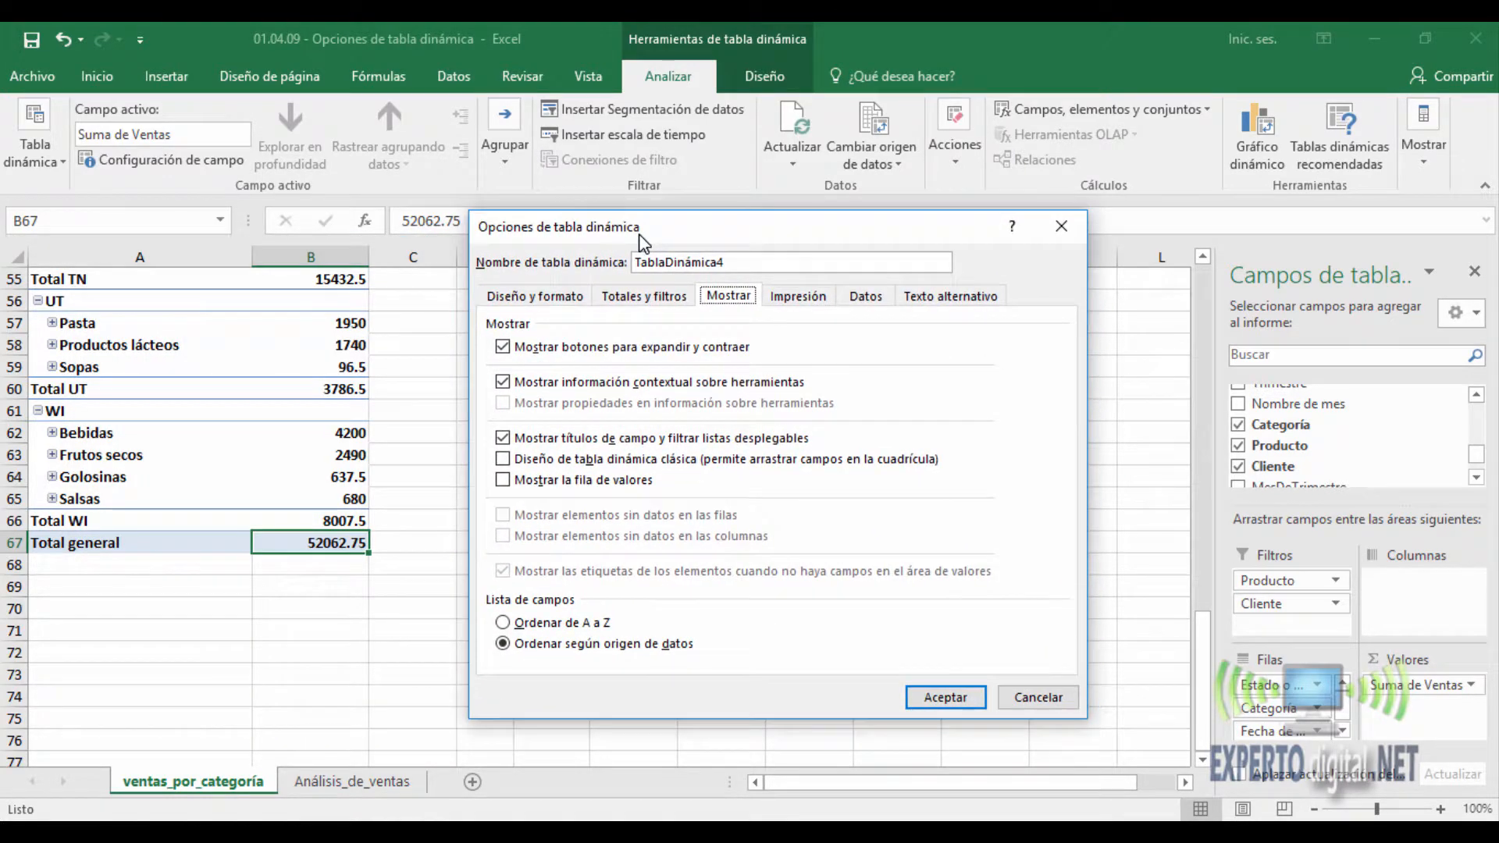
{"action": "left_click", "coordinate": [539, 440]}
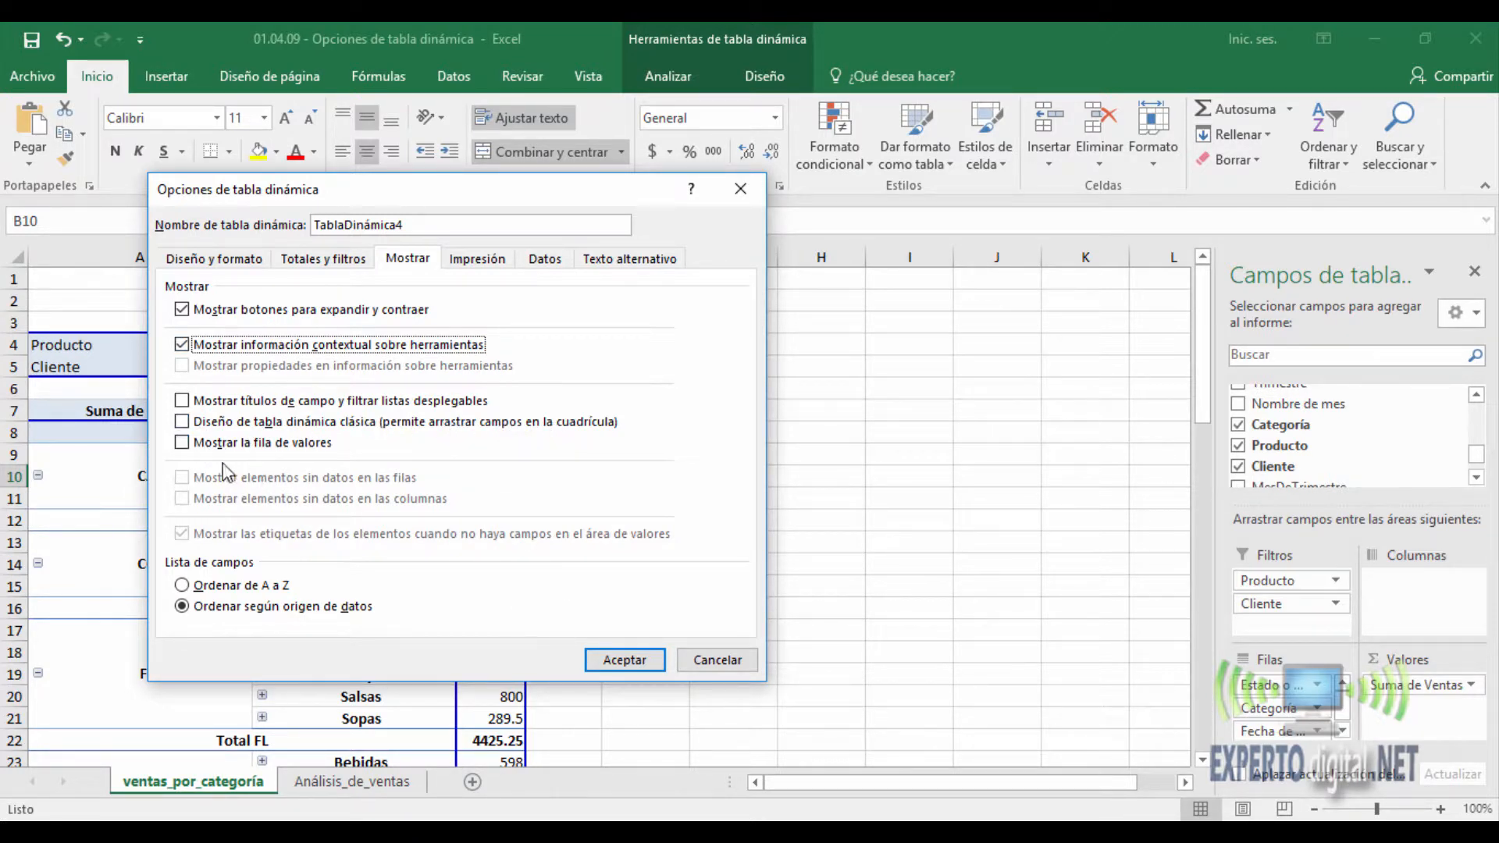
- Turn off the classic PivotTable layout and look through the rows of the report
{"action": "left_click", "coordinate": [182, 422]}
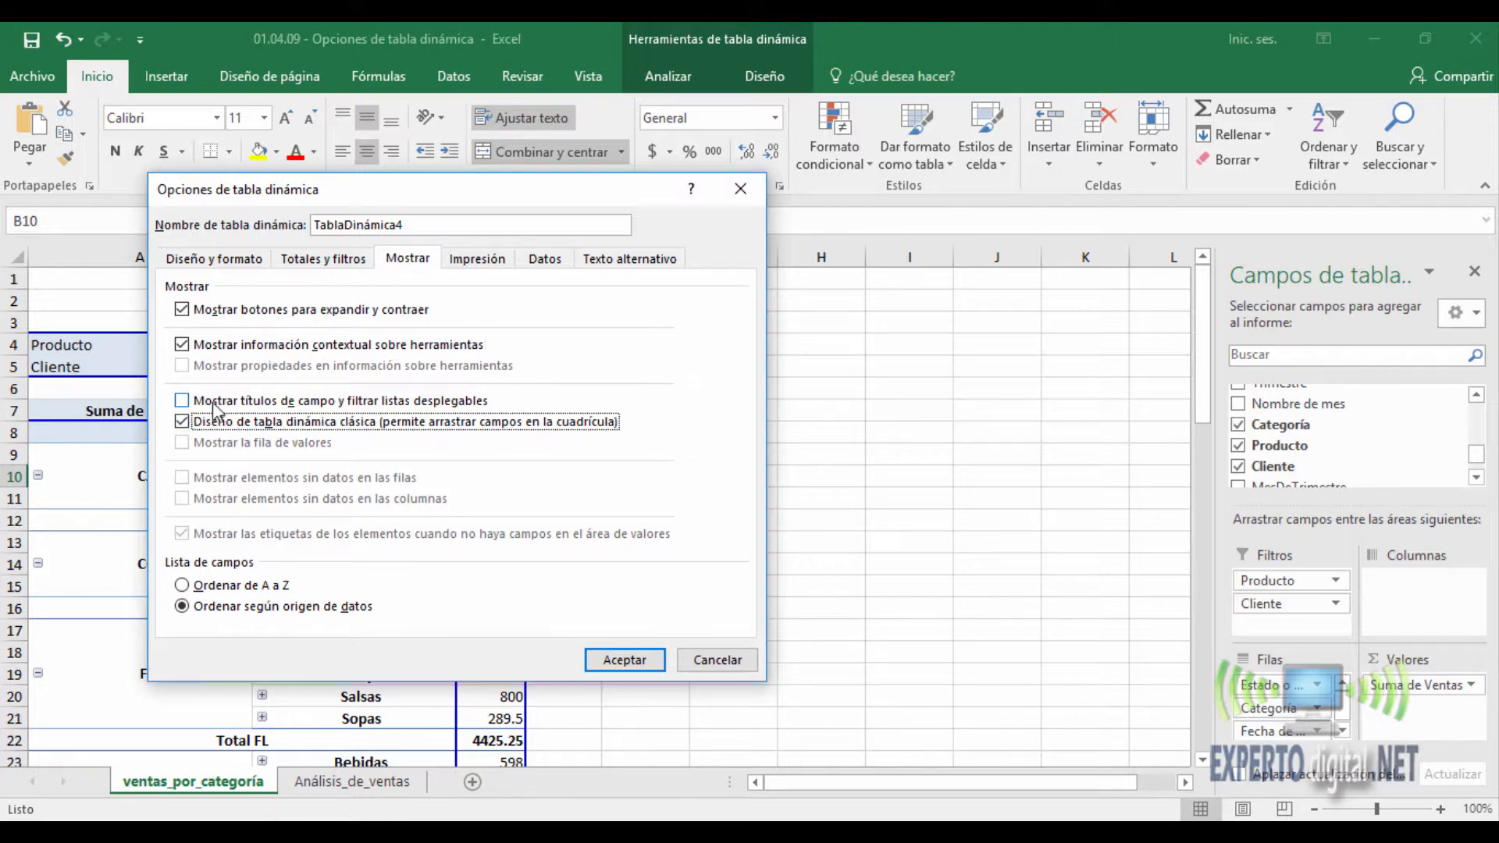
{"action": "left_click", "coordinate": [618, 651]}
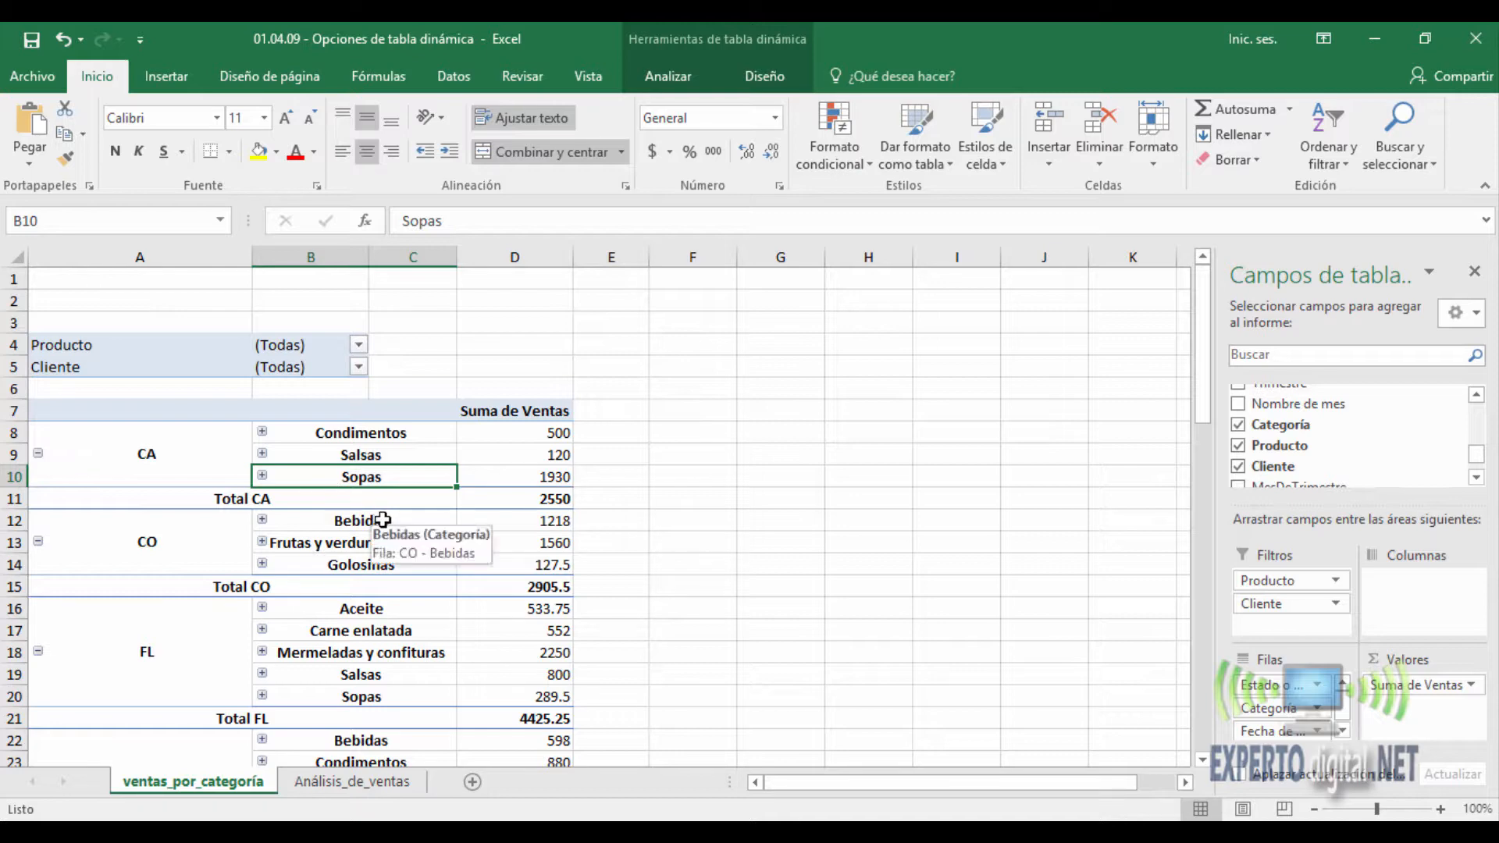
{"action": "scroll", "coordinate": [382, 520], "scroll_direction": "down", "scroll_amount": 6}
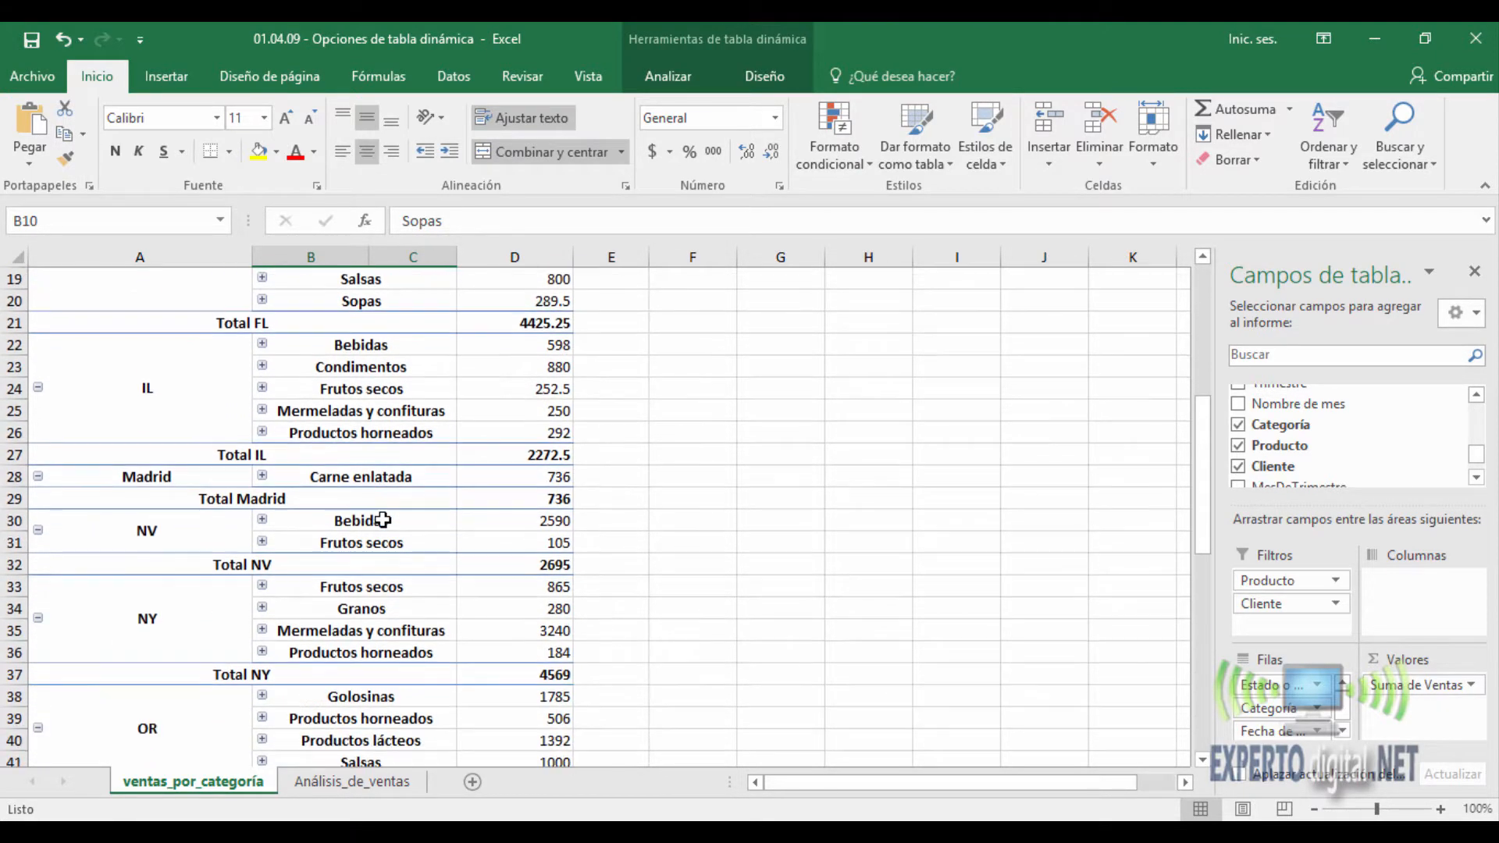
{"action": "scroll", "coordinate": [382, 528], "scroll_direction": "down", "scroll_amount": 5}
{"action": "scroll", "coordinate": [383, 527], "scroll_direction": "up", "scroll_amount": 5}
- Enable the classic PivotTable layout, which allows dragging fields within the grid, and return to the report's header
{"action": "right_click", "coordinate": [347, 432]}
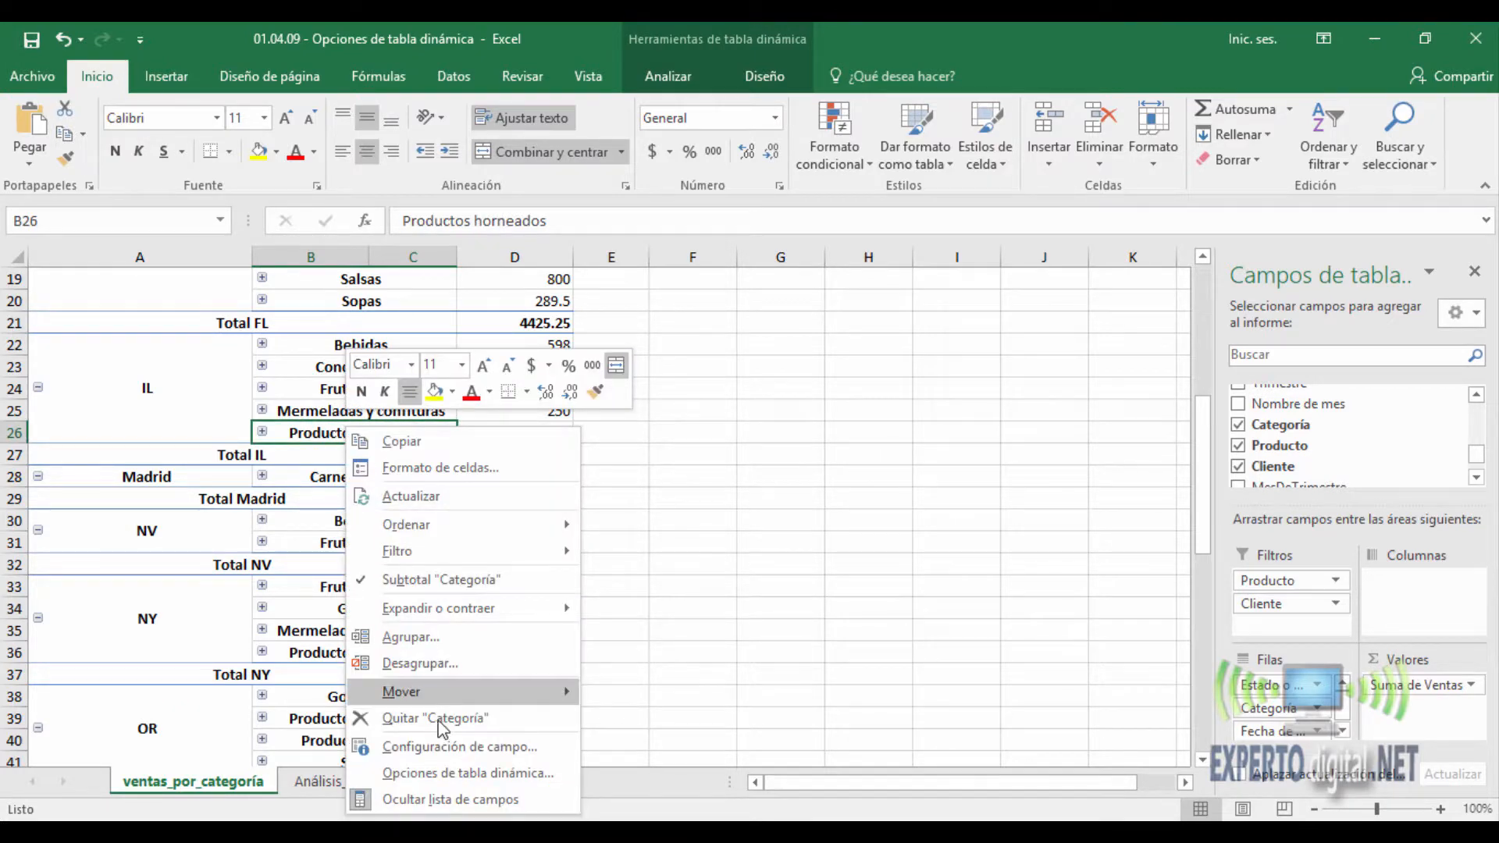
{"action": "left_click", "coordinate": [438, 772]}
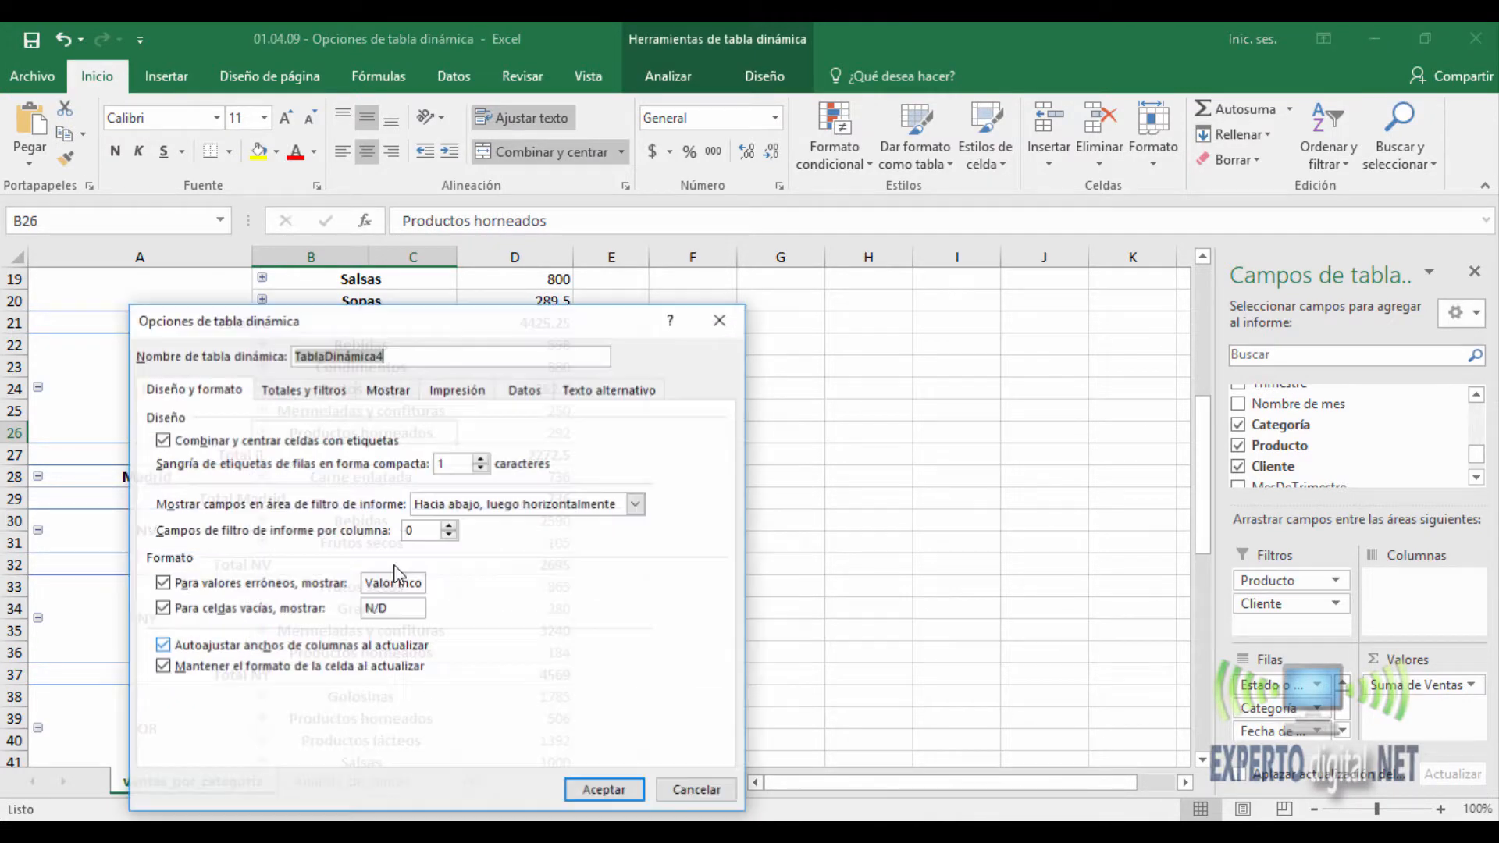
{"action": "left_click", "coordinate": [390, 389]}
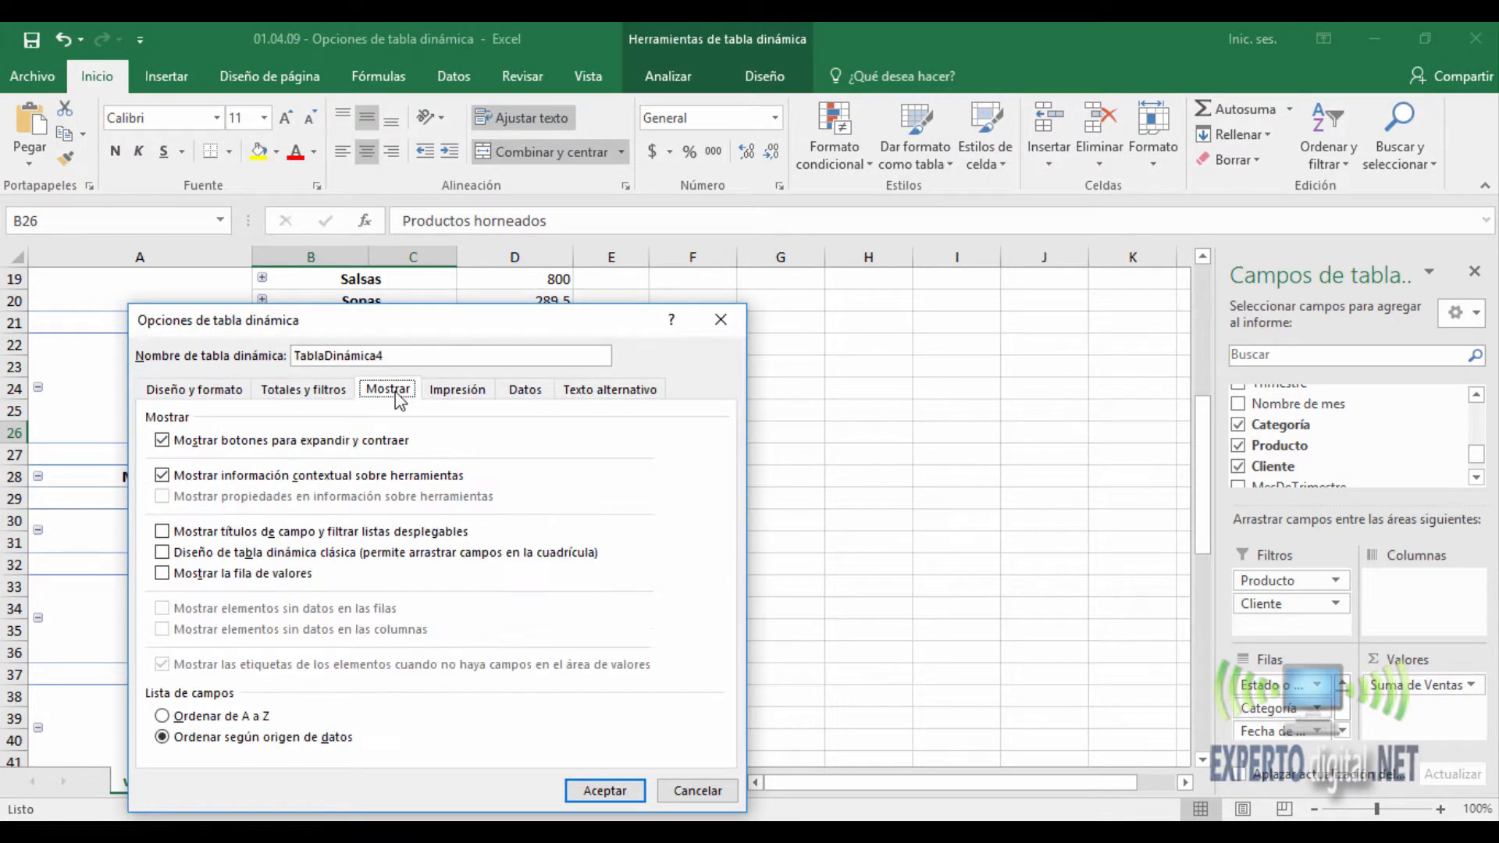
{"action": "left_click", "coordinate": [162, 553]}
{"action": "left_click", "coordinate": [603, 790]}
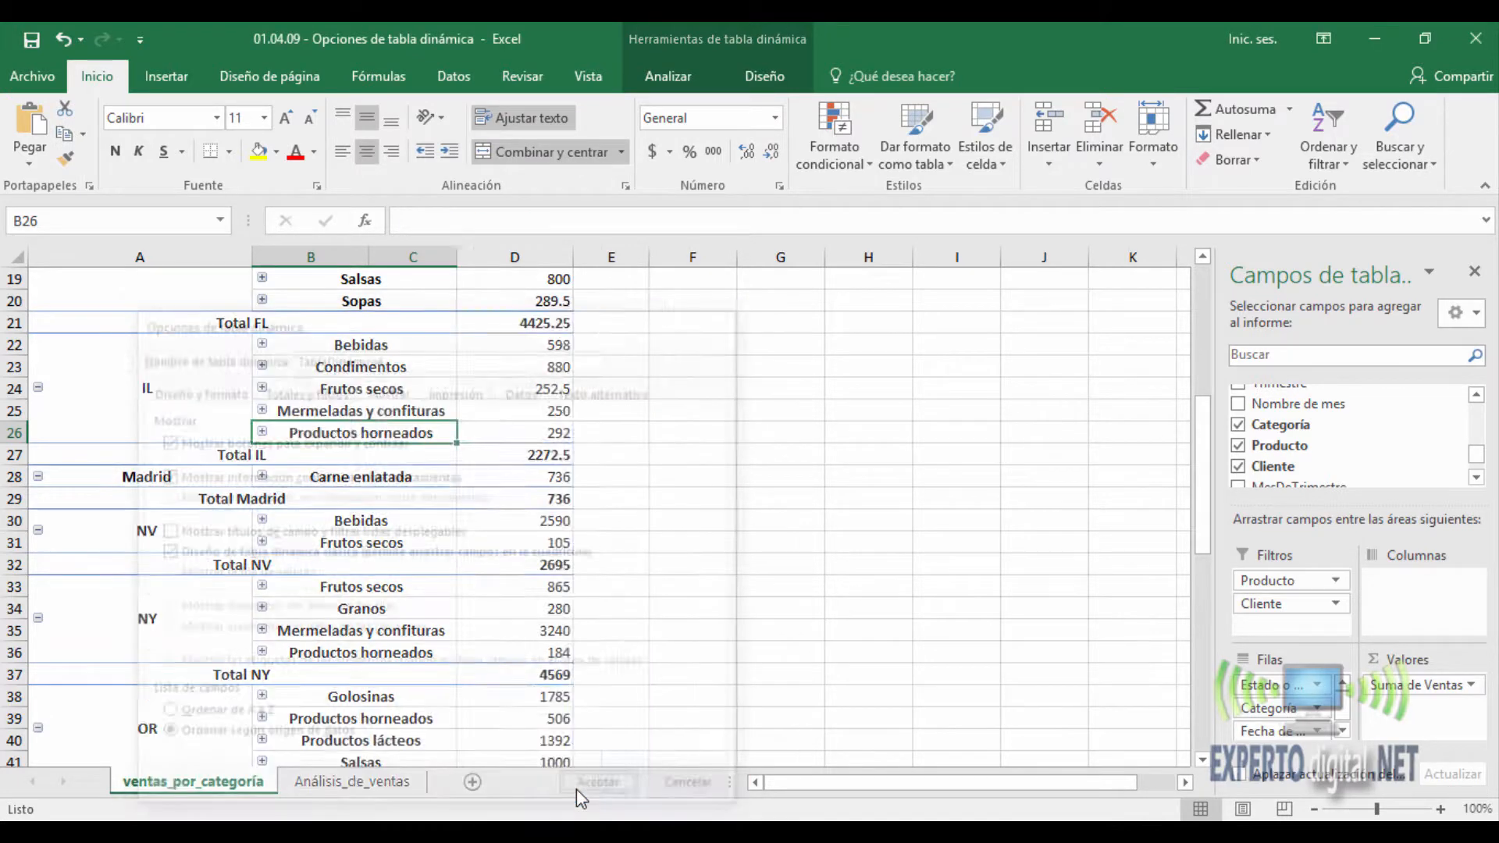
{"action": "scroll", "coordinate": [443, 570], "scroll_direction": "up", "scroll_amount": 6}
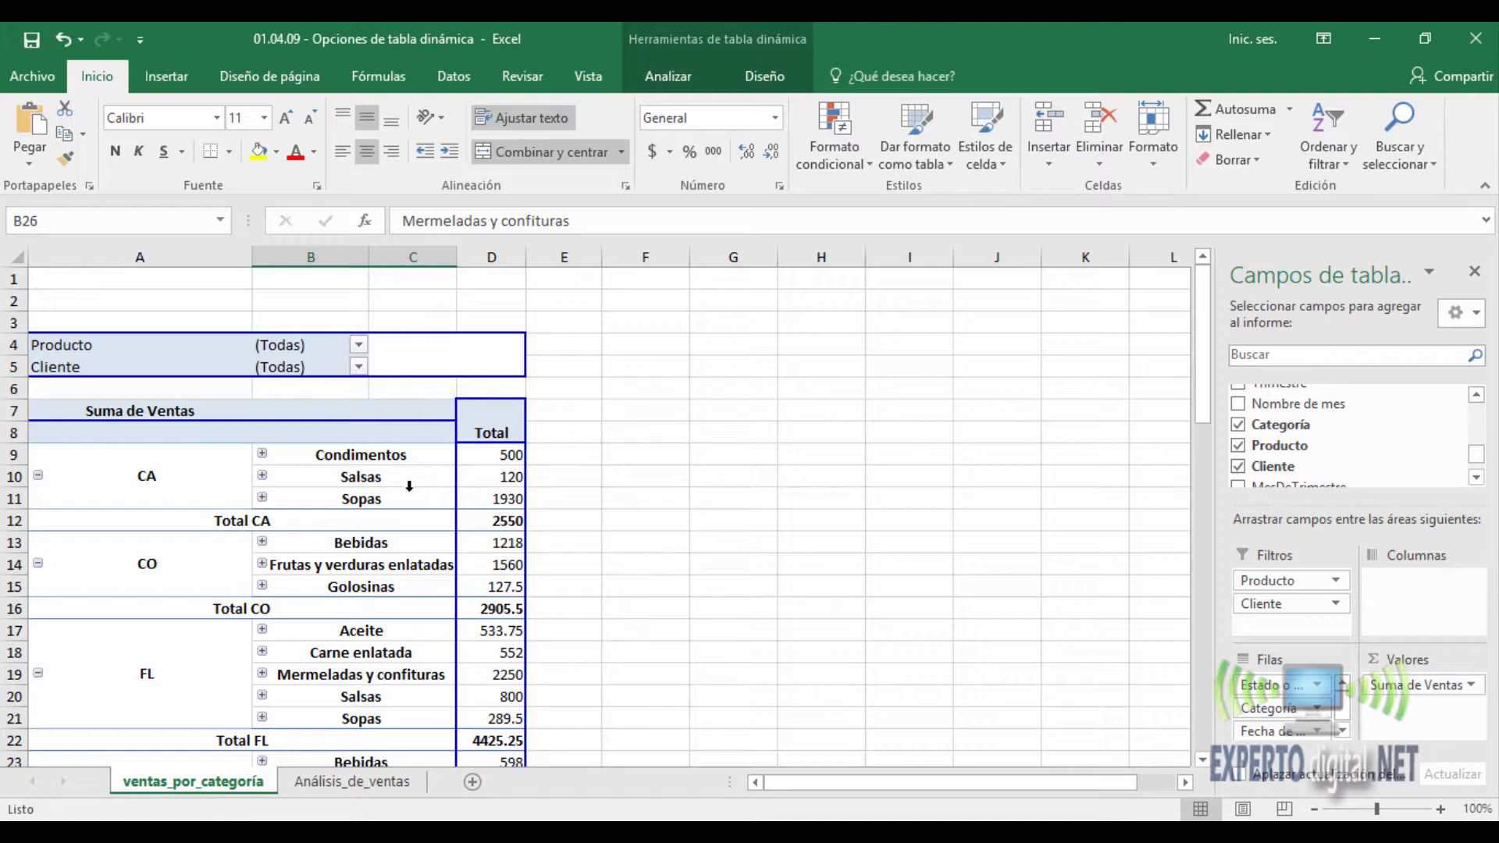
- Disable the classic PivotTable layout again in the display options
{"action": "right_click", "coordinate": [205, 432]}
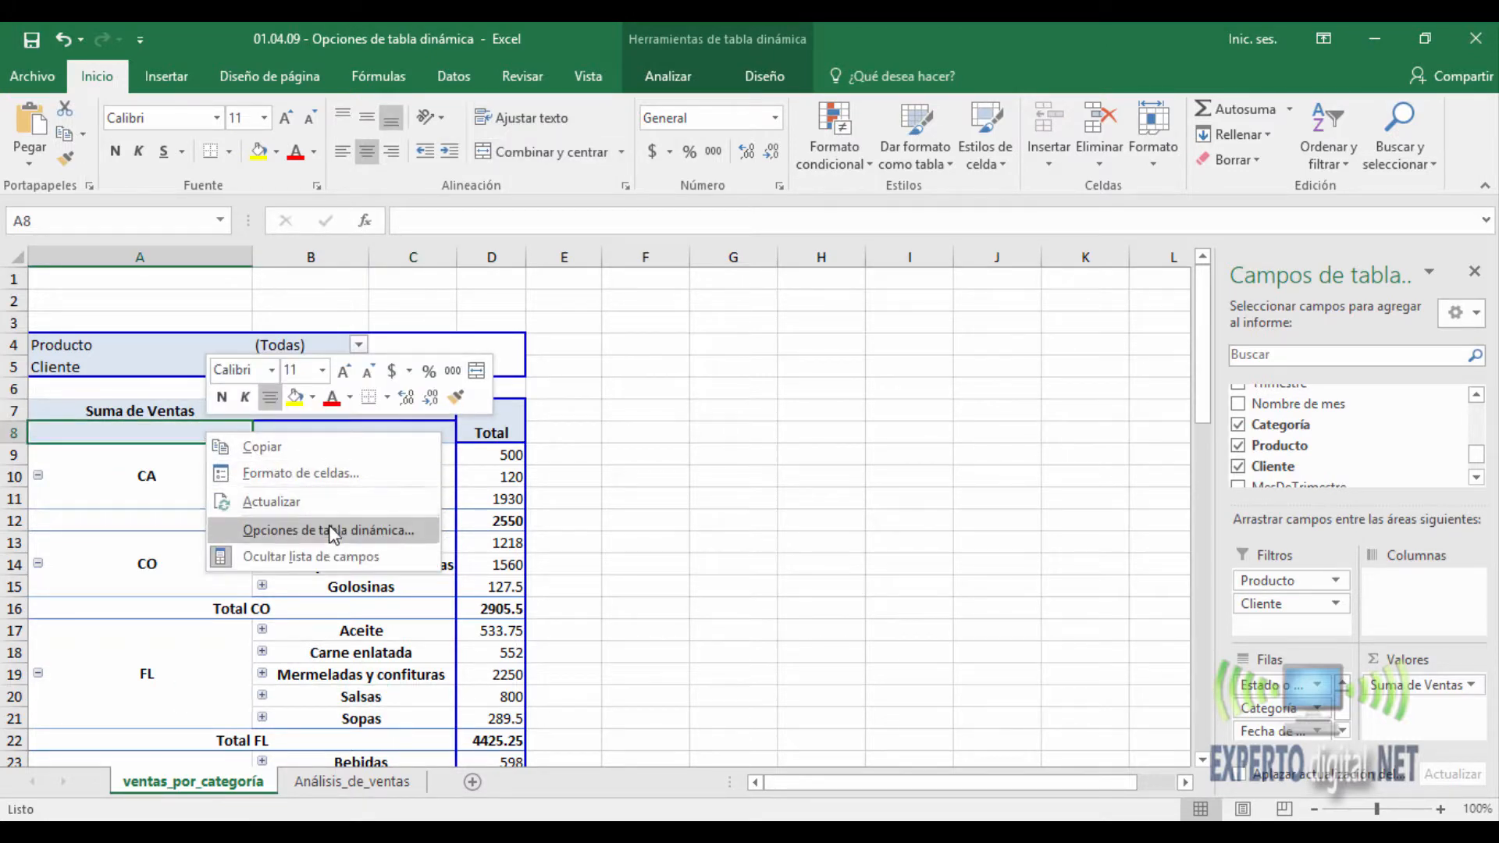
{"action": "left_click", "coordinate": [331, 531]}
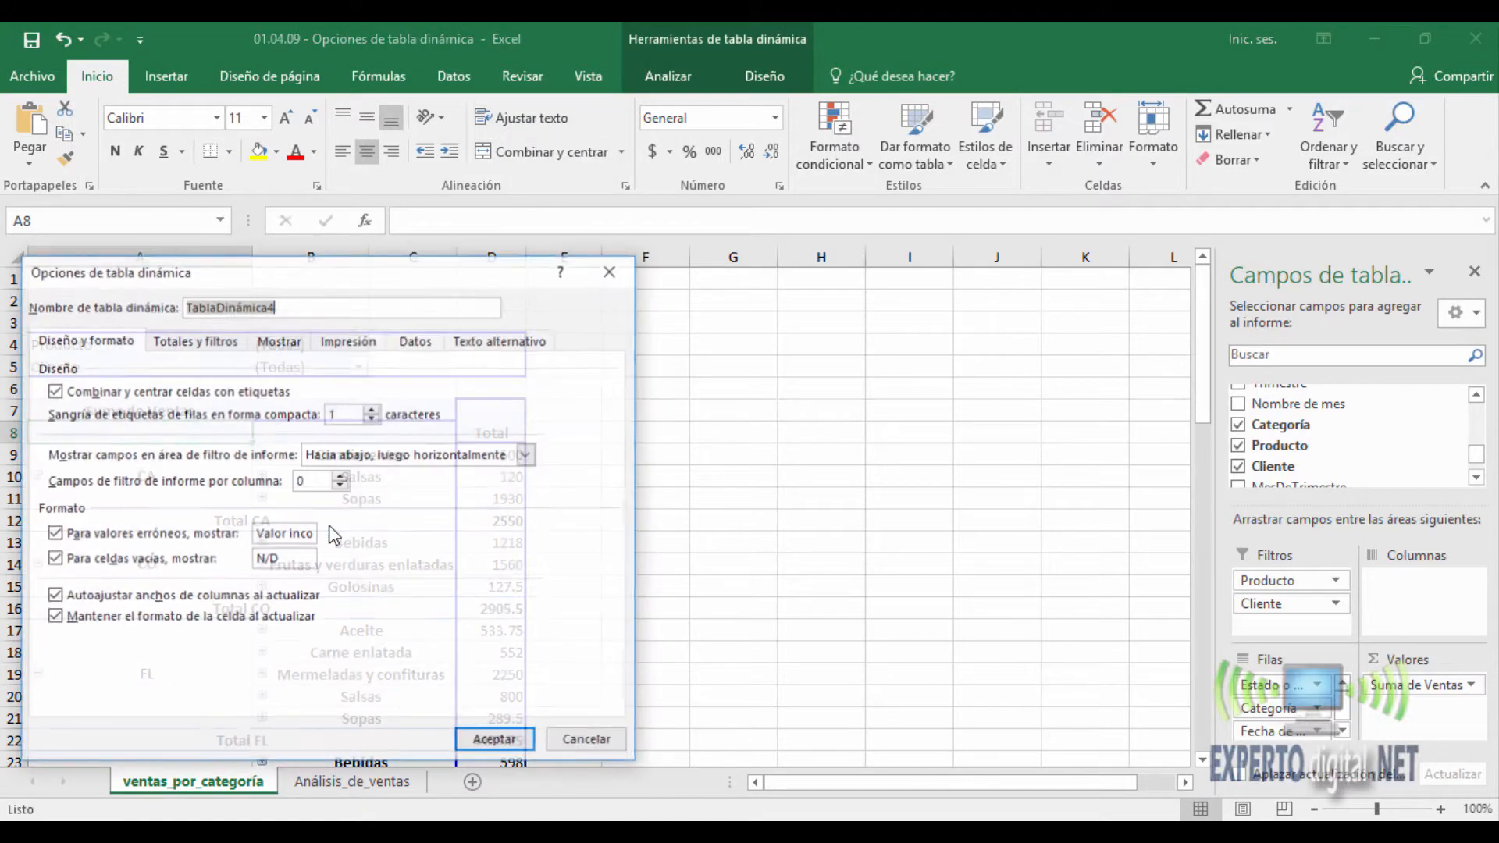
{"action": "left_click", "coordinate": [279, 341]}
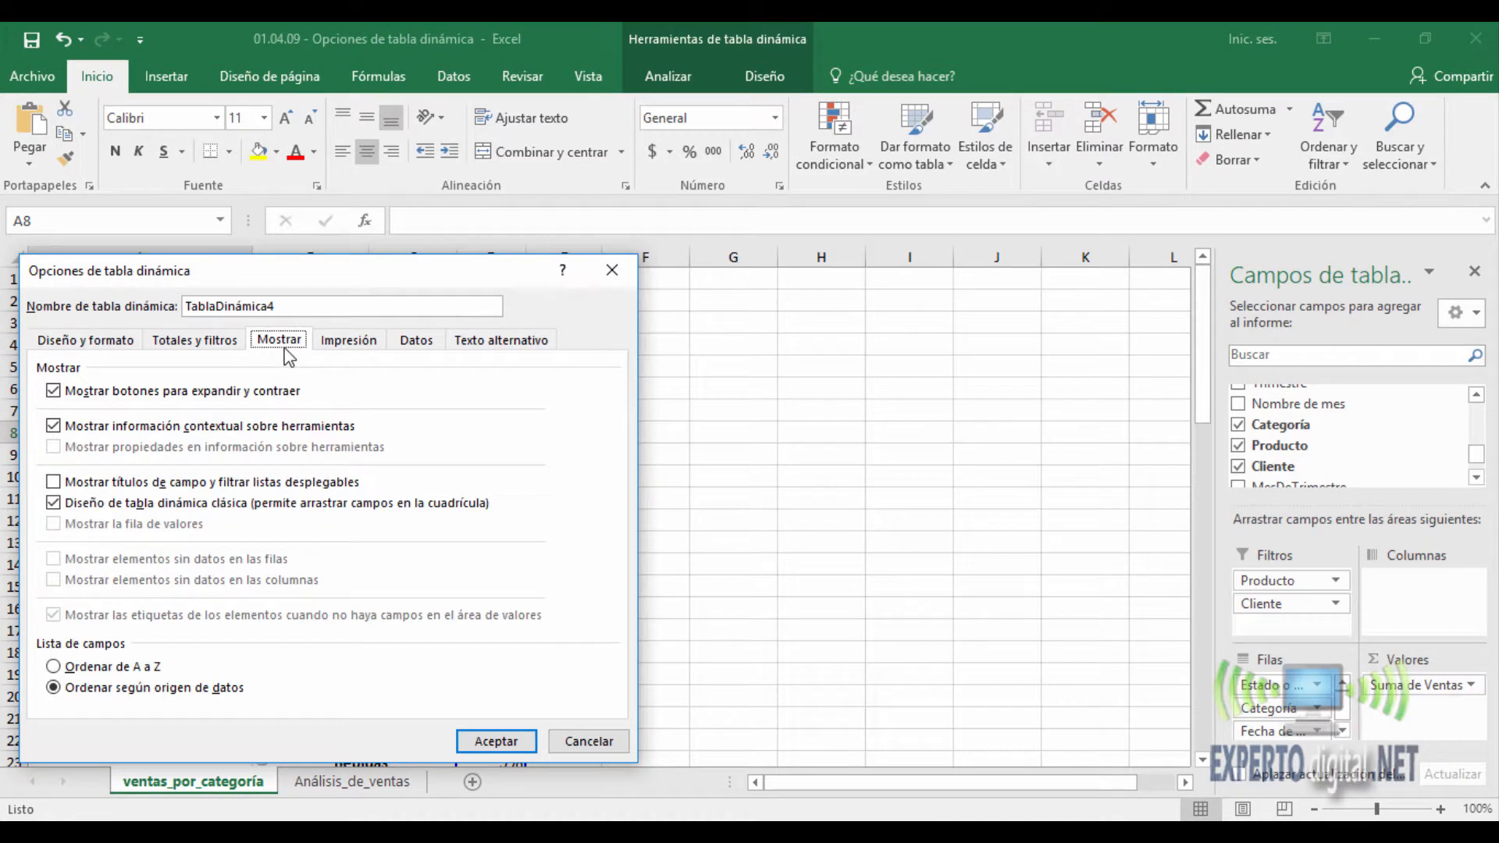
{"action": "left_click", "coordinate": [53, 503]}
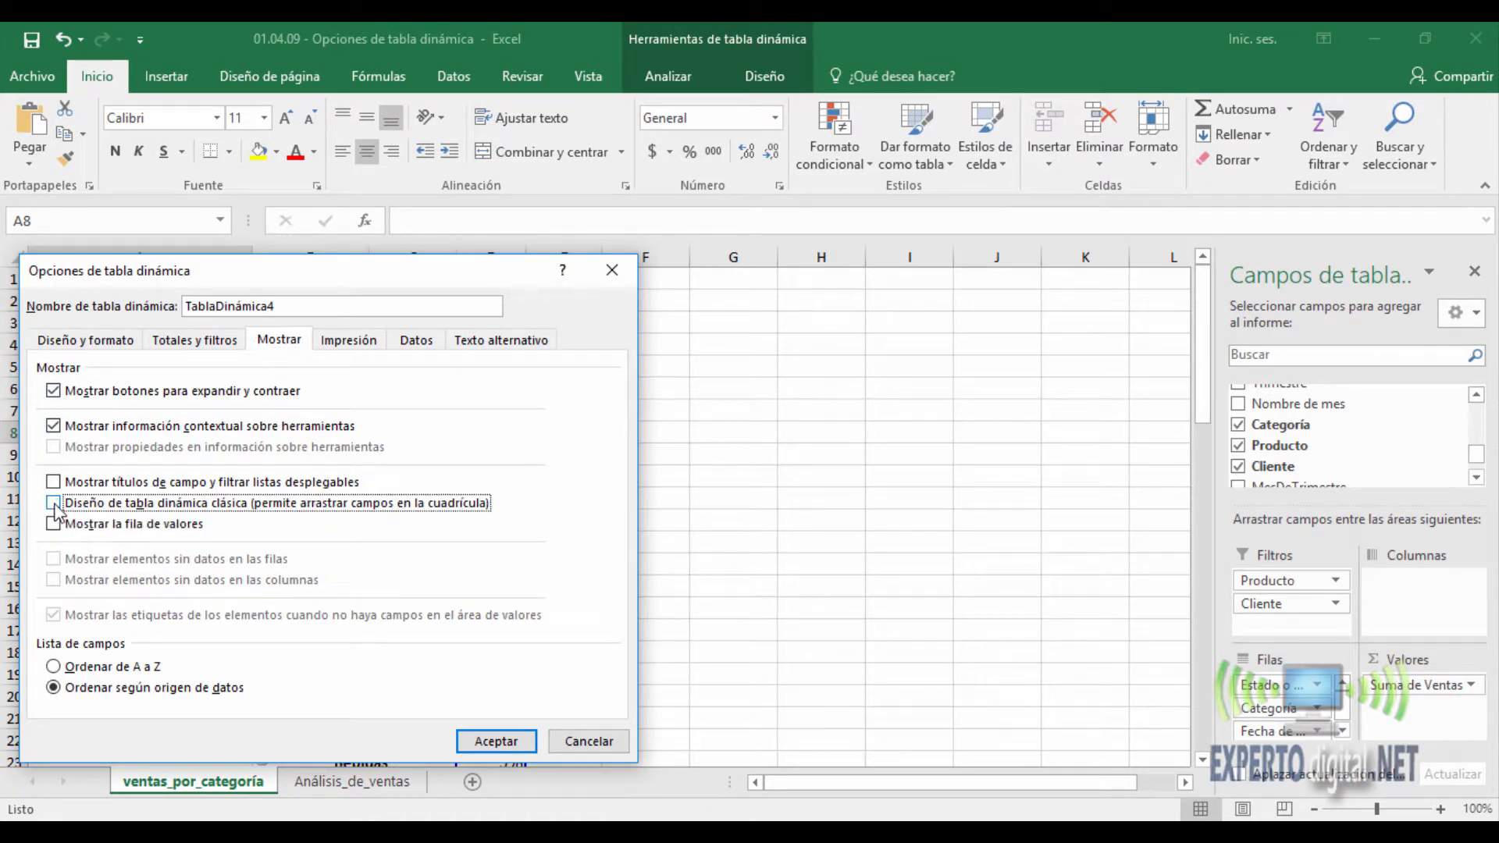
{"action": "left_click", "coordinate": [478, 739]}
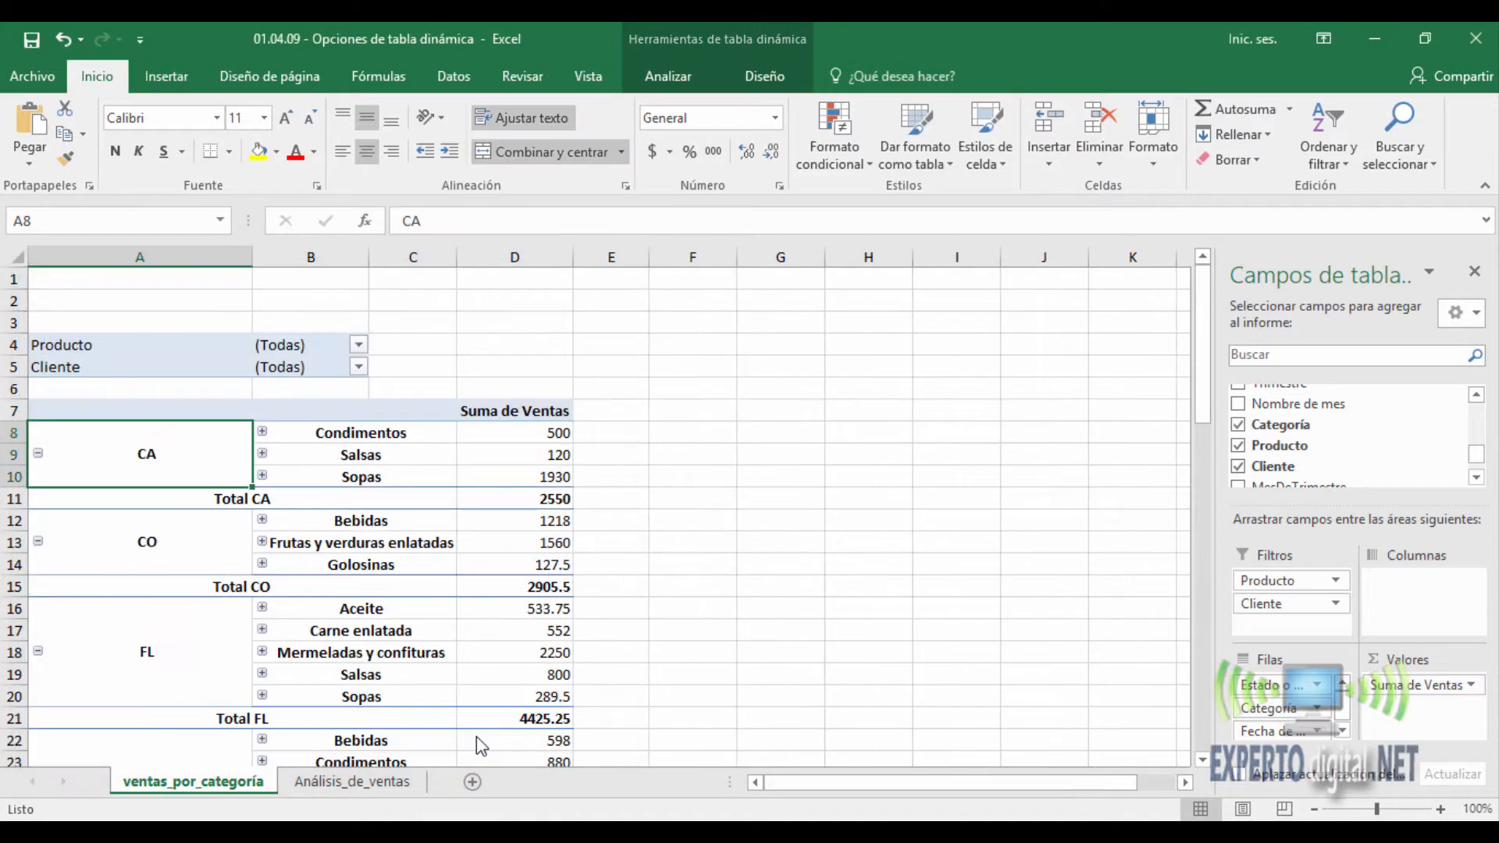
- Undo the recent classic layout and field caption changes to the PivotTable and return to the start of the report
{"action": "left_click", "coordinate": [62, 47]}
{"action": "left_click", "coordinate": [63, 47]}
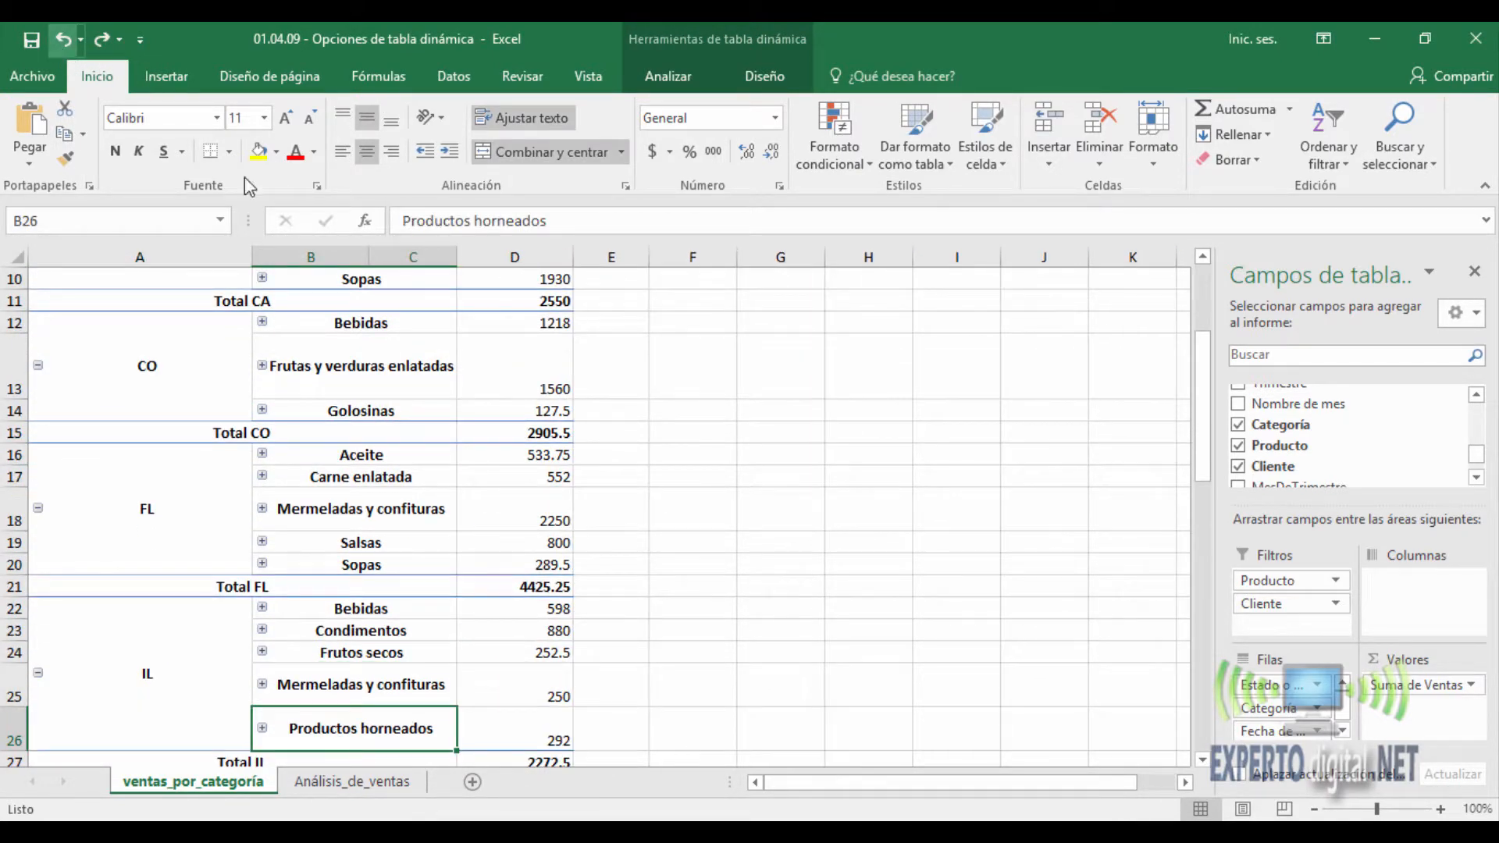
{"action": "left_click", "coordinate": [66, 40]}
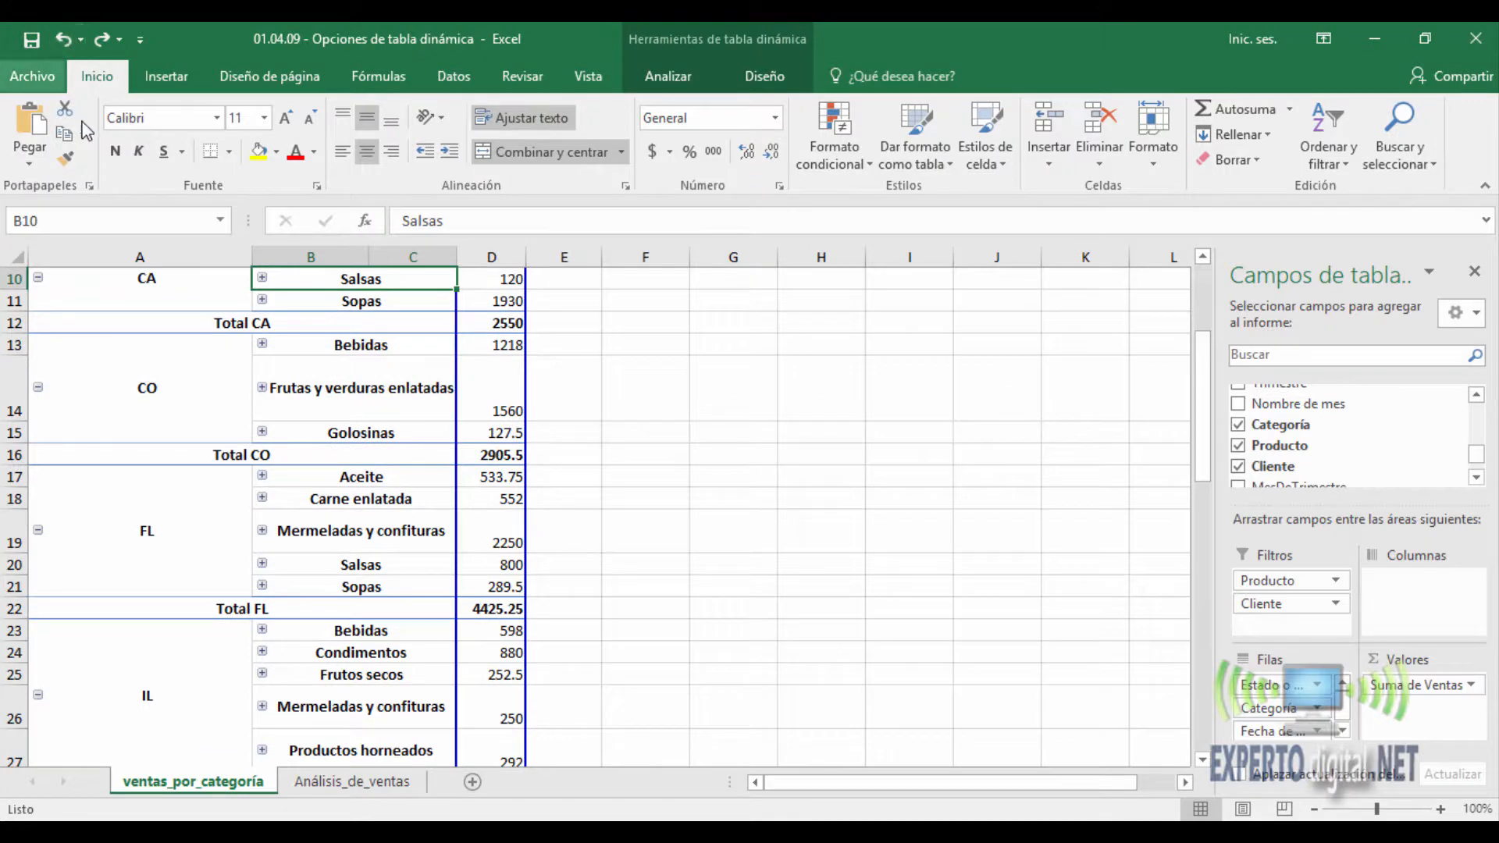
{"action": "left_click", "coordinate": [61, 40]}
{"action": "scroll", "coordinate": [215, 396], "scroll_direction": "up", "scroll_amount": 7}
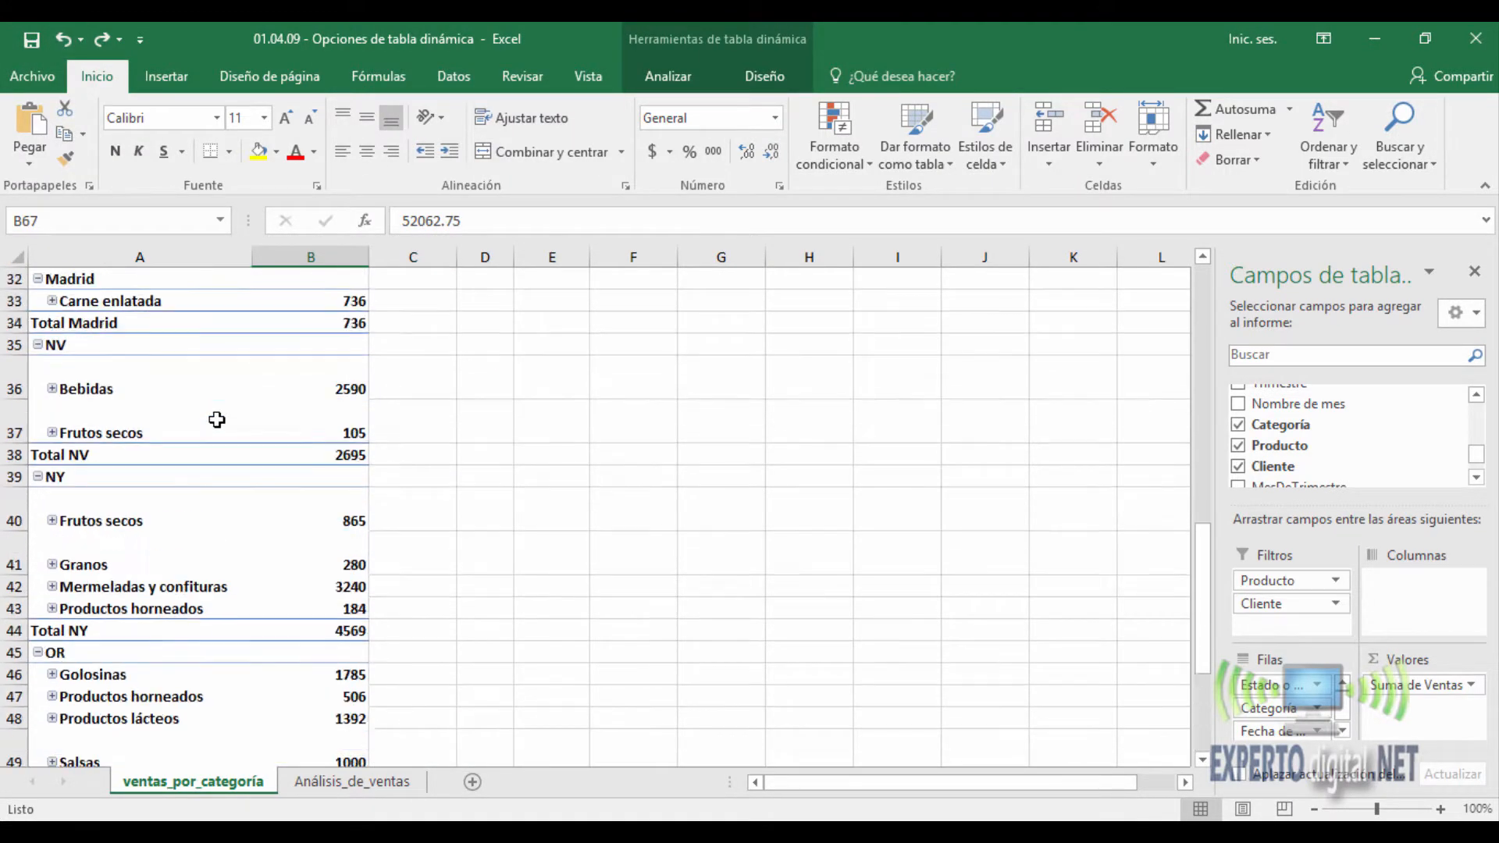
{"action": "scroll", "coordinate": [215, 396], "scroll_direction": "up", "scroll_amount": 8}
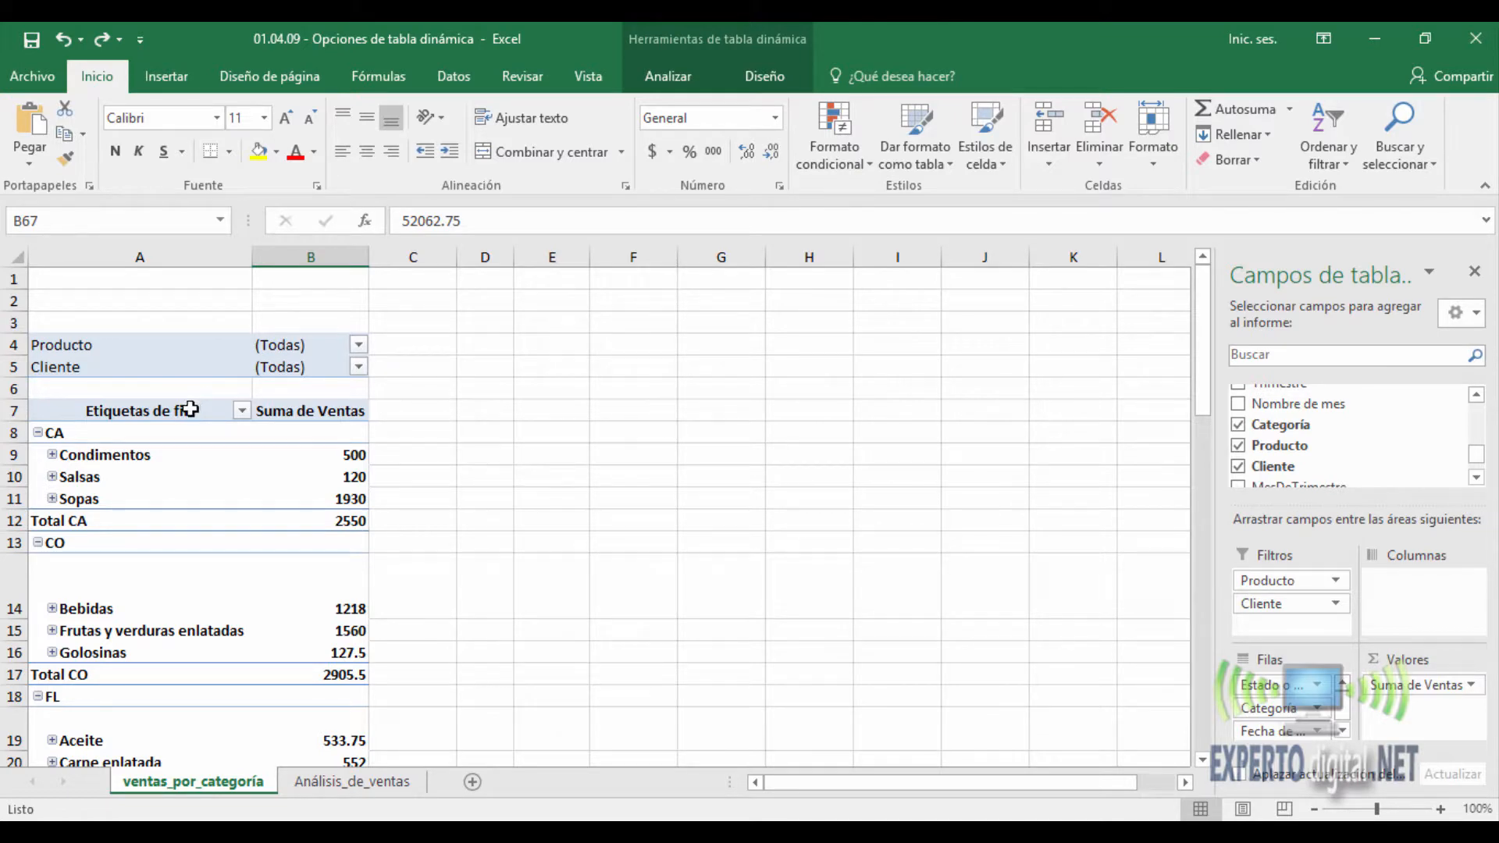
- Enable printing of the PivotTable's expand and collapse buttons, review the data options, and apply the settings
{"action": "left_click", "coordinate": [190, 409]}
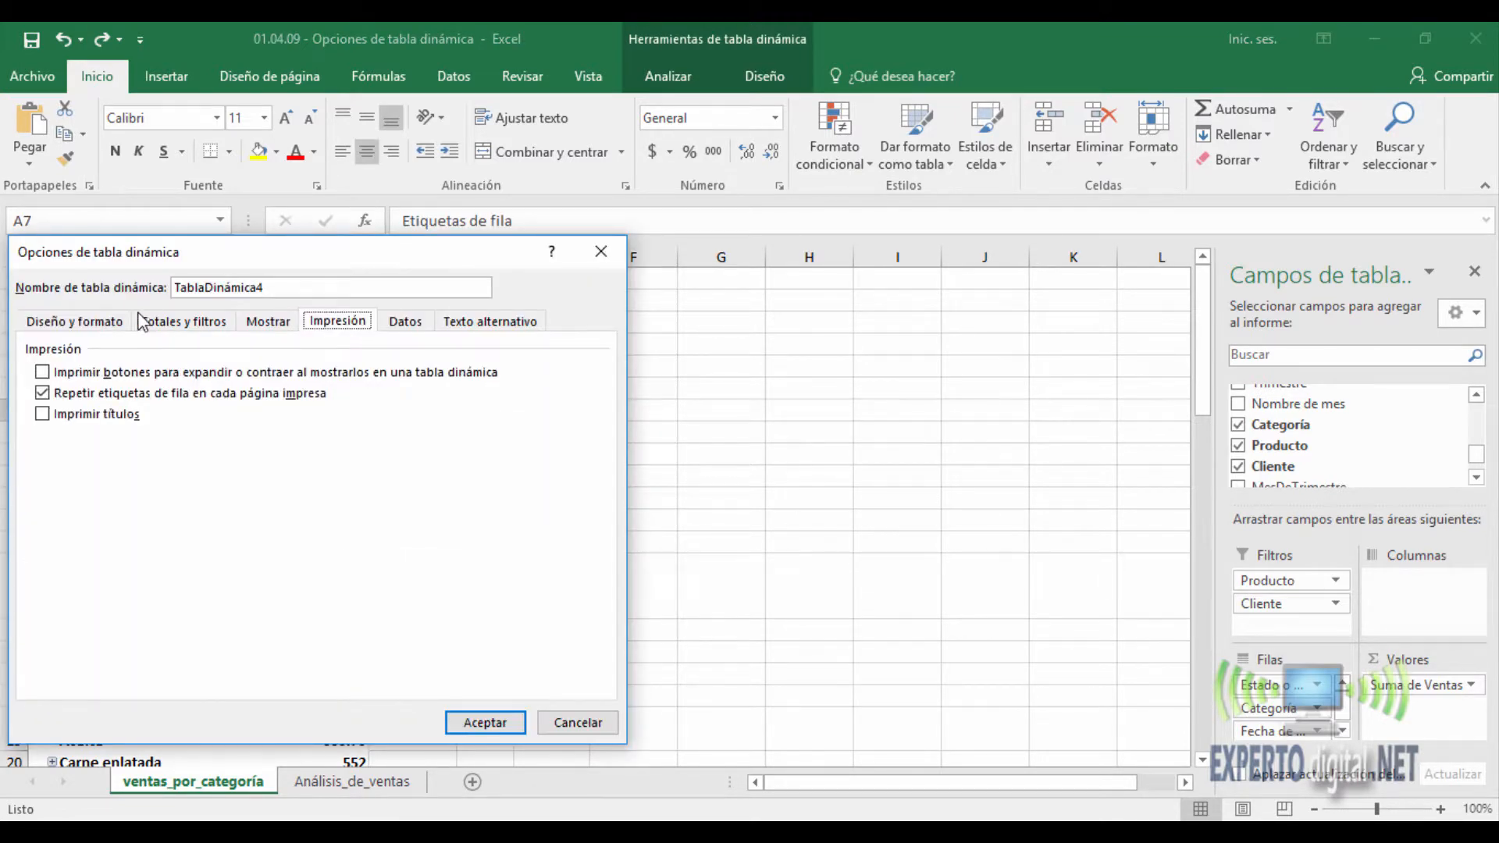
{"action": "left_click_drag", "start_coordinate": [199, 251], "coordinate": [710, 241]}
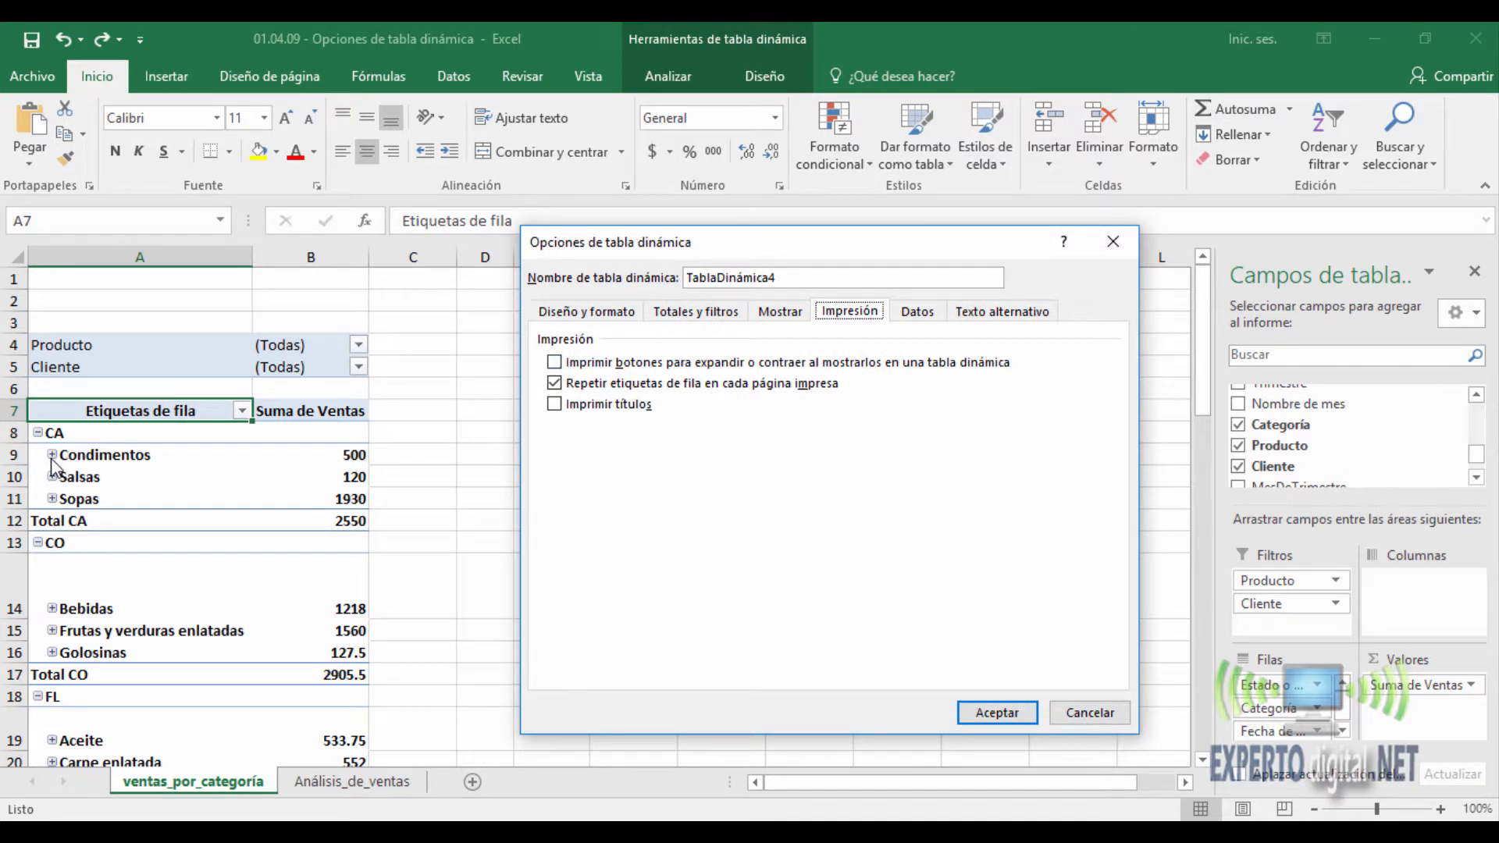
{"action": "left_click", "coordinate": [553, 362]}
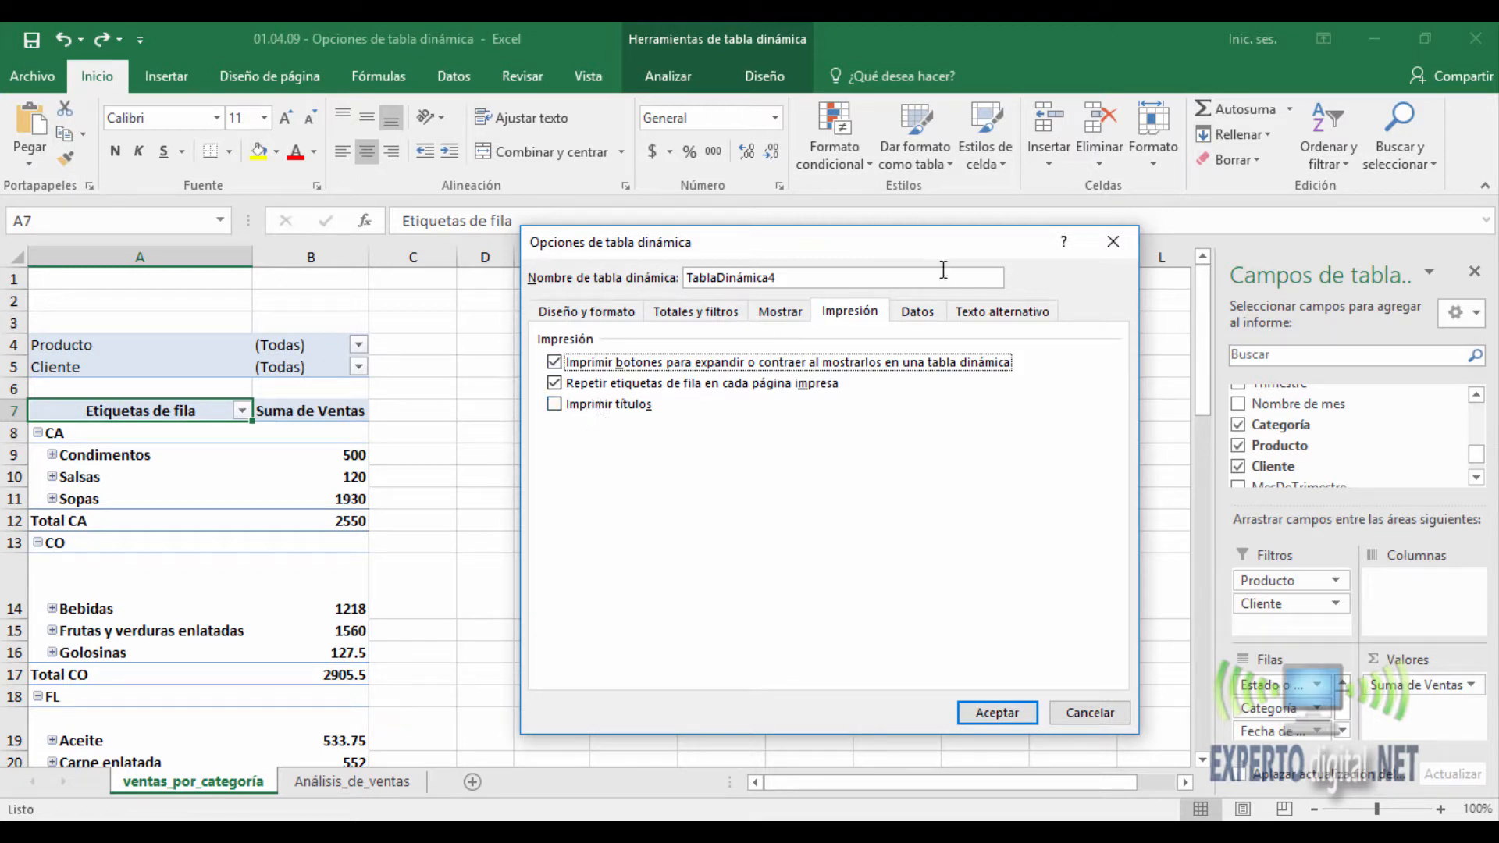
{"action": "left_click", "coordinate": [927, 316]}
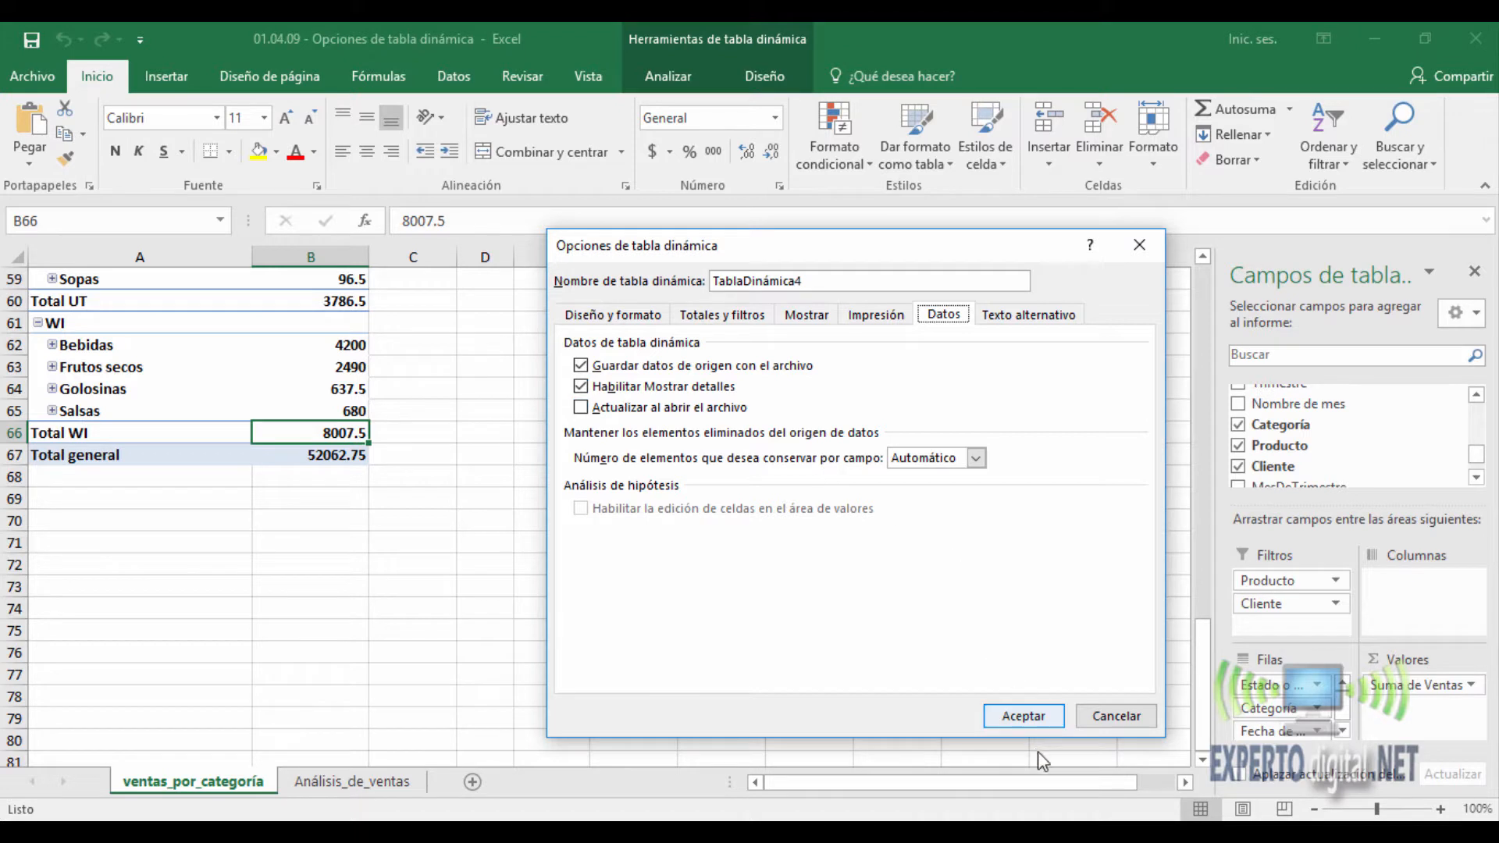
{"action": "left_click", "coordinate": [1024, 715]}
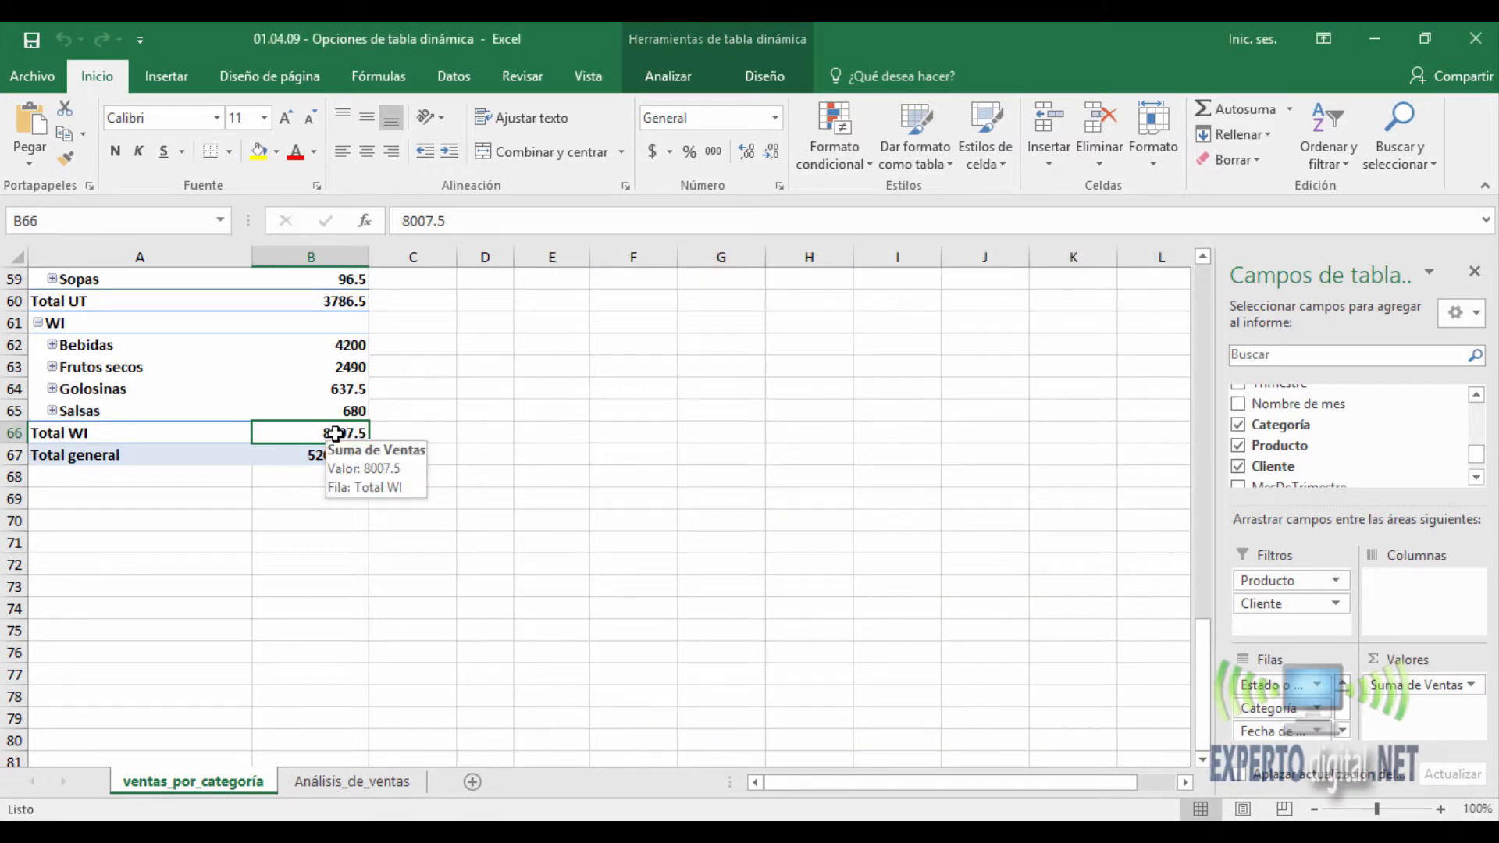
- Show the records behind the Total WI value in B66 on a new sheet and examine them alongside the report
{"action": "mouse_move", "coordinate": [344, 432]}
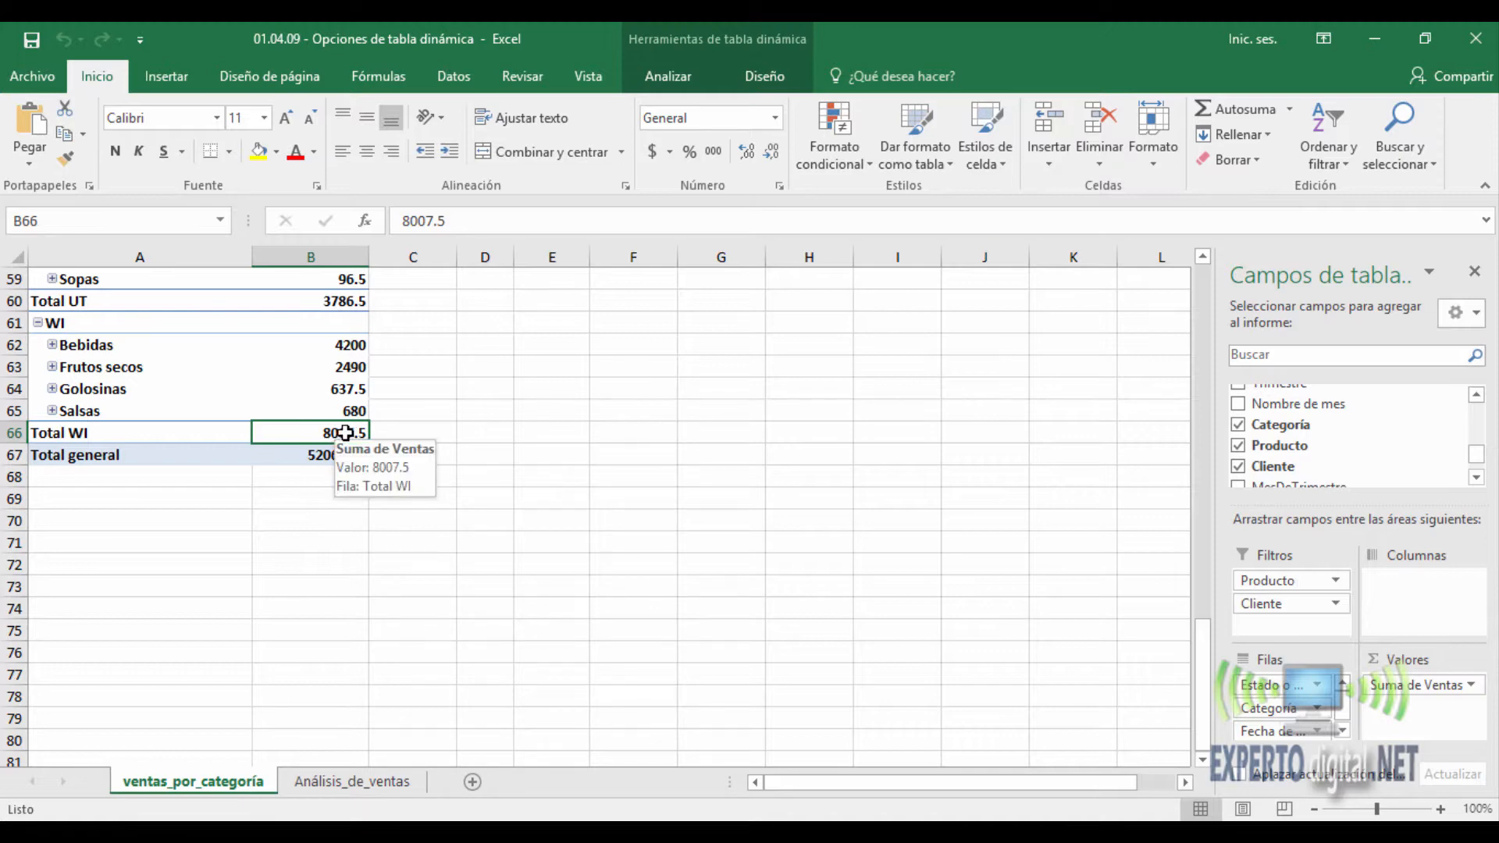
{"action": "double_click", "coordinate": [345, 432]}
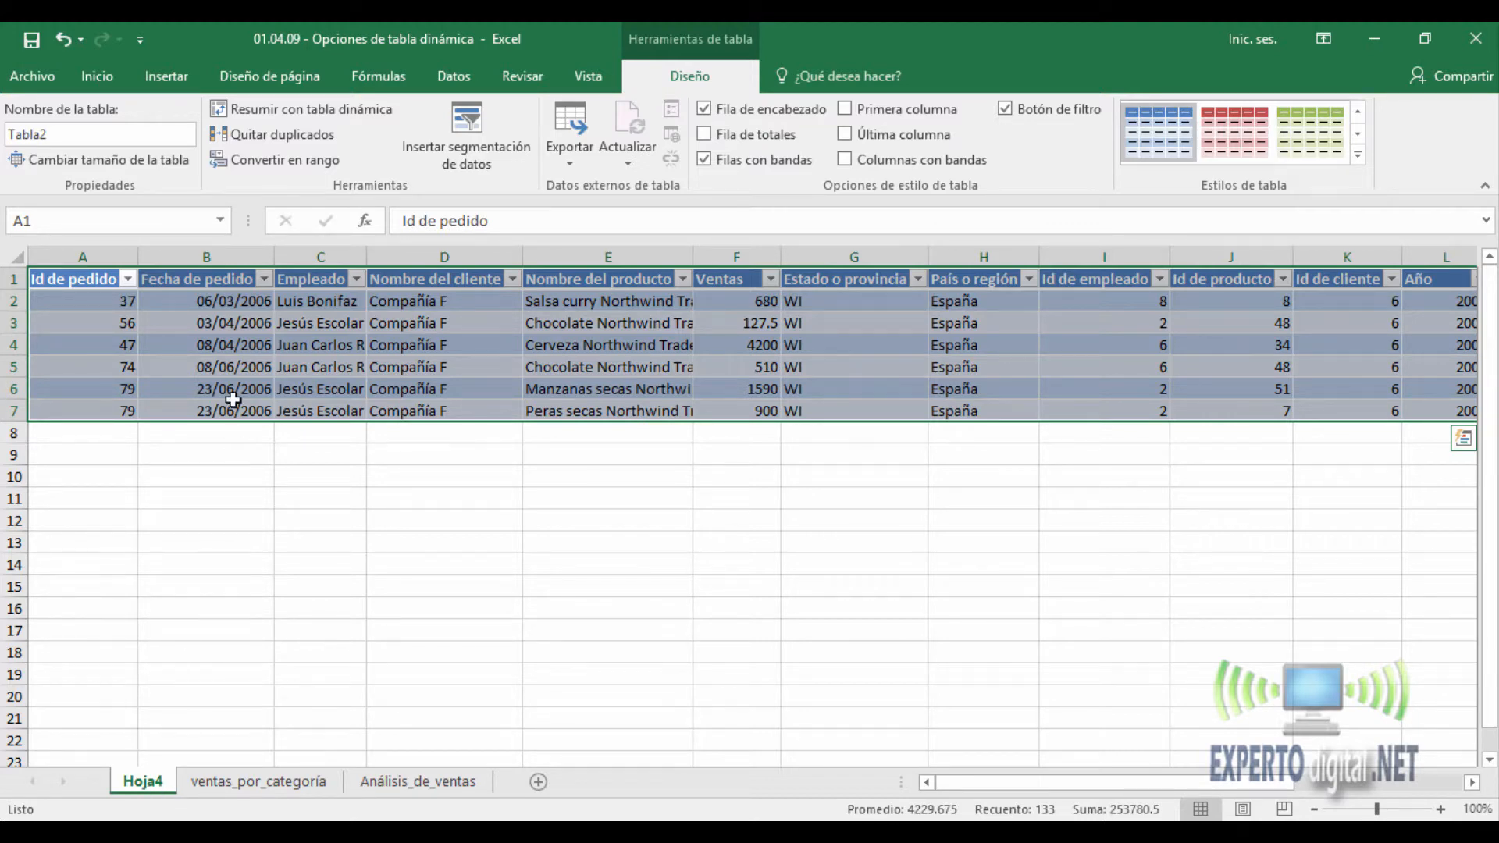
{"action": "left_click", "coordinate": [236, 369]}
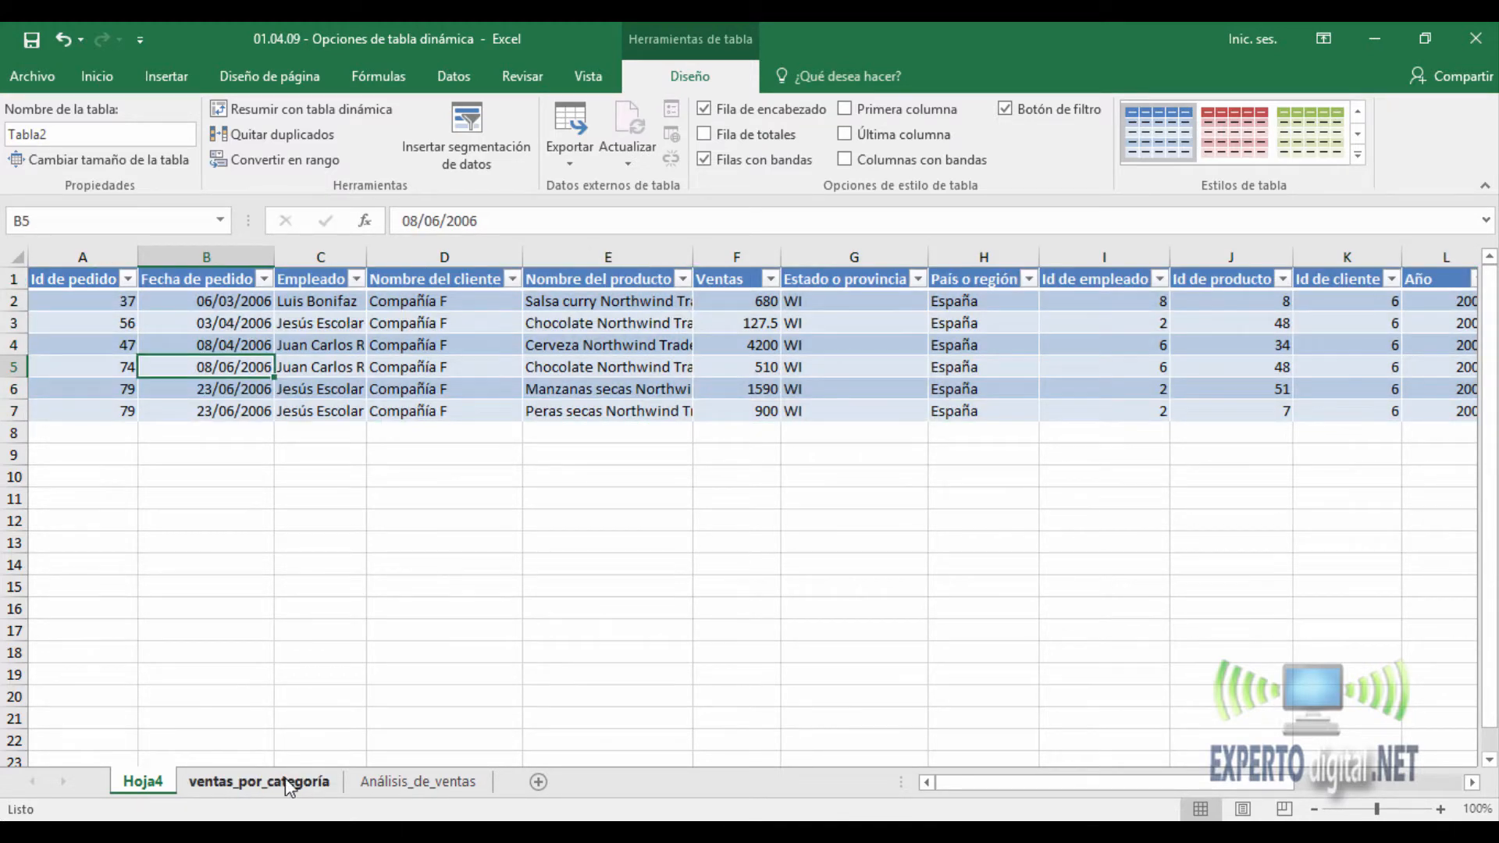
{"action": "left_click", "coordinate": [279, 778]}
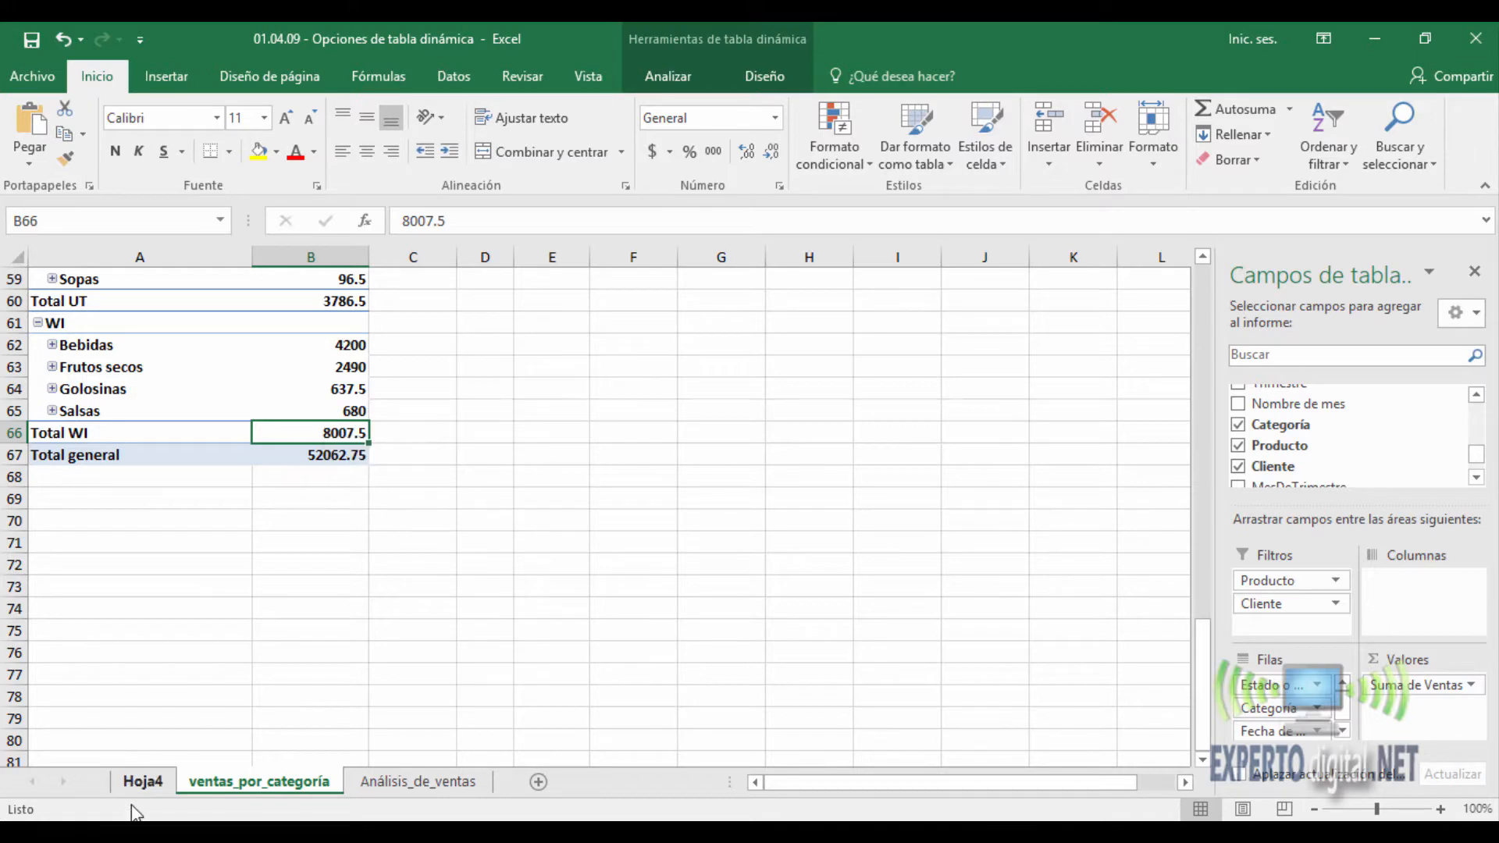
{"action": "left_click", "coordinate": [142, 781]}
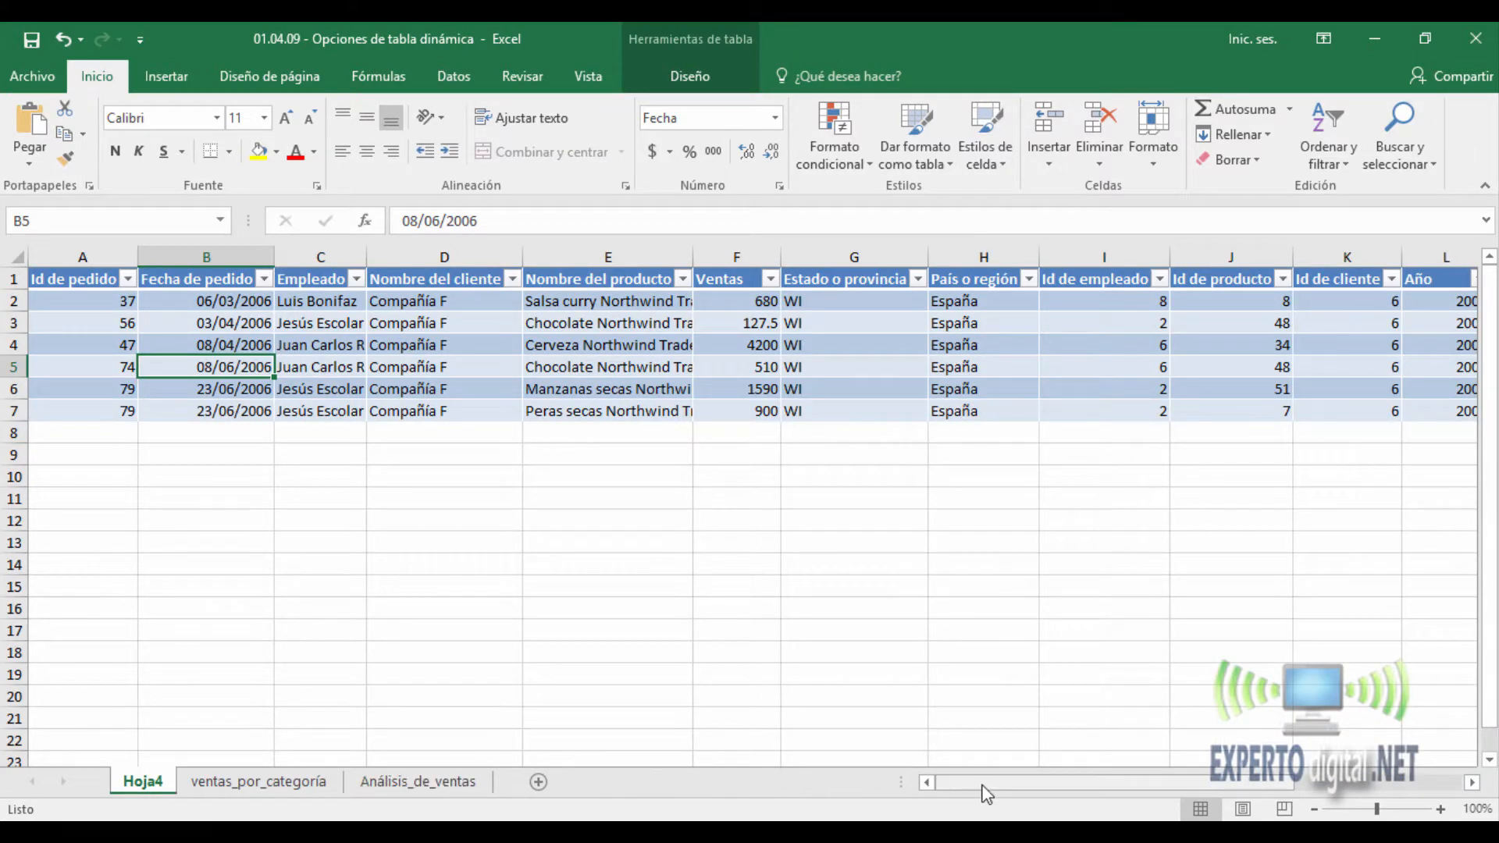
{"action": "left_click_drag", "start_coordinate": [1007, 782], "coordinate": [902, 785]}
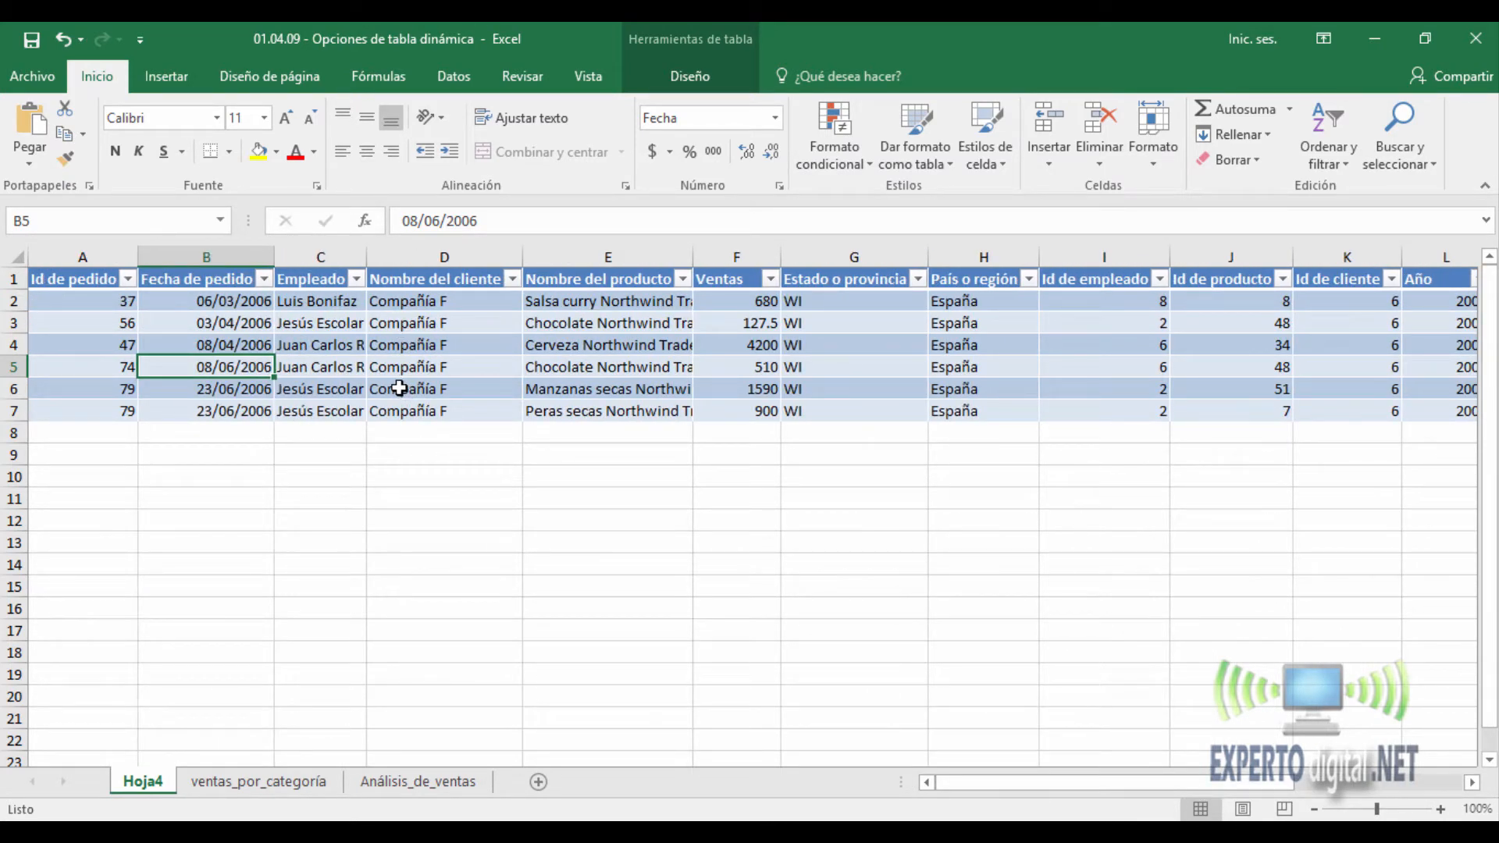
- Delete the detail sheet Hoja4 permanently
{"action": "right_click", "coordinate": [144, 780]}
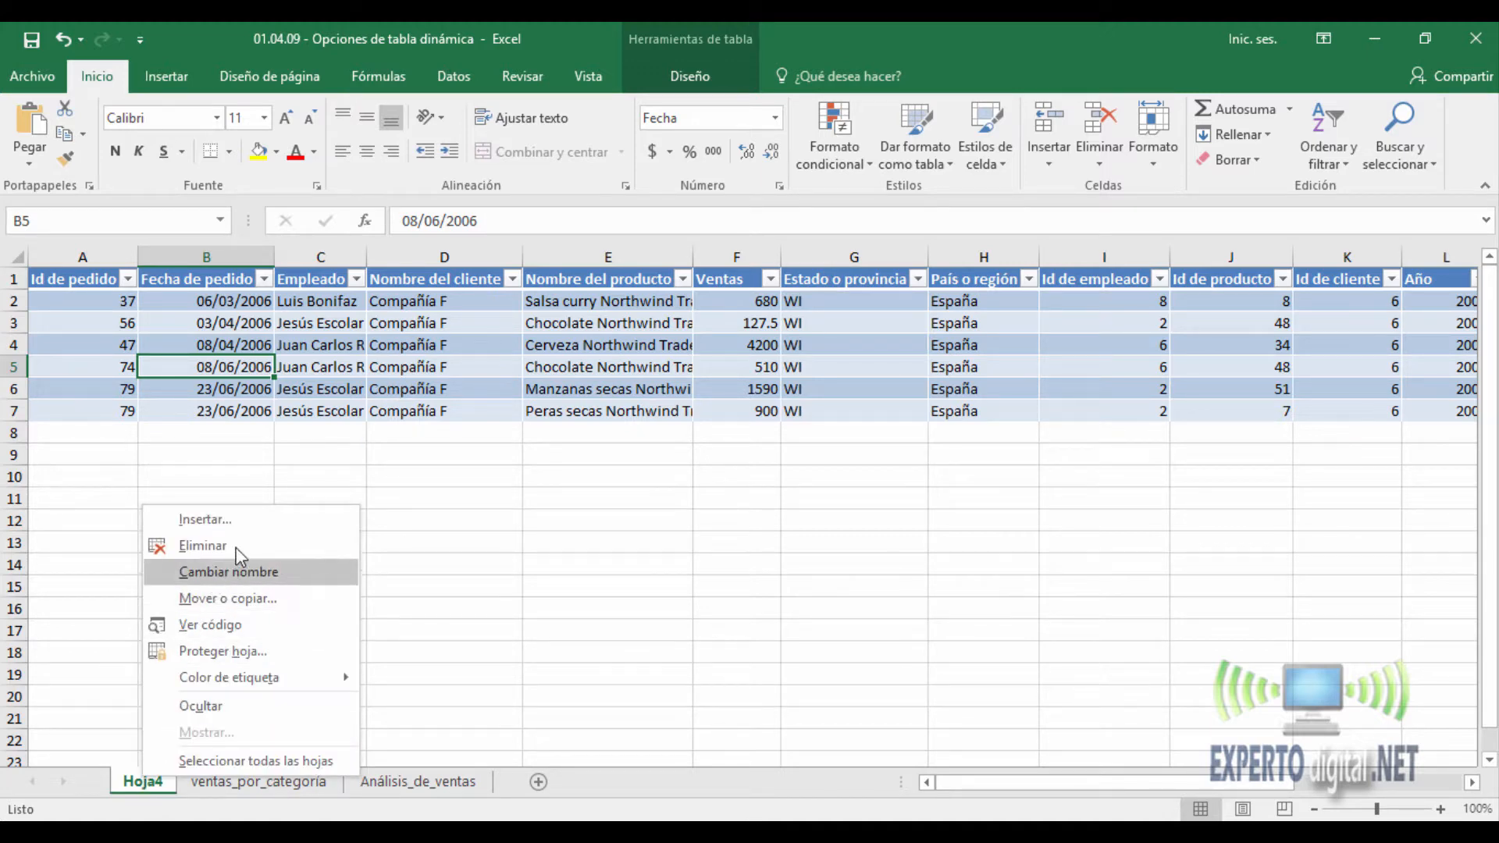
{"action": "left_click", "coordinate": [203, 545]}
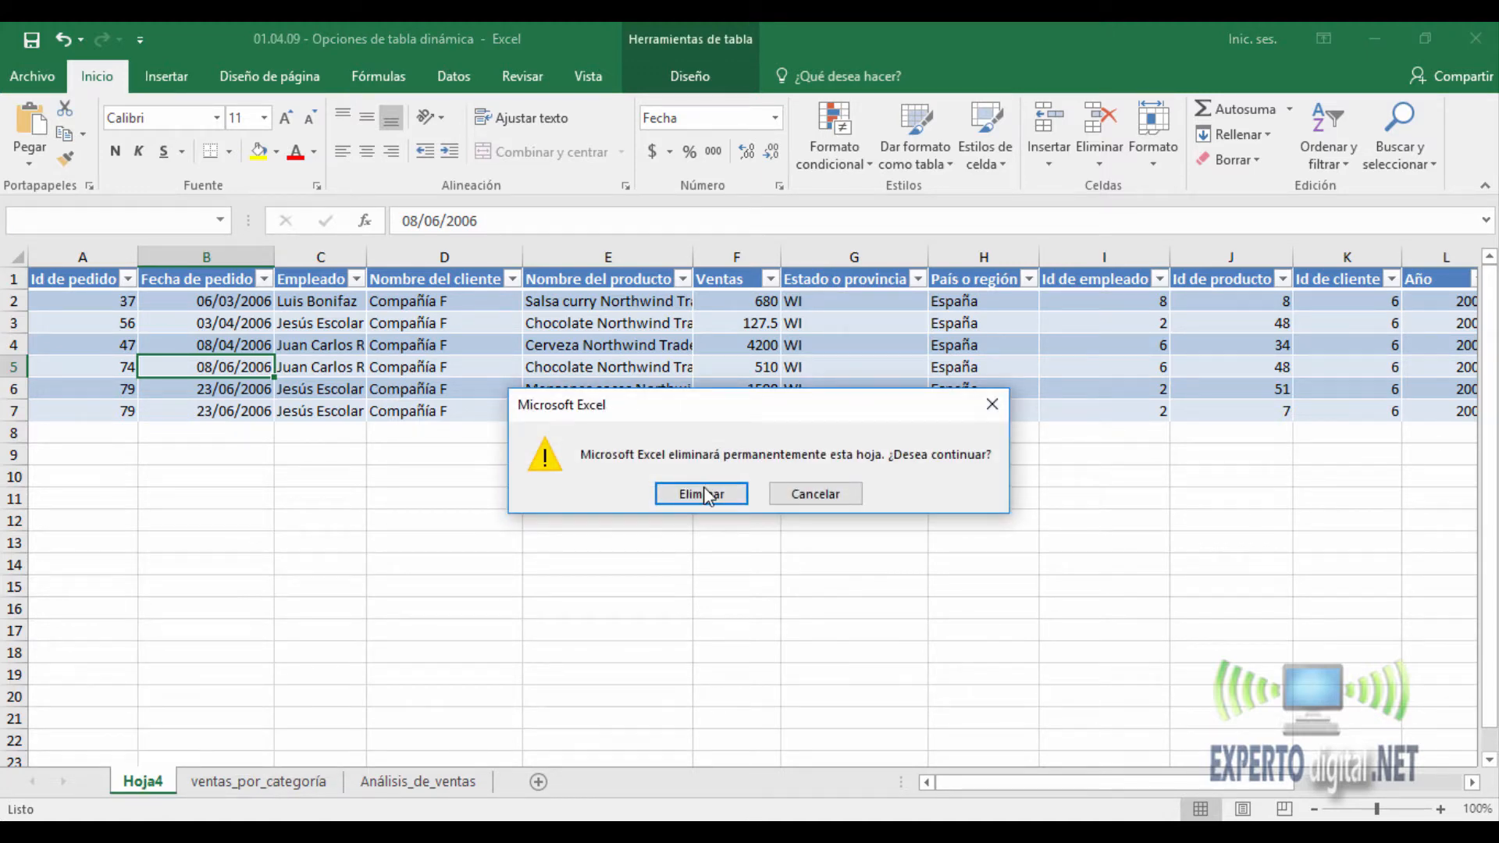
{"action": "left_click", "coordinate": [702, 494]}
- Disable showing details in the PivotTable's data options and try to show the records behind the Total WI value in B66
{"action": "right_click", "coordinate": [314, 432]}
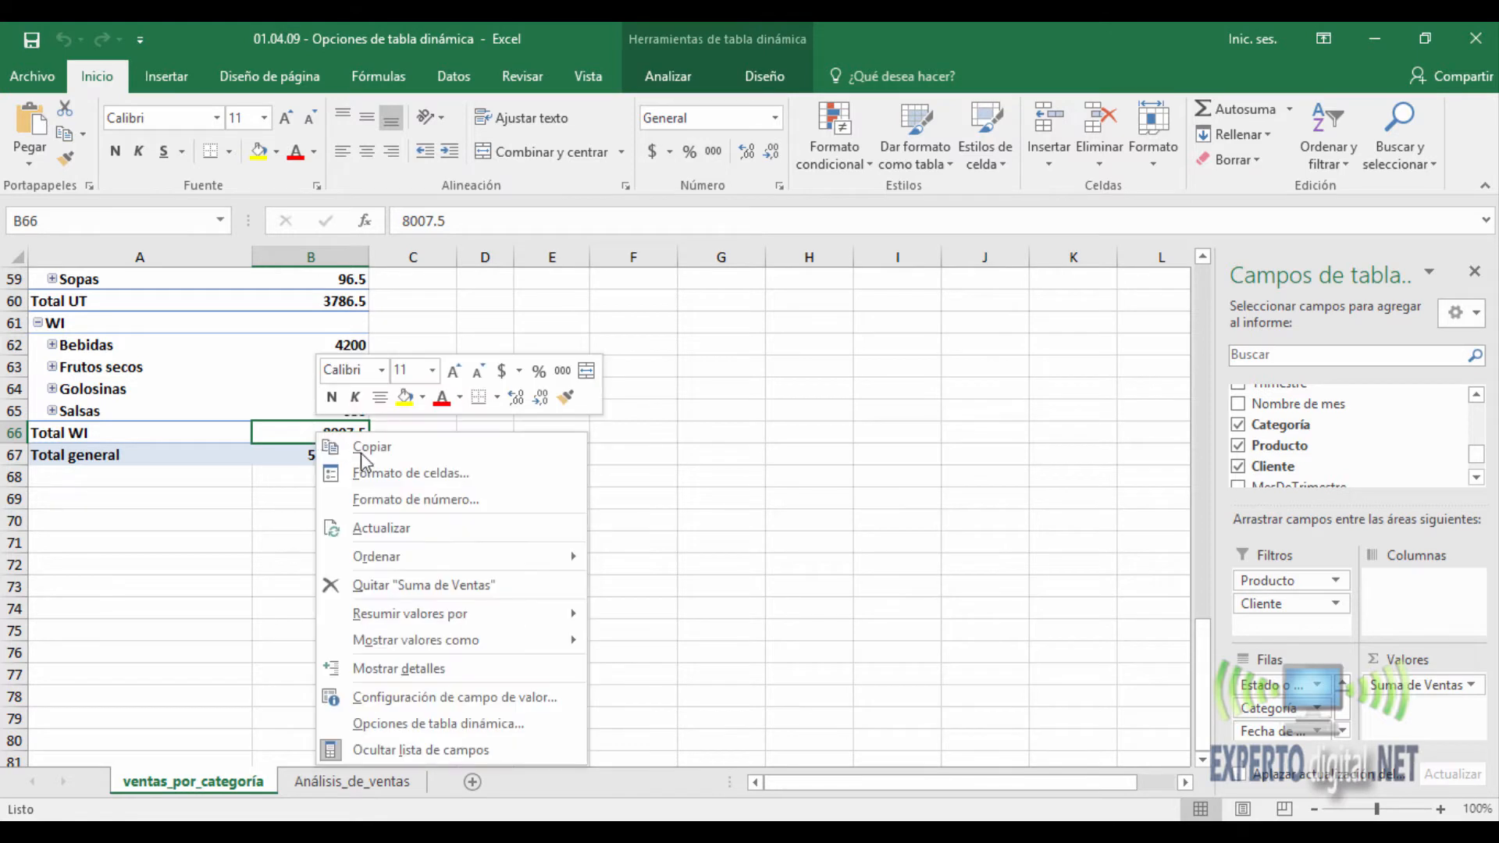
{"action": "left_click", "coordinate": [417, 664]}
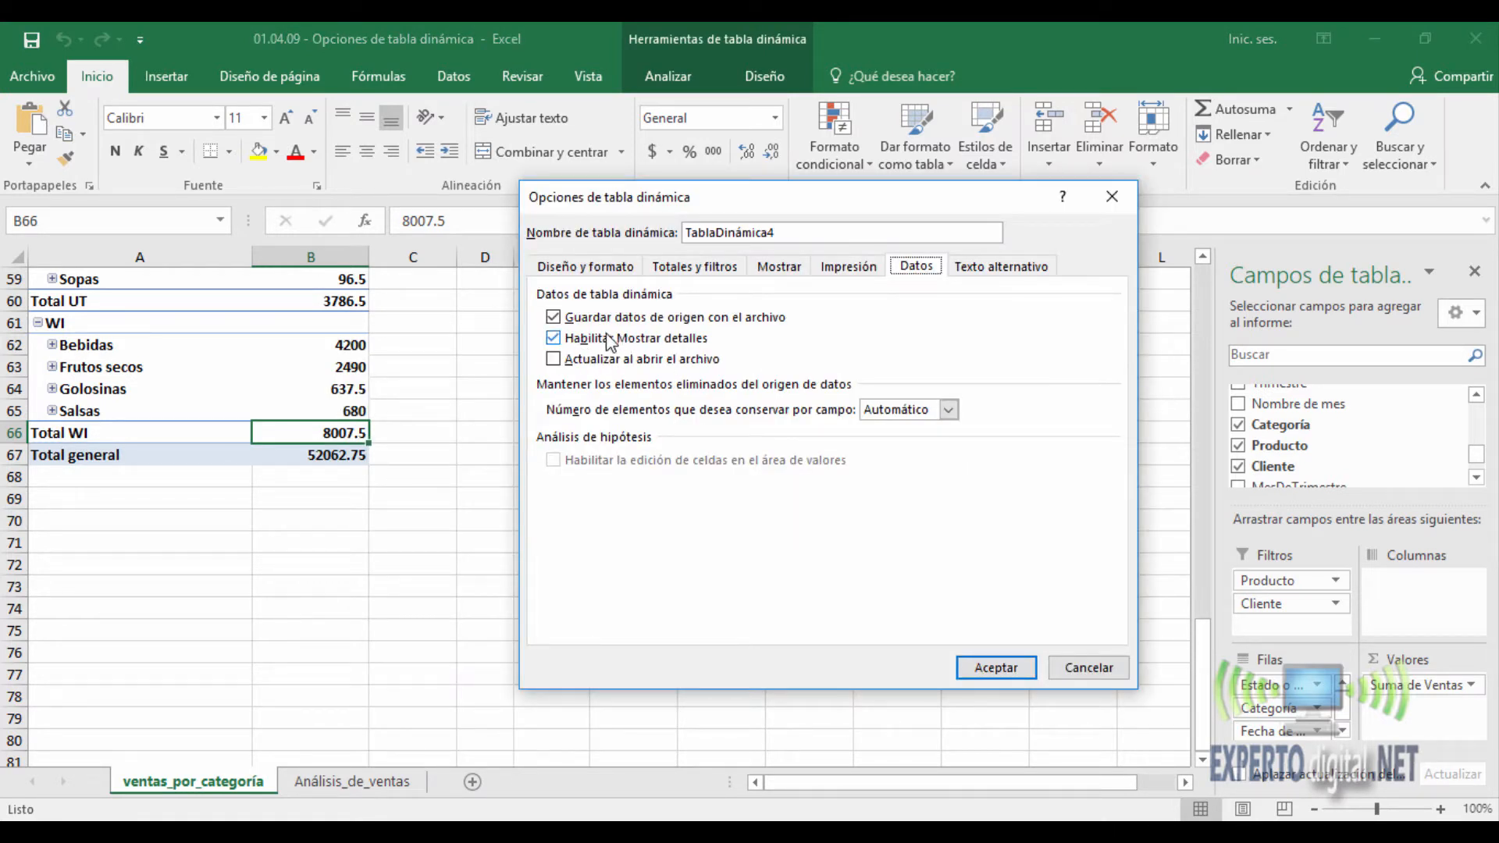
{"action": "left_click", "coordinate": [554, 339]}
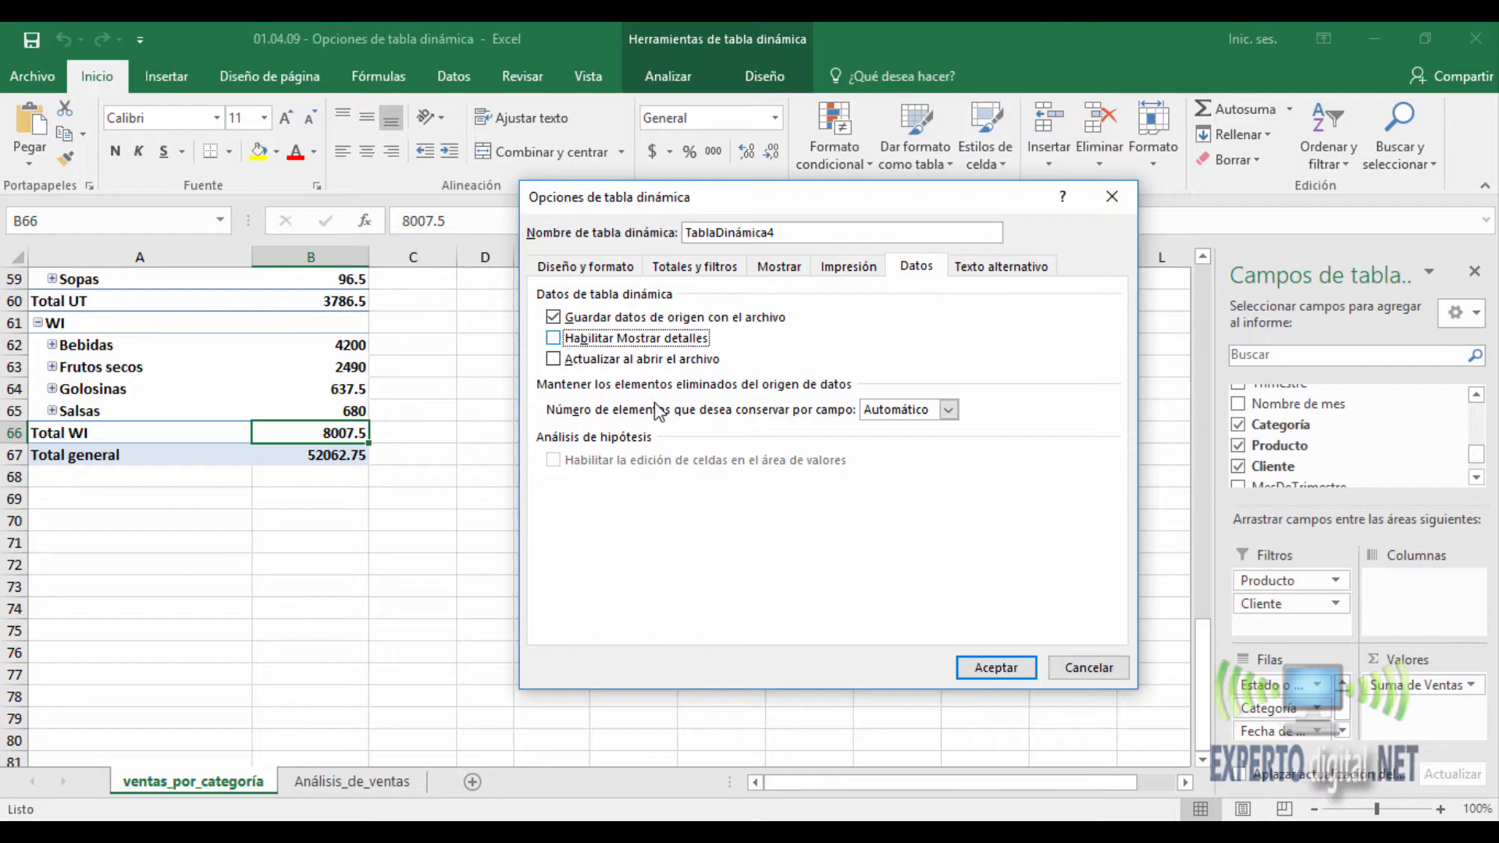
{"action": "left_click", "coordinate": [996, 667]}
{"action": "double_click", "coordinate": [341, 439]}
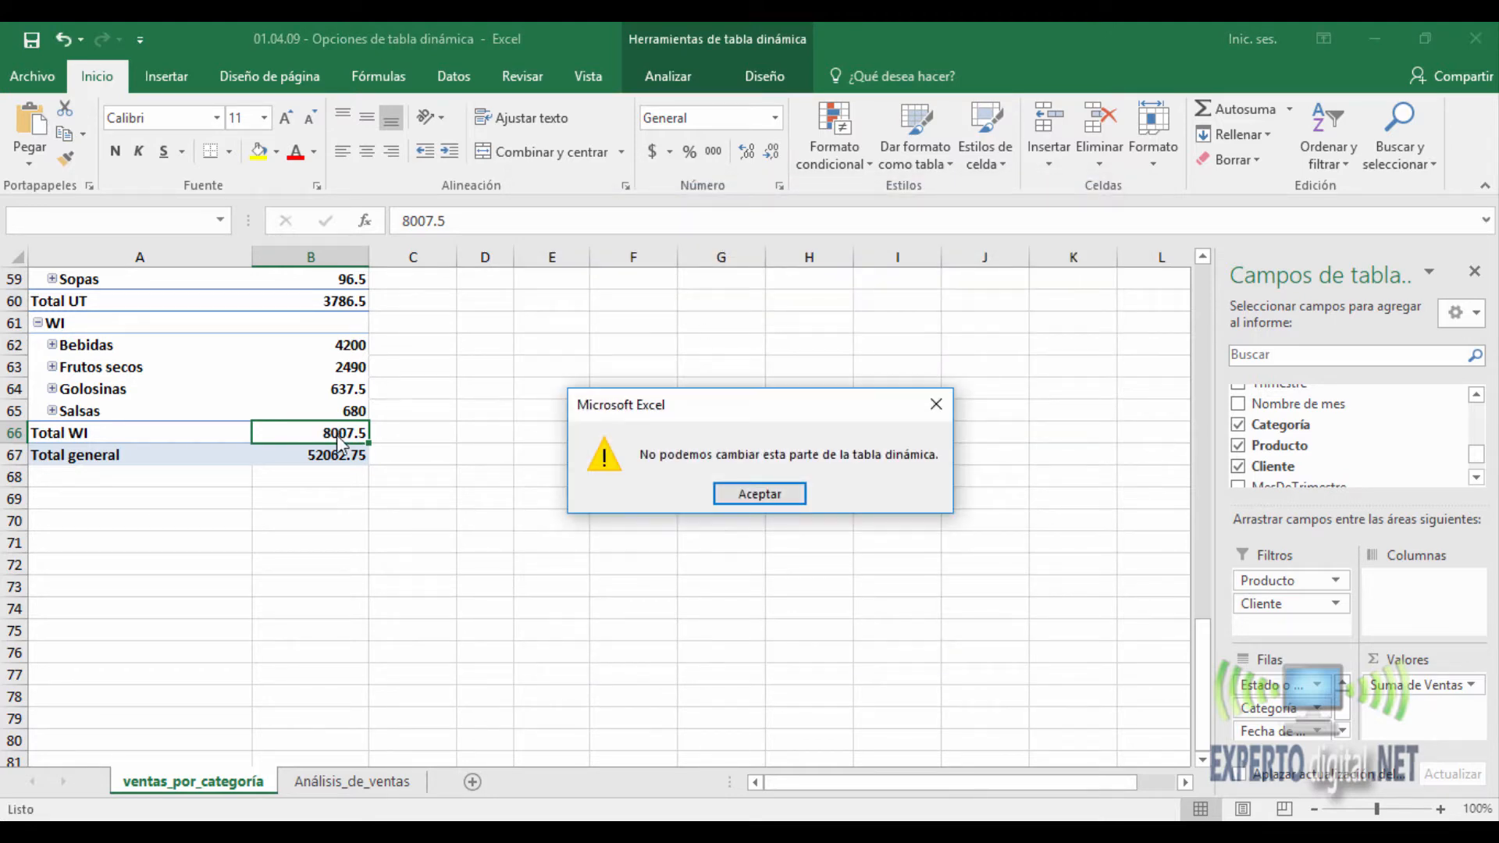
{"action": "left_click", "coordinate": [753, 500]}
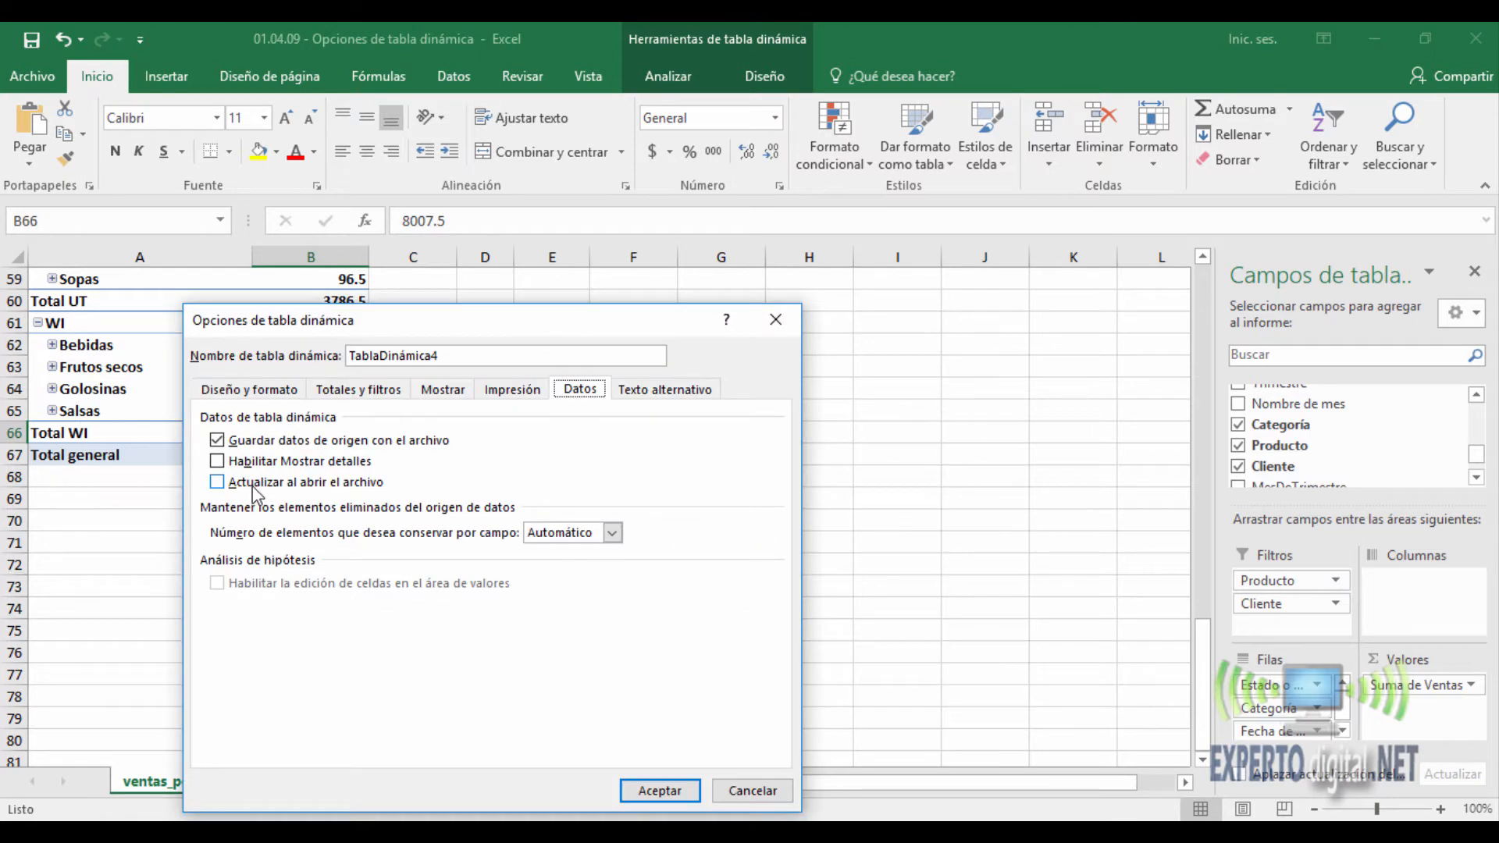
- Enable refreshing the PivotTable data when opening the file and review the choices for the number of deleted items retained per field
{"action": "left_click", "coordinate": [217, 481]}
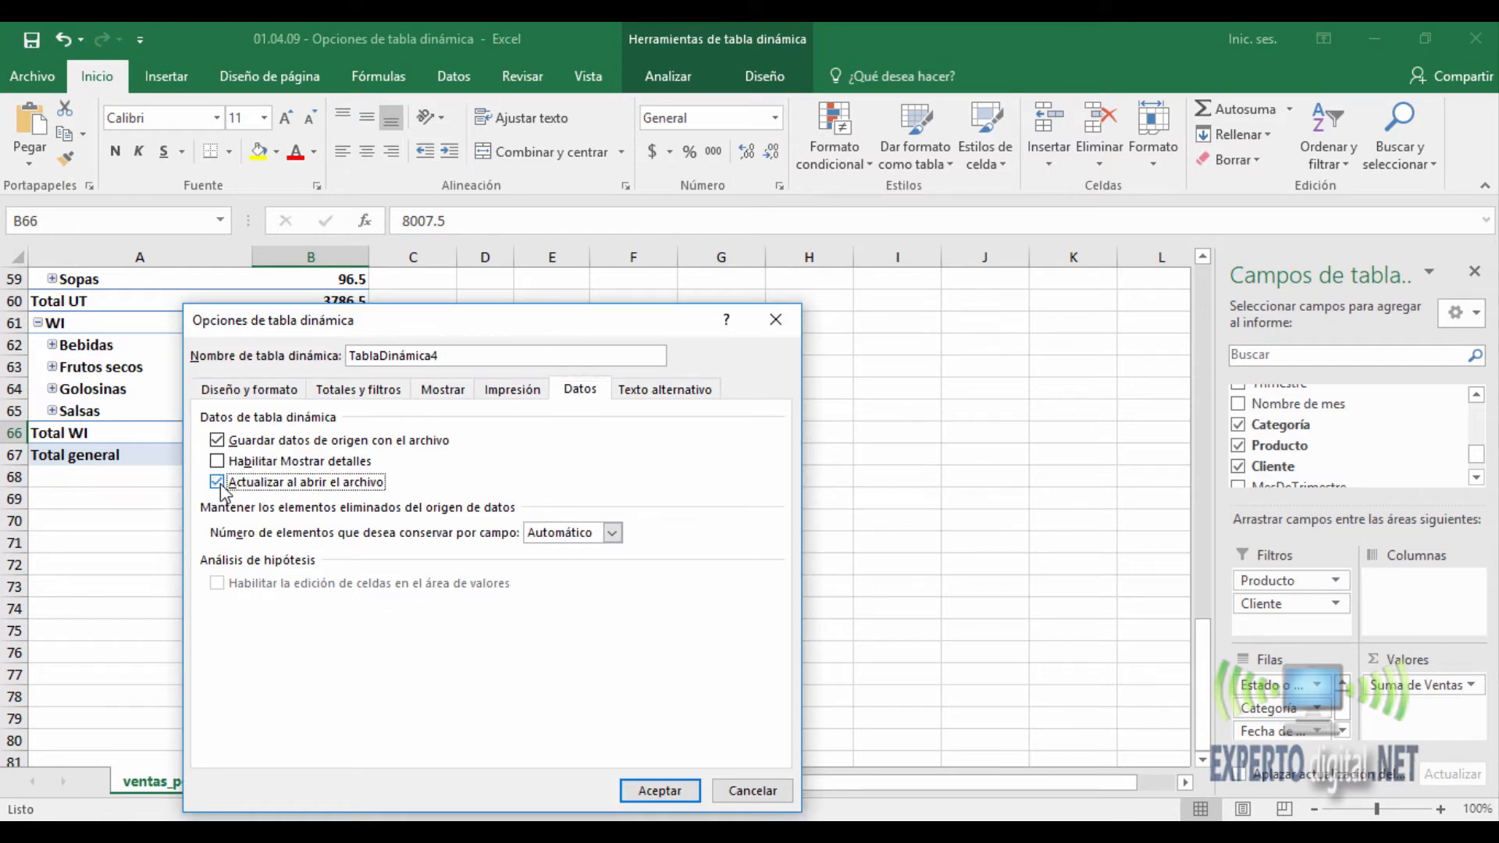
{"action": "left_click_drag", "start_coordinate": [398, 316], "coordinate": [957, 161]}
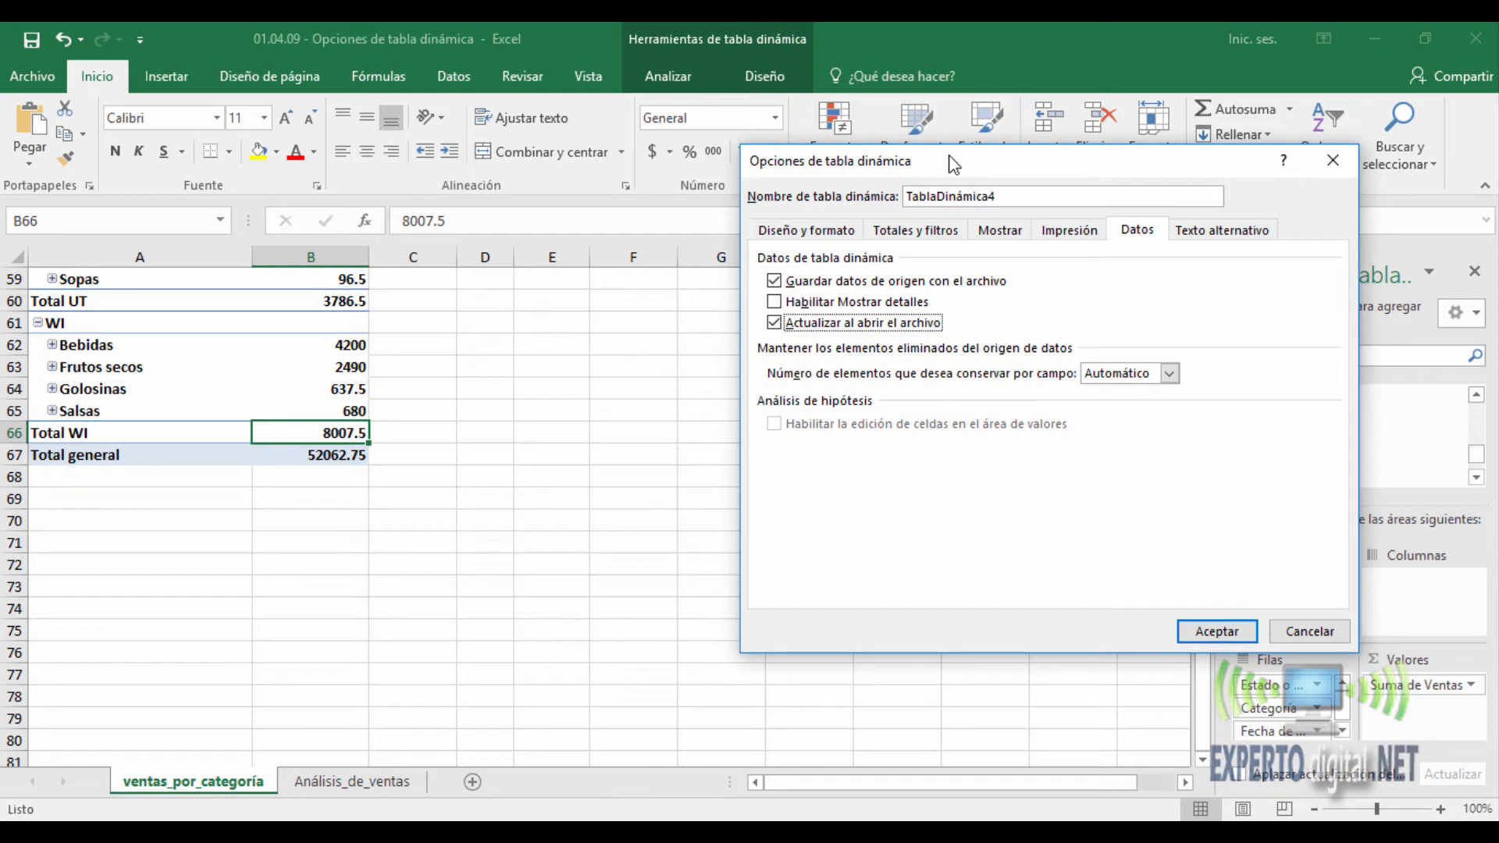
{"action": "left_click", "coordinate": [1171, 374]}
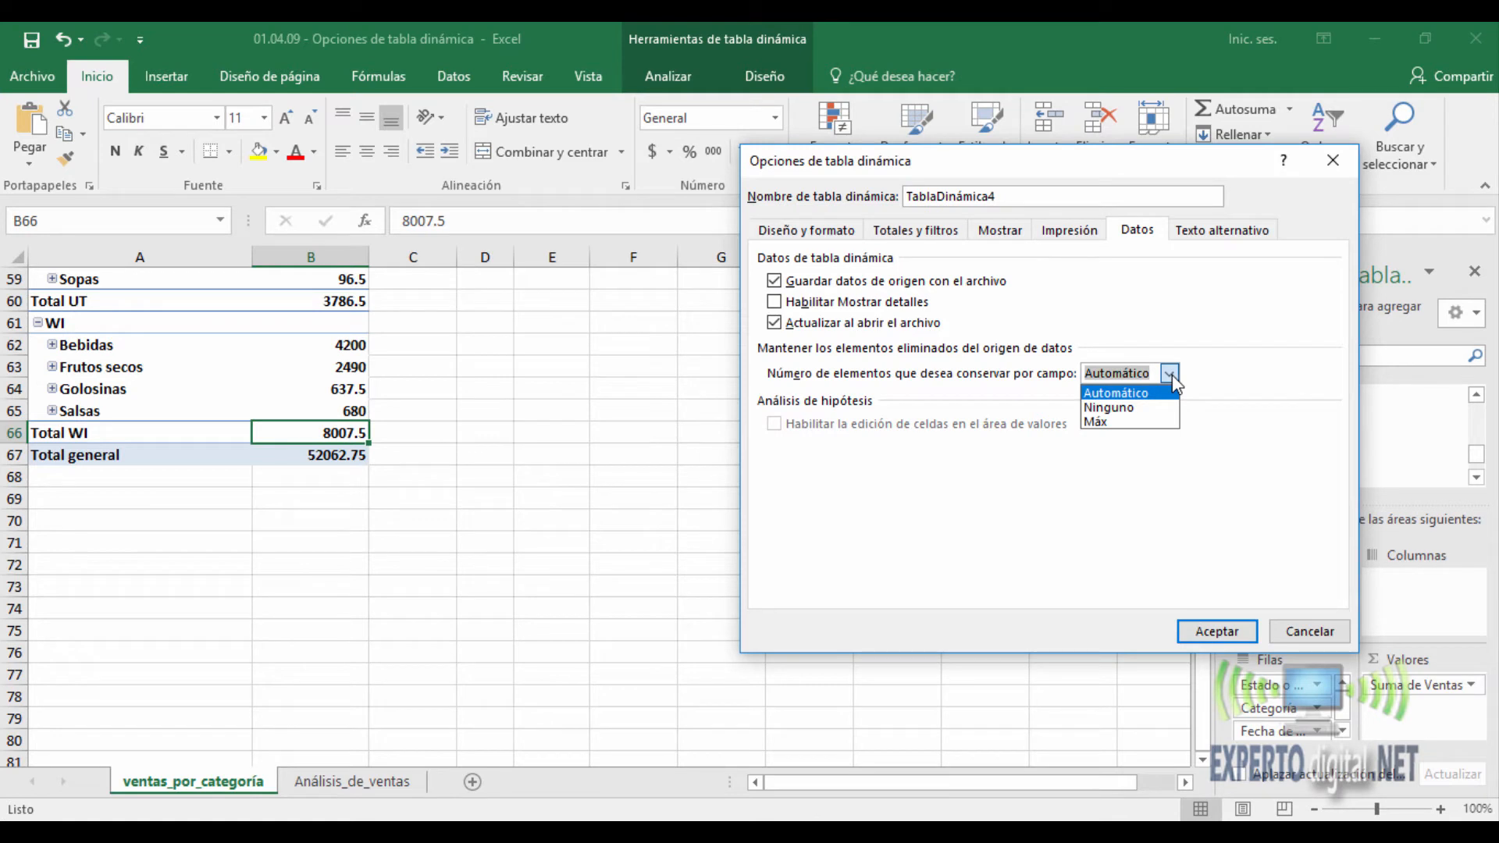
{"action": "left_click", "coordinate": [1007, 383]}
- Examine the title and description fields of the PivotTable's alternative text options
{"action": "left_click", "coordinate": [1221, 236]}
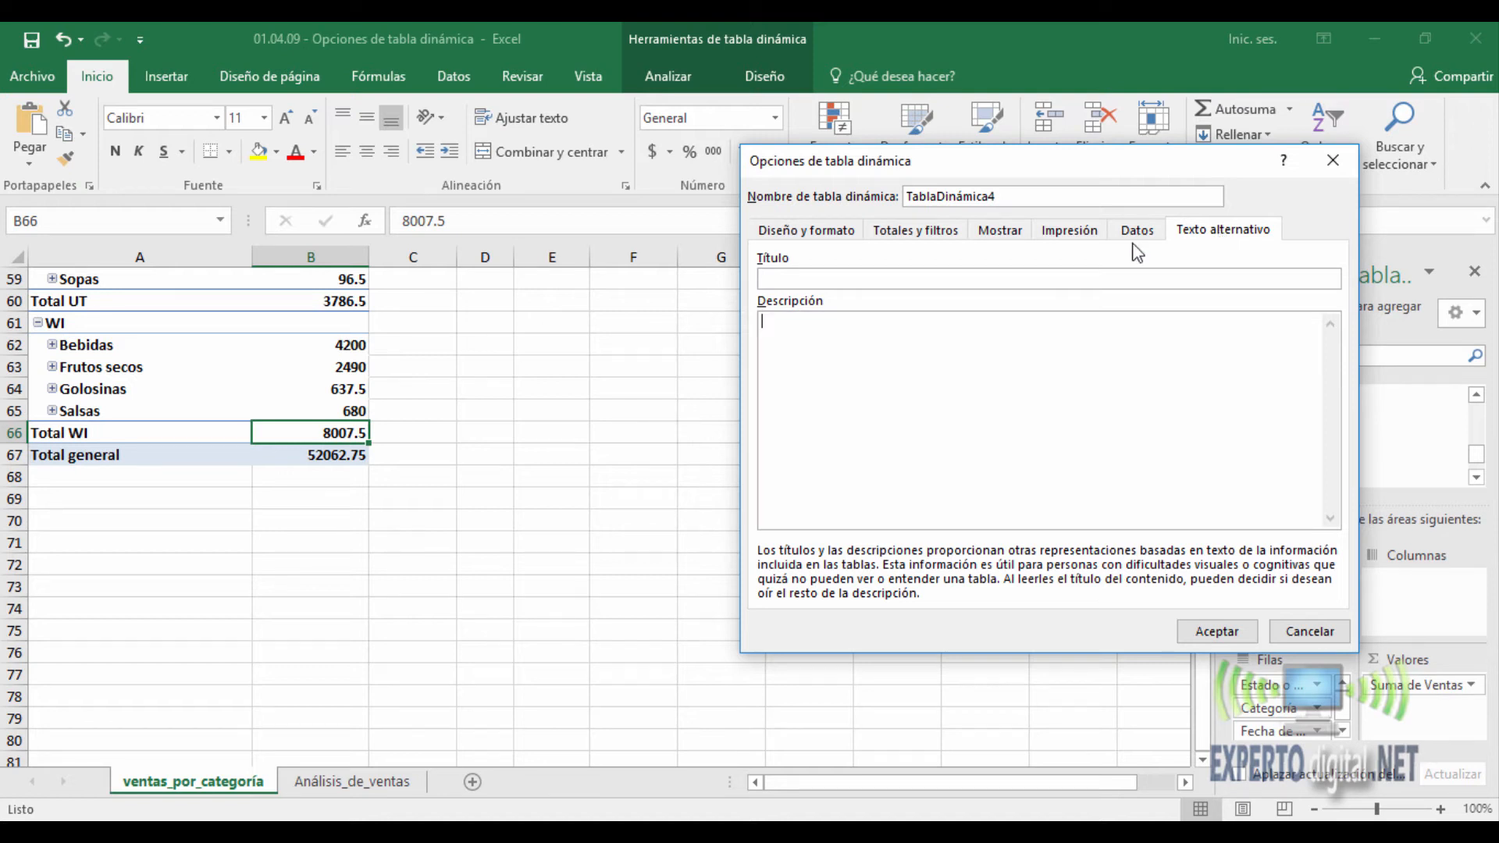
{"action": "left_click", "coordinate": [892, 277]}
{"action": "left_click", "coordinate": [912, 419]}
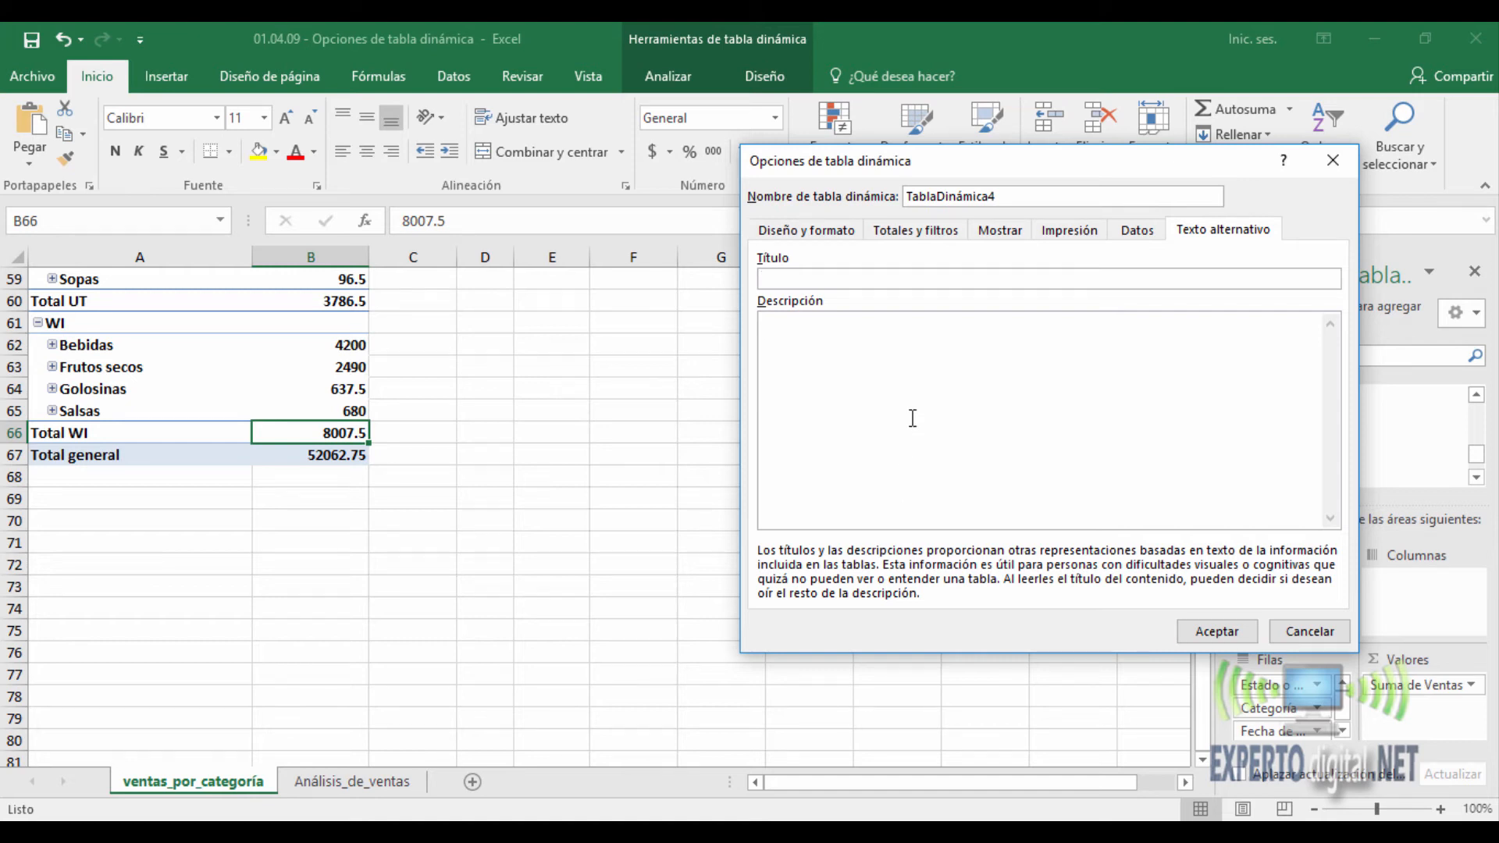